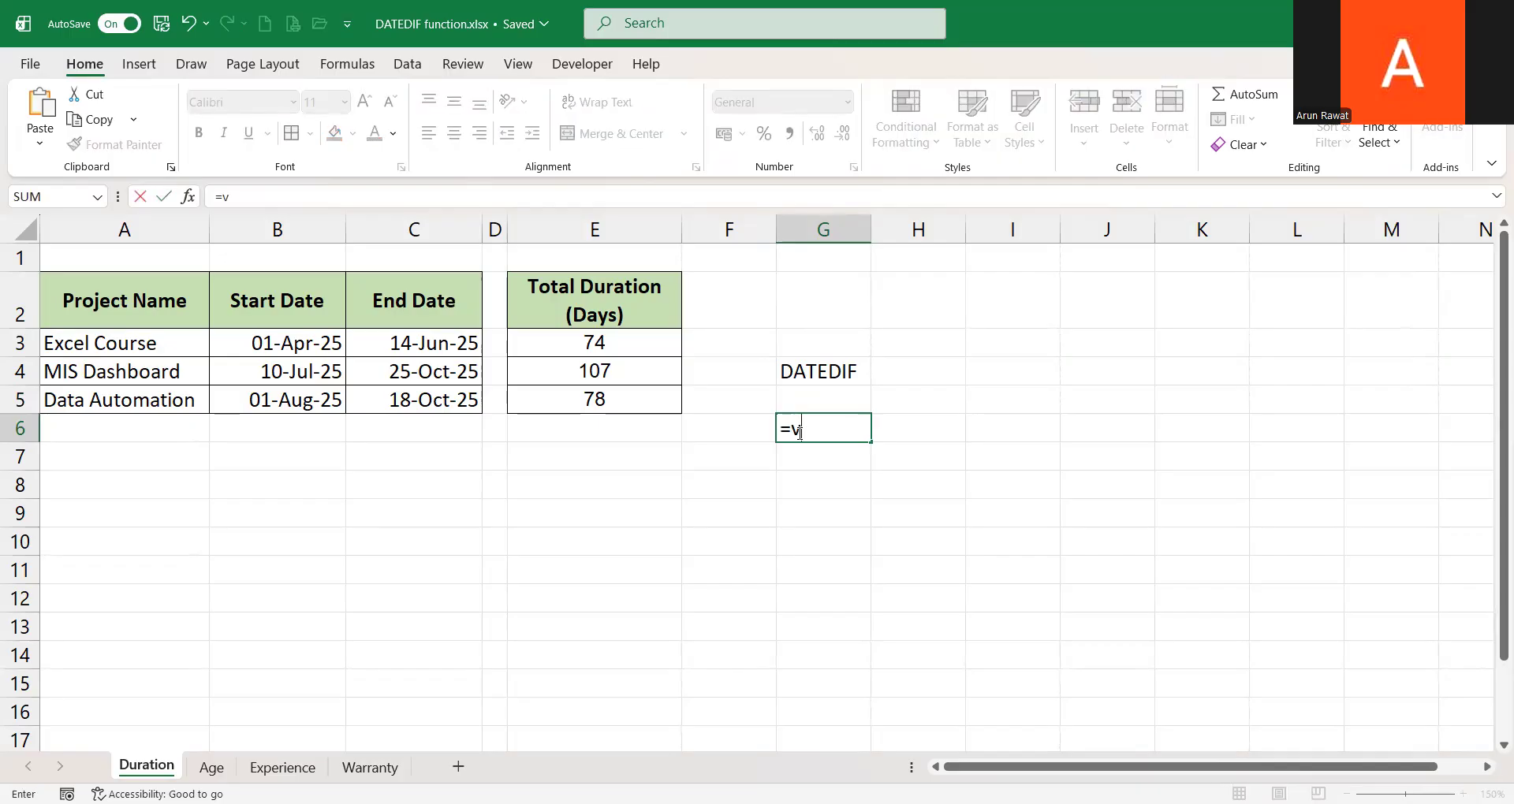
{"action": "key", "text": "BackSpace"}
{"action": "type", "text": "fil"}
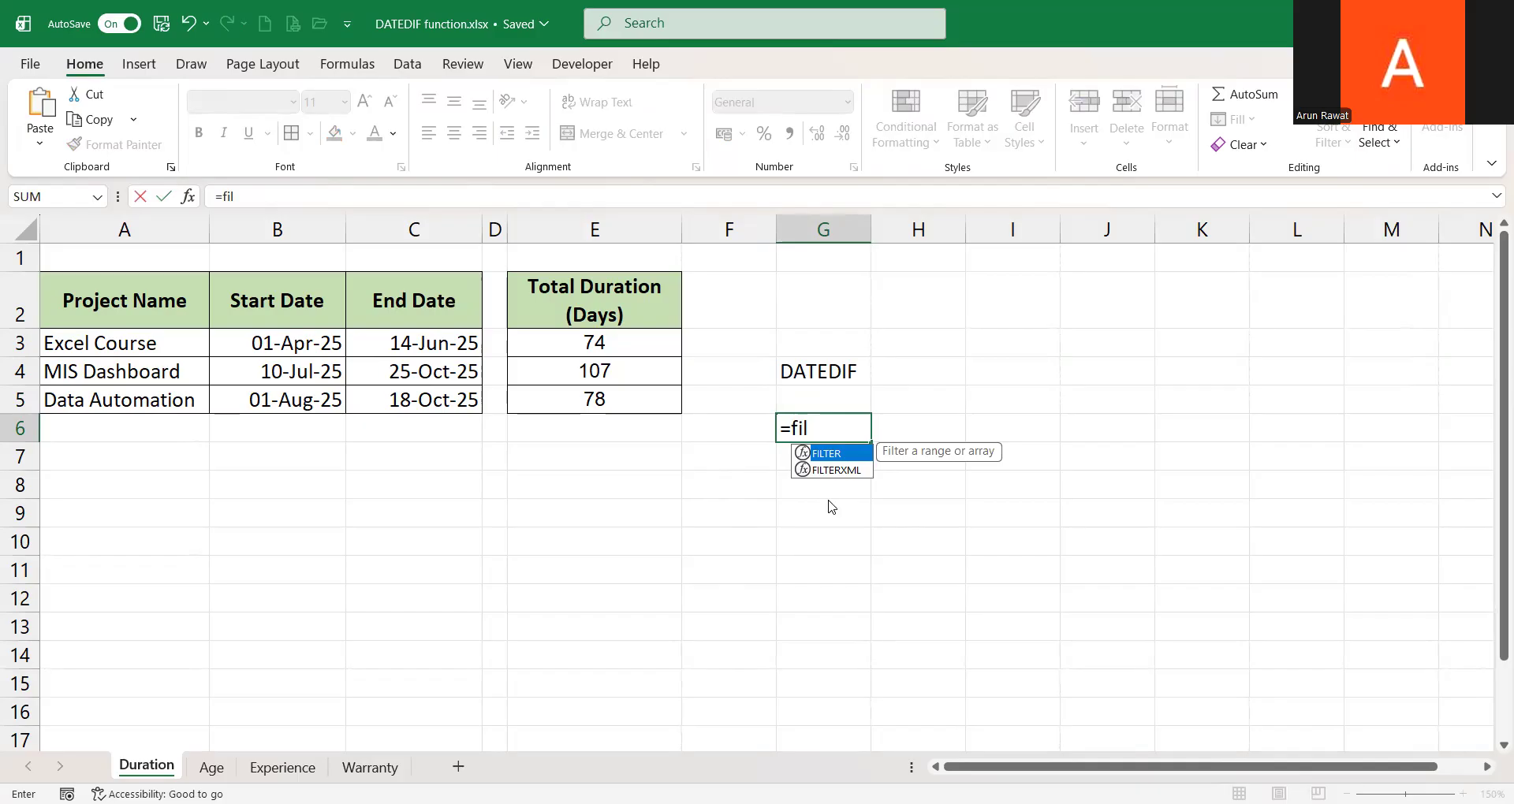
{"action": "key", "text": "BackSpace"}
{"action": "key", "text": "BackSpace"}
{"action": "key", "text": "BackSpace"}
{"action": "type", "text": "dated"}
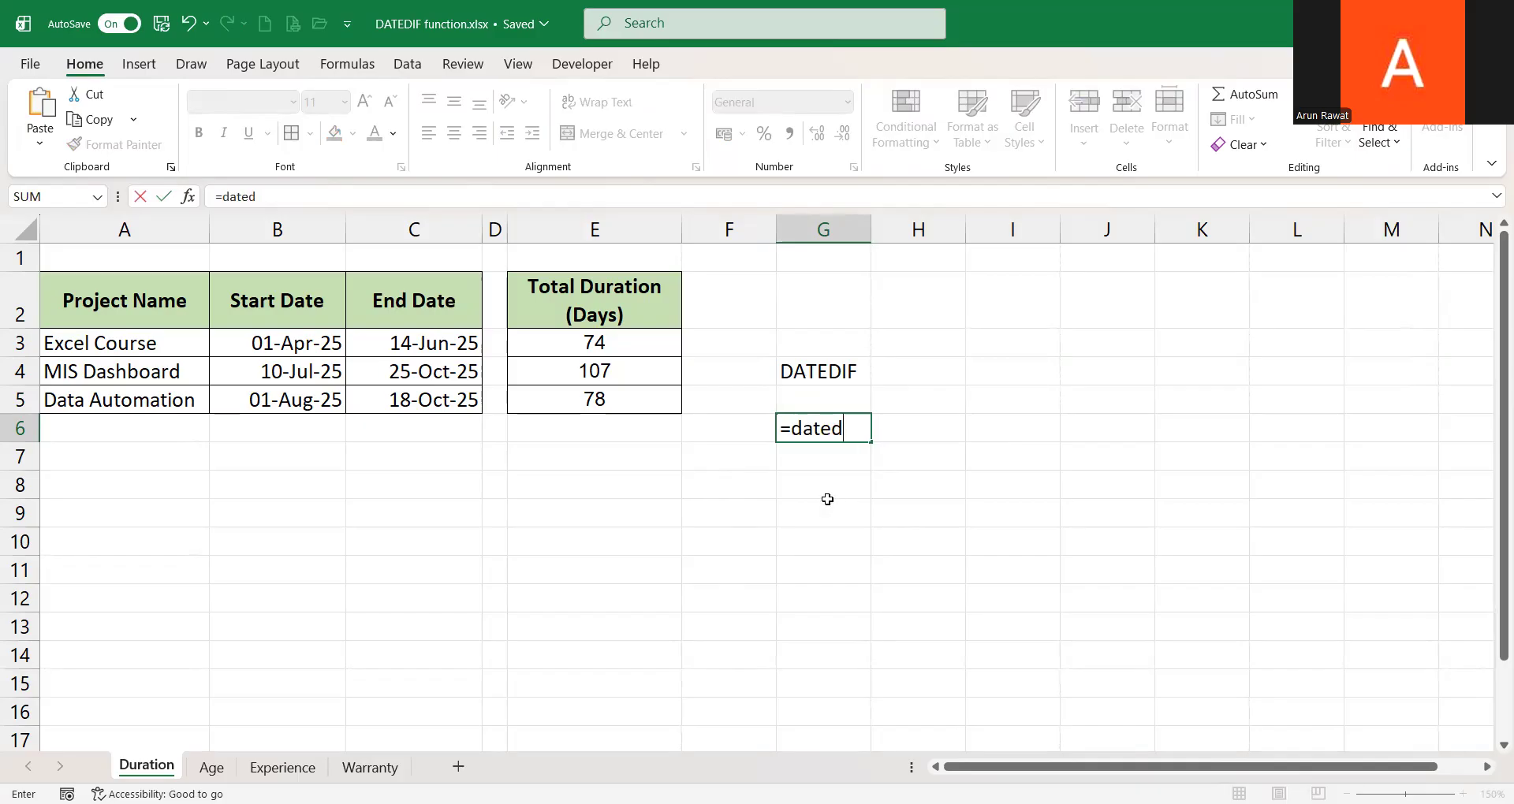
{"action": "type", "text": "if"}
{"action": "key", "text": "Escape"}
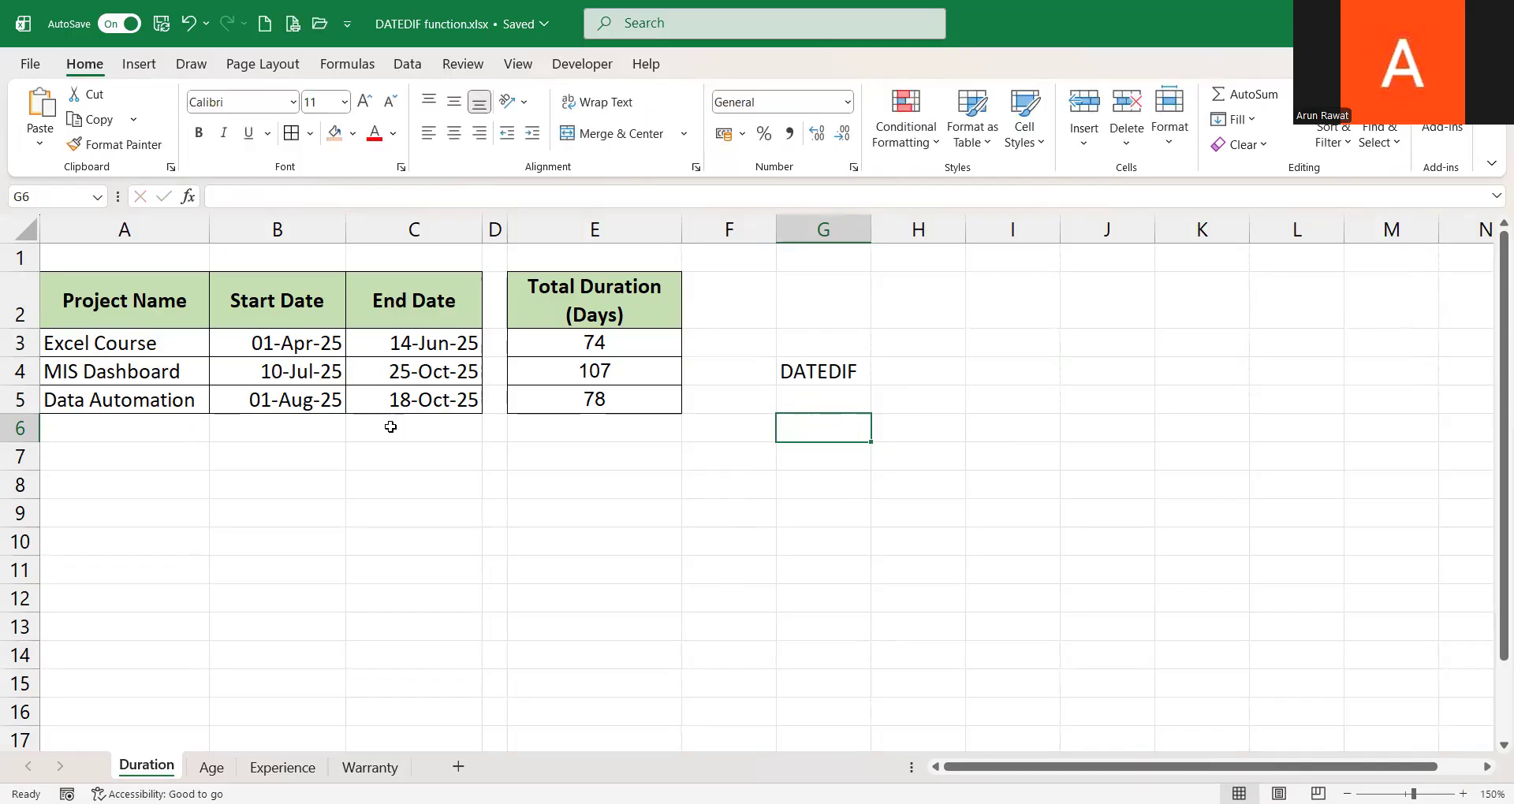
Clear the DATEDIF label from cell G4
{"action": "left_click_drag", "start_coordinate": [120, 230], "coordinate": [414, 230]}
{"action": "left_click", "coordinate": [607, 227]}
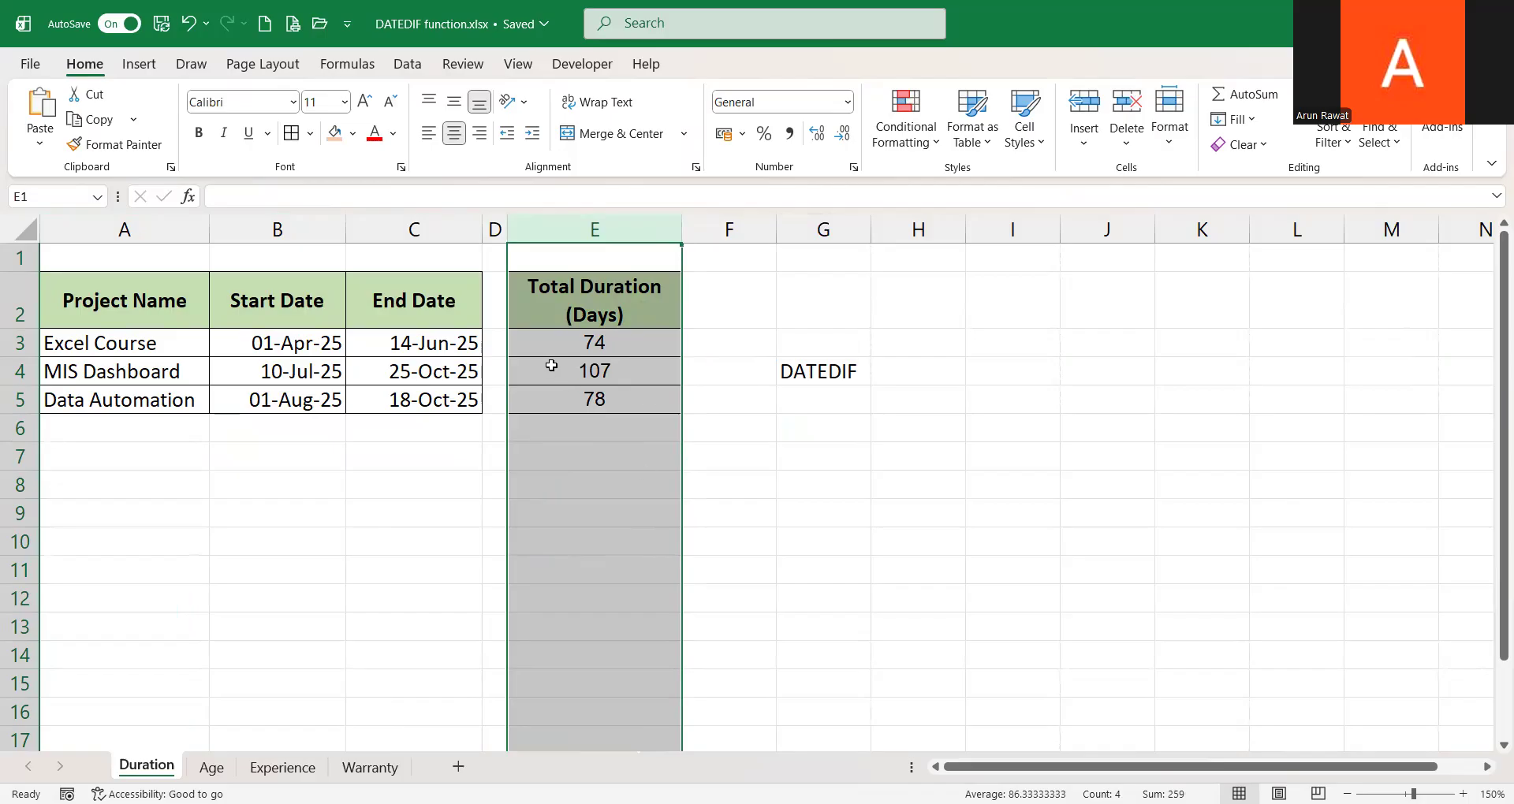
{"action": "left_click", "coordinate": [837, 377]}
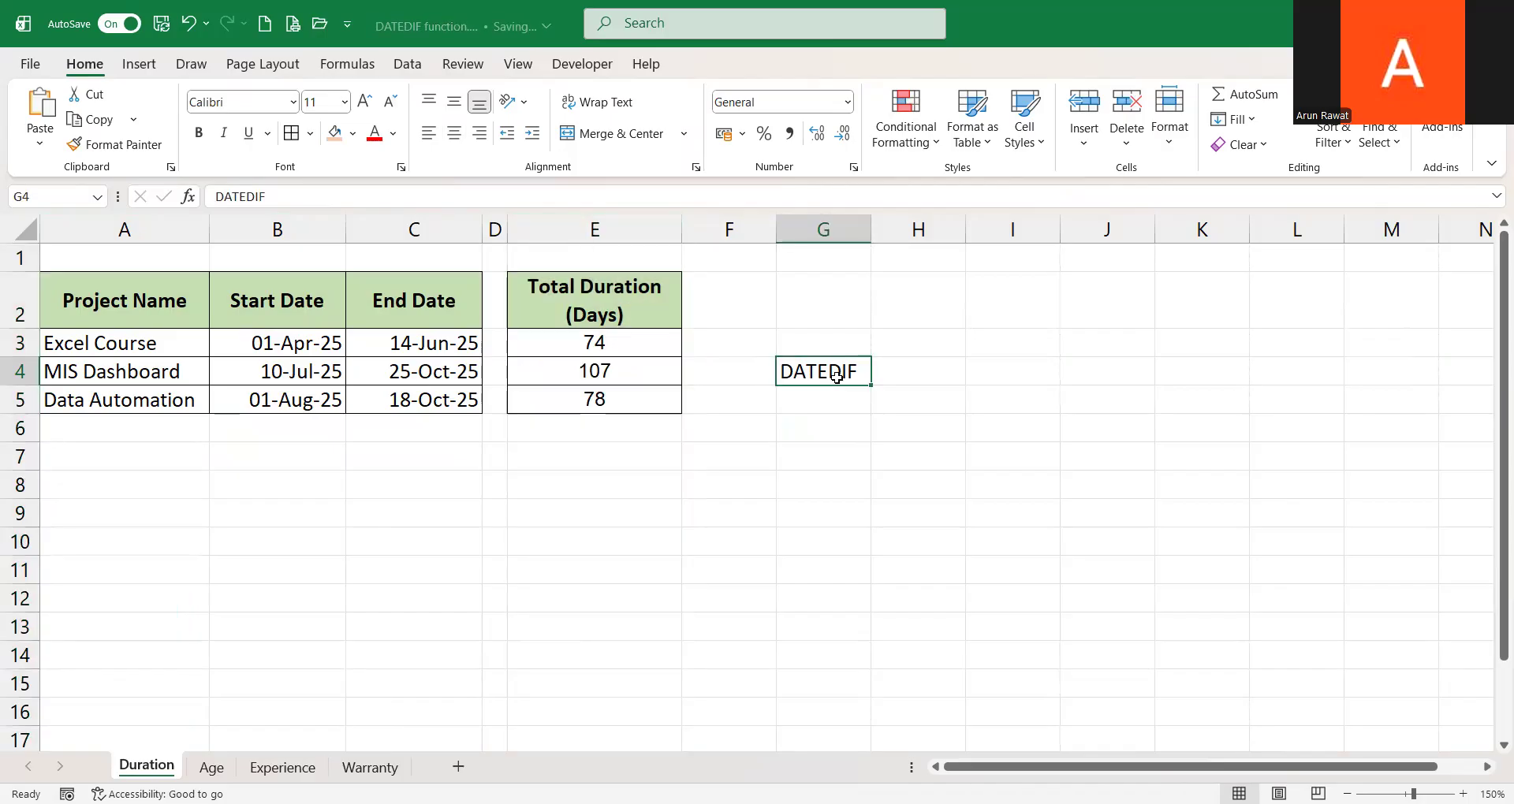
{"action": "key", "text": "Delete"}
Enter =FORMULATEXT(E3) in F3 to display the formula used in E3
{"action": "left_click", "coordinate": [308, 343]}
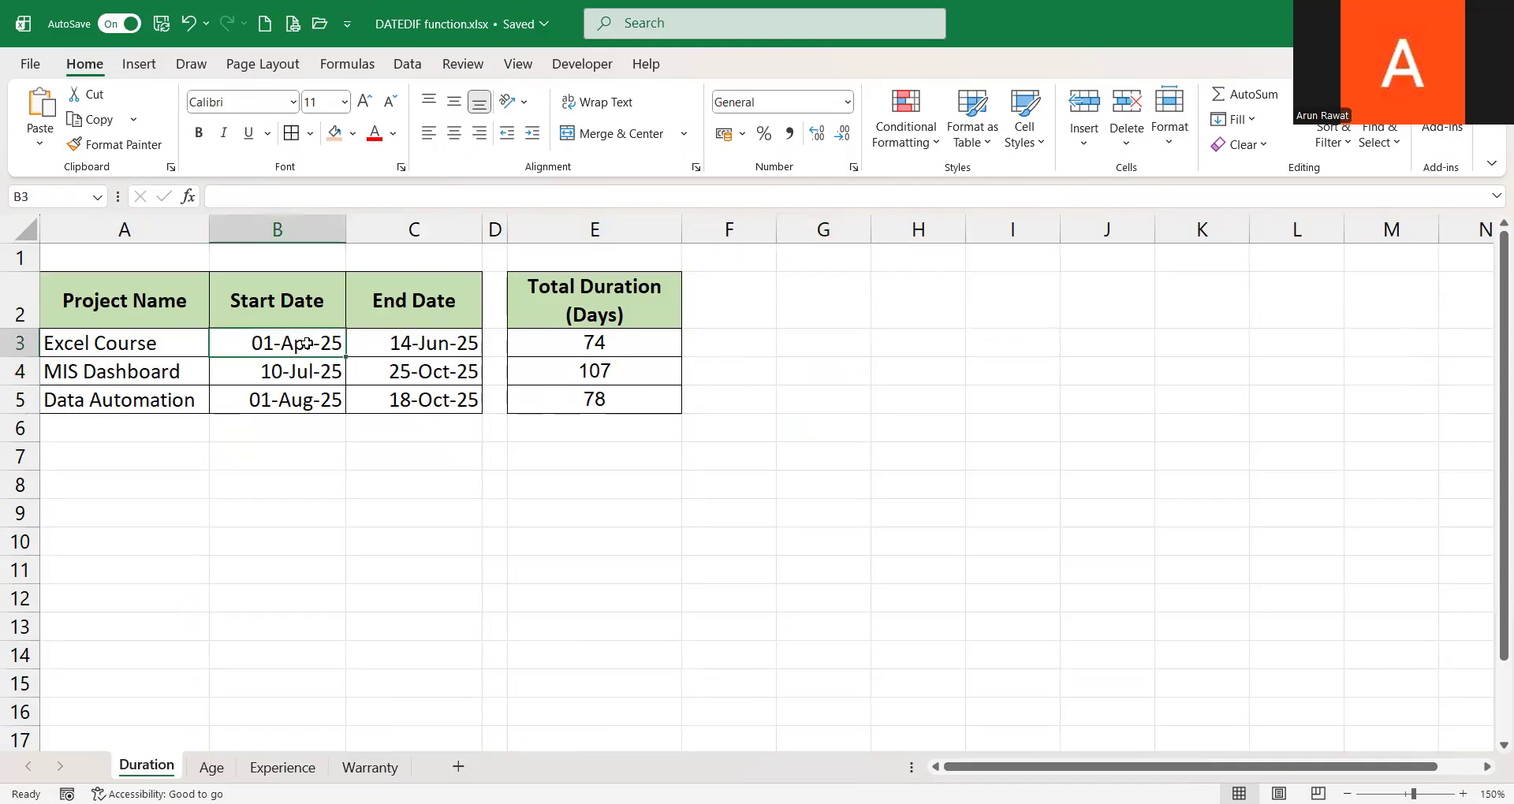
{"action": "left_click", "coordinate": [402, 344]}
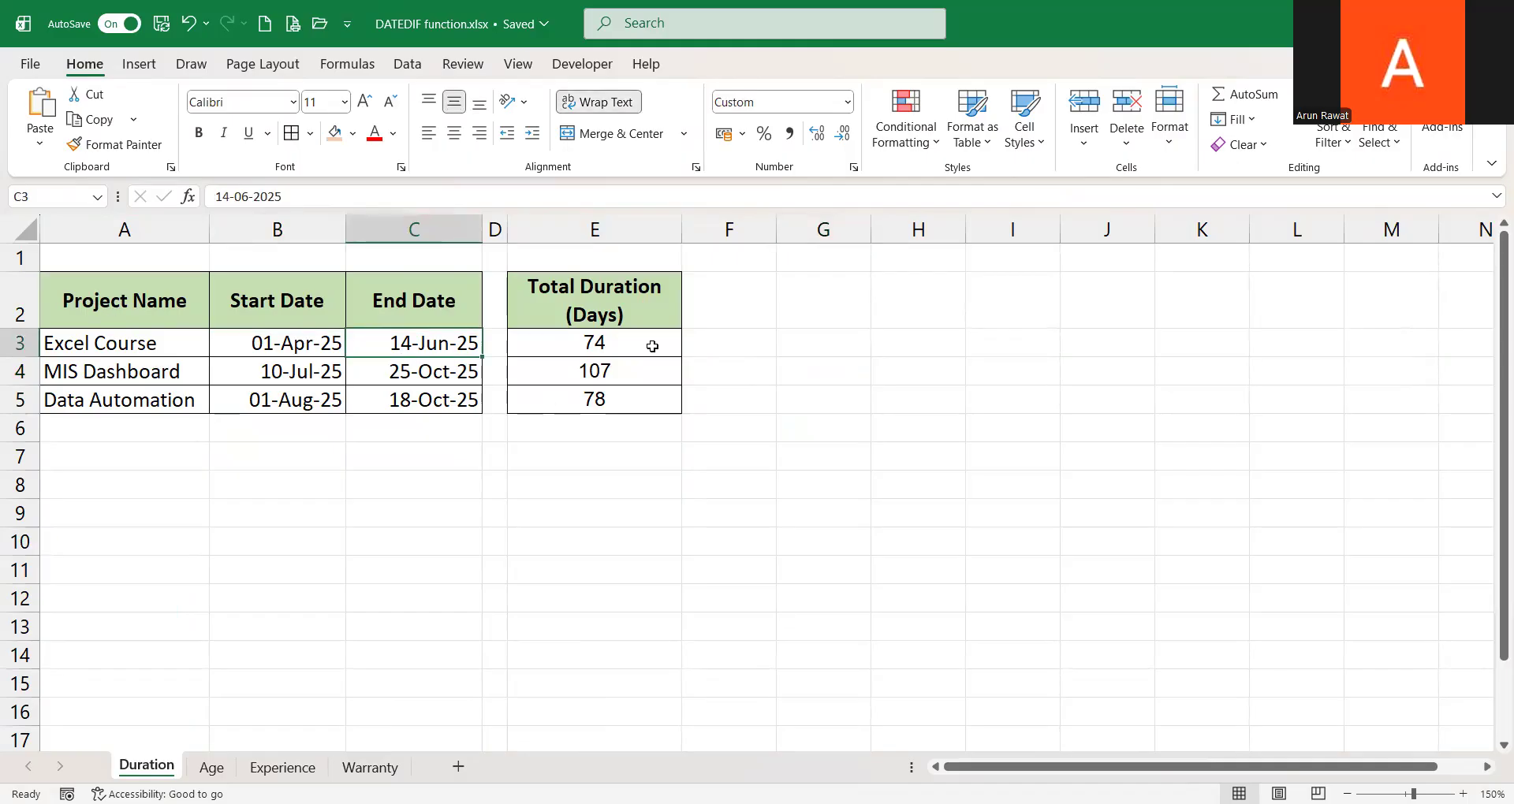
{"action": "left_click", "coordinate": [717, 344]}
{"action": "type", "text": "="}
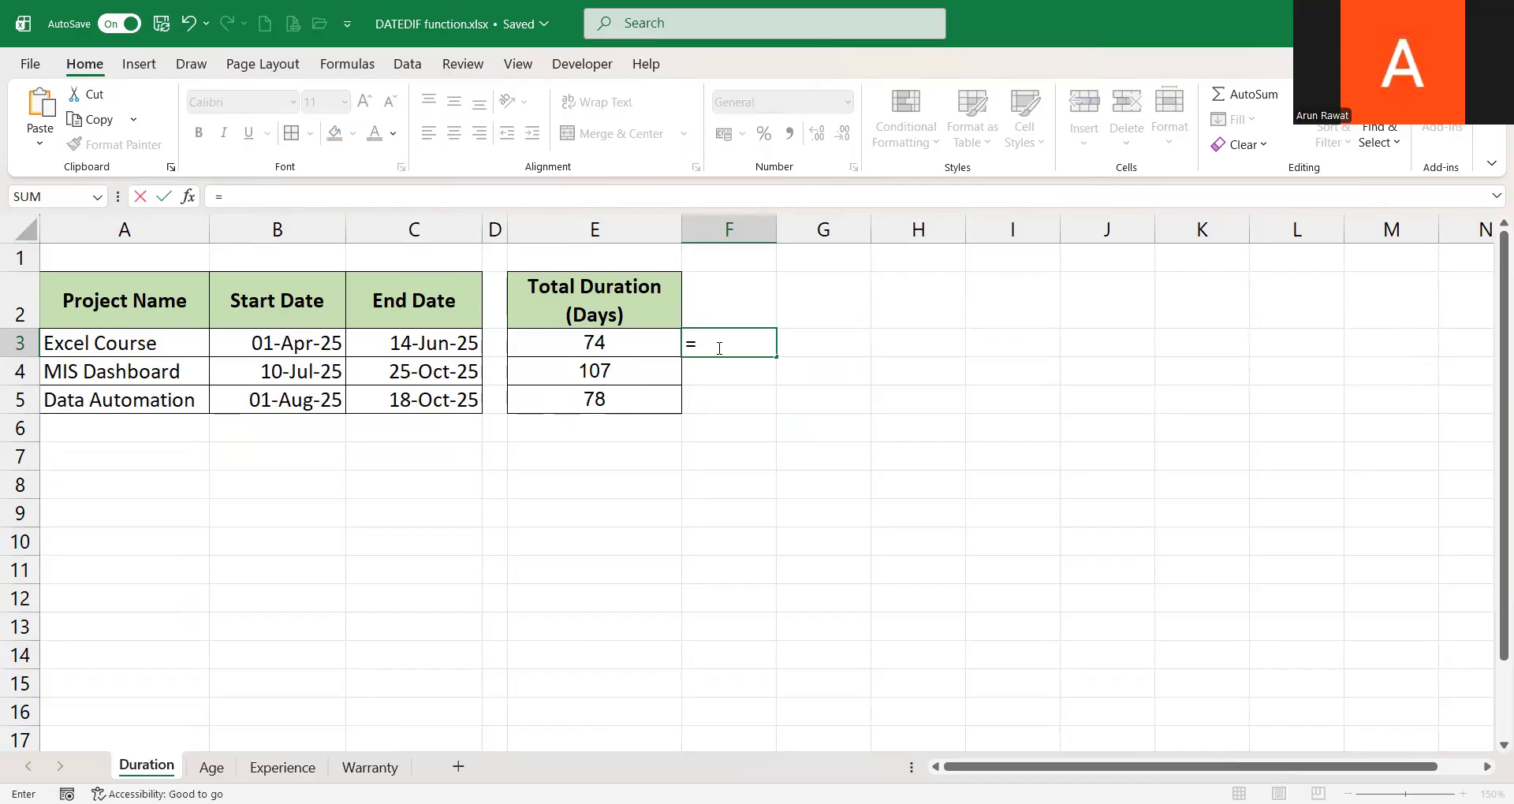
{"action": "type", "text": "form"}
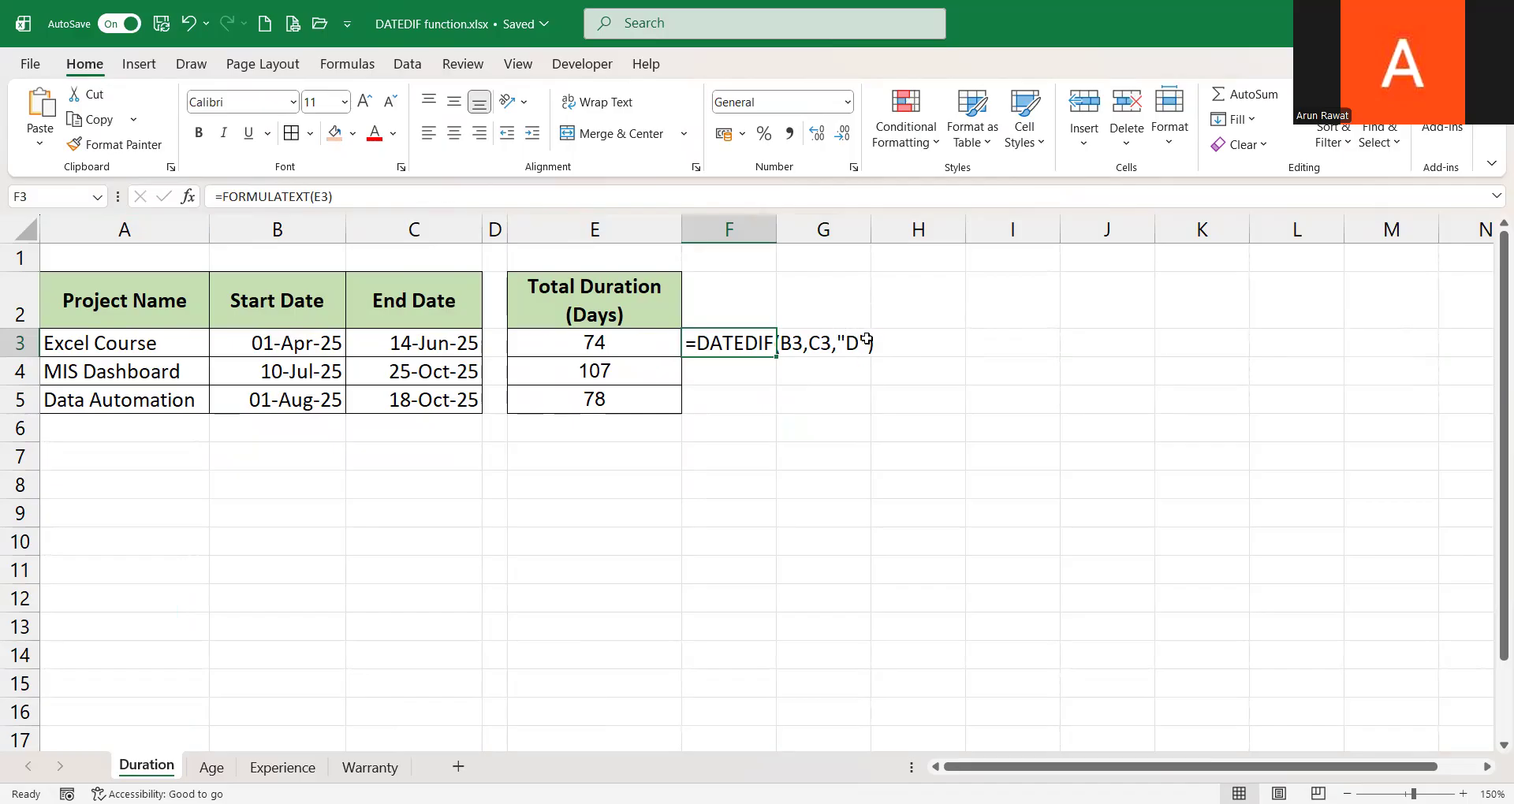
Re-enter the E3 formula as =DATEDIF(B3,C3,"D") and check the duration formulas in E4 and E5
{"action": "left_click", "coordinate": [609, 346]}
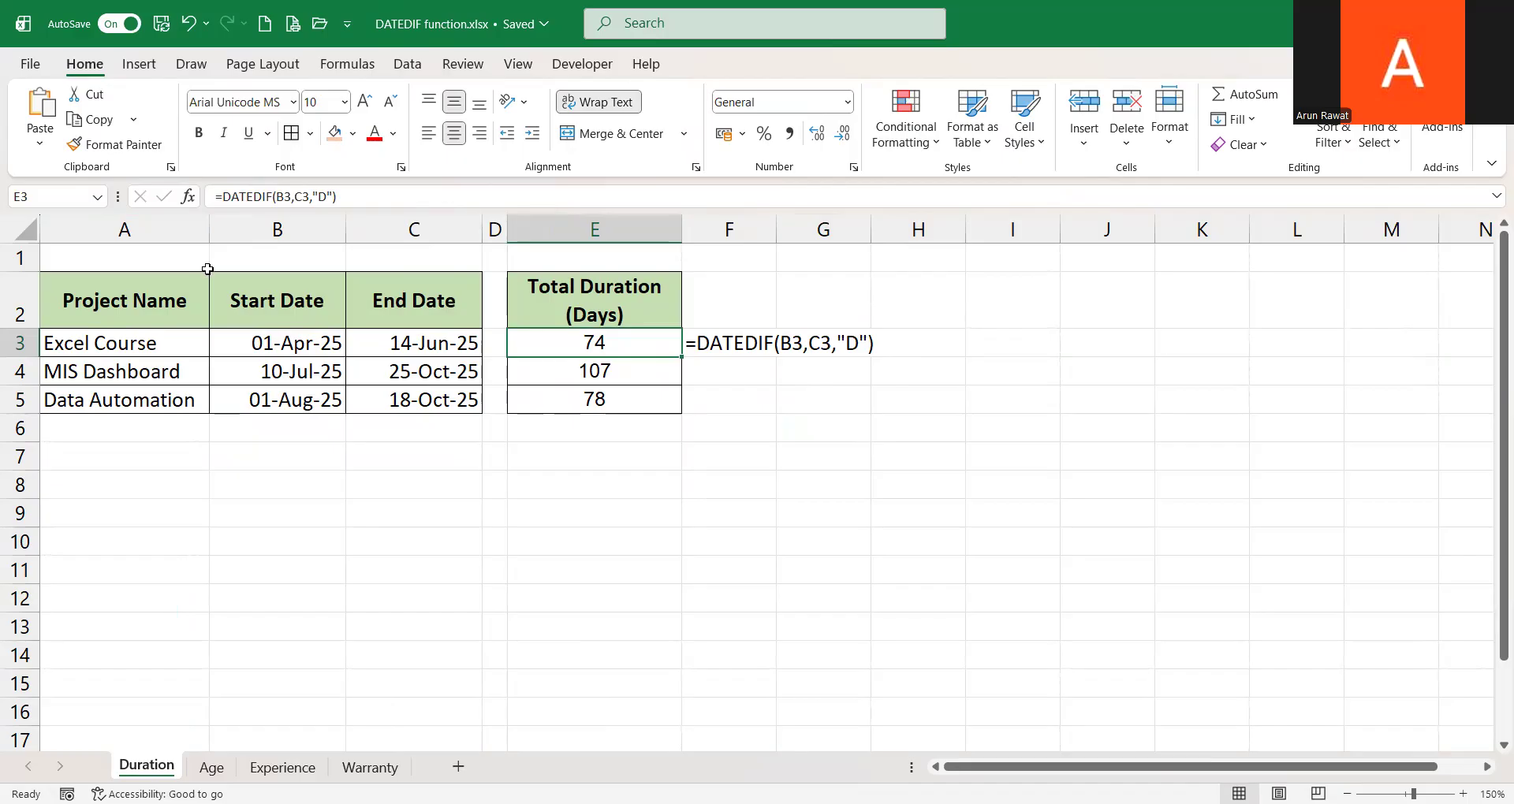
{"action": "type", "text": "=datedif"}
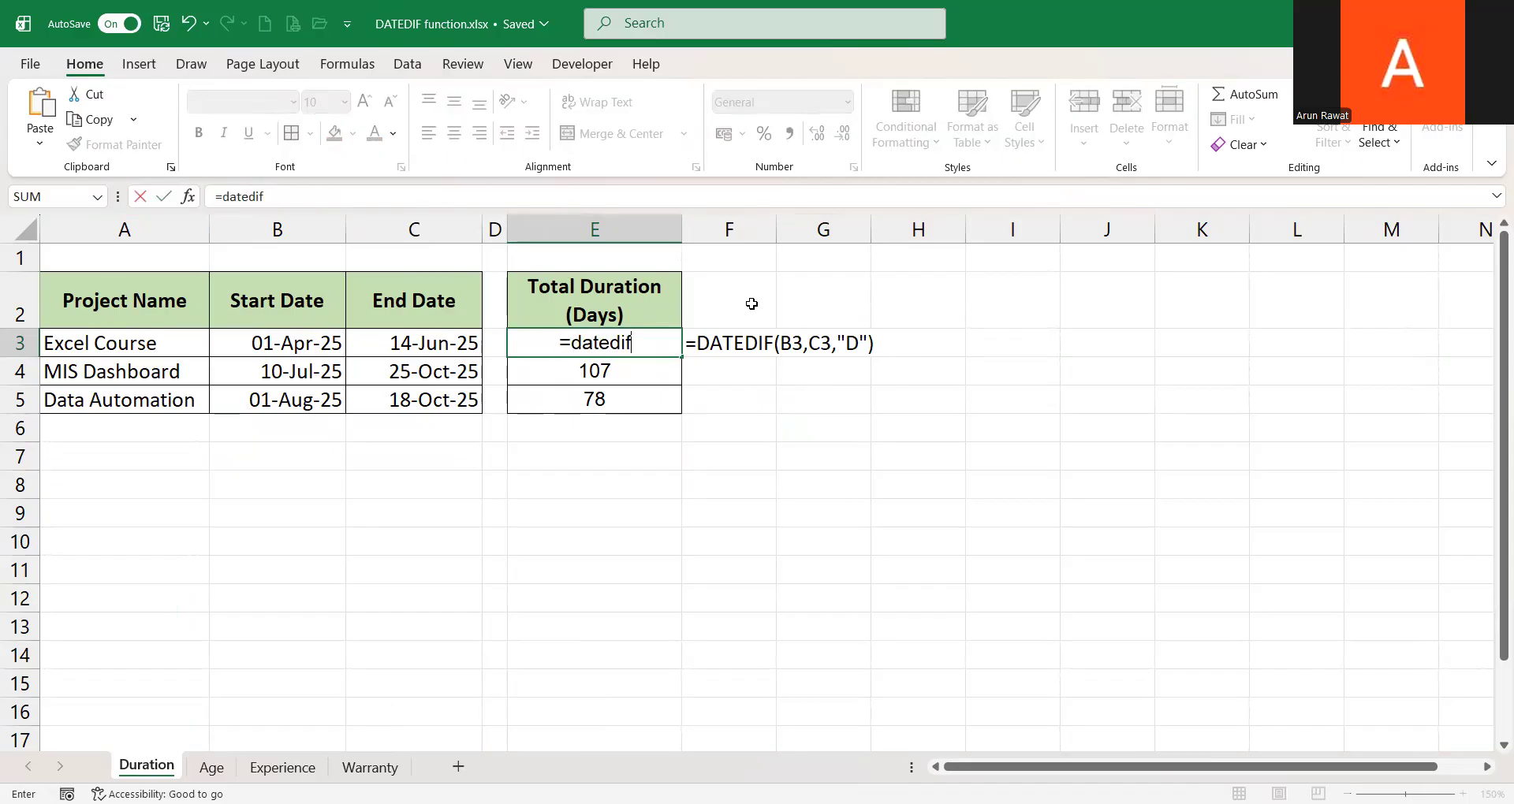
{"action": "type", "text": "("}
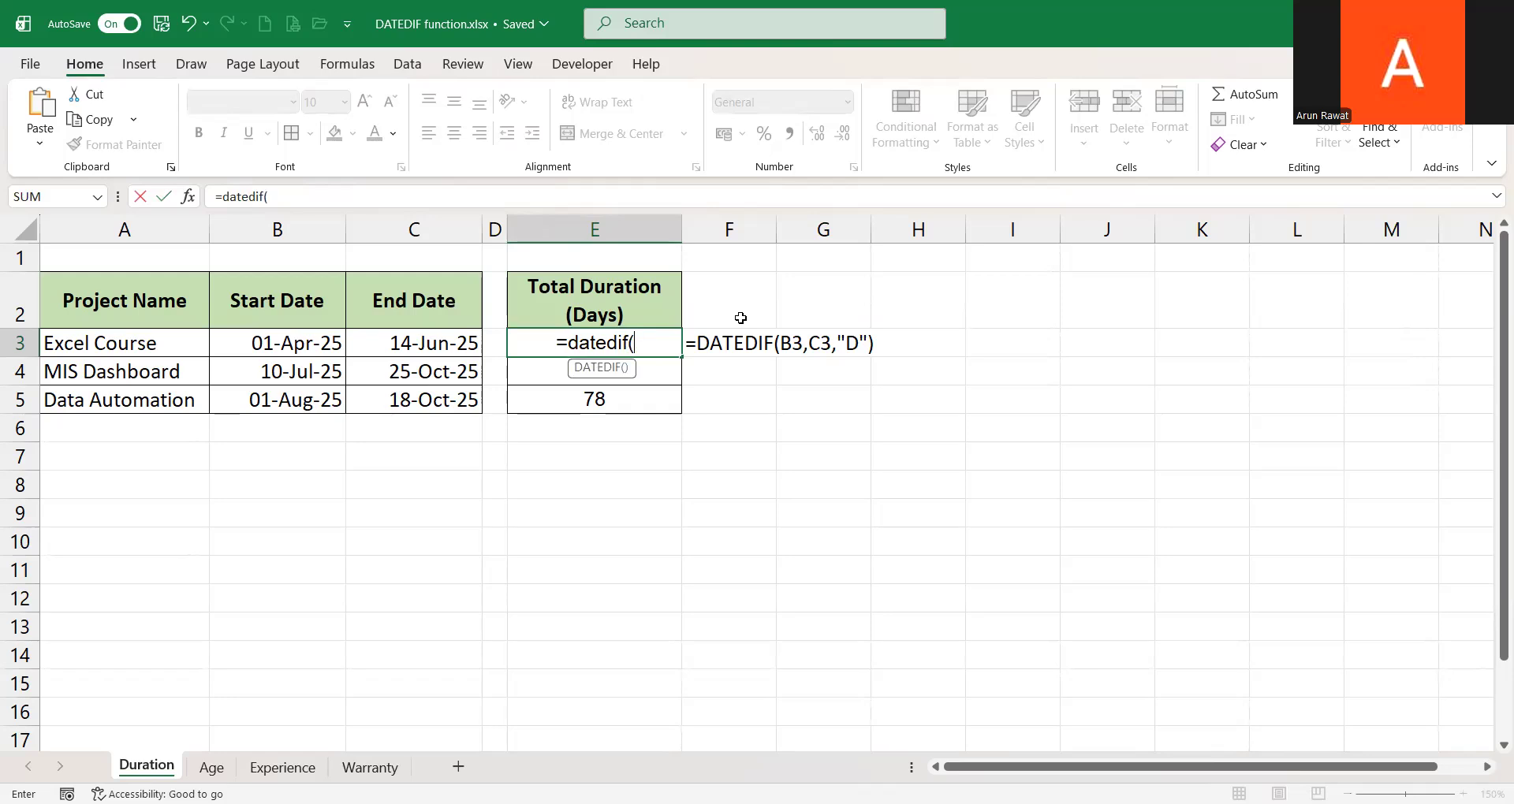
{"action": "left_click", "coordinate": [319, 345]}
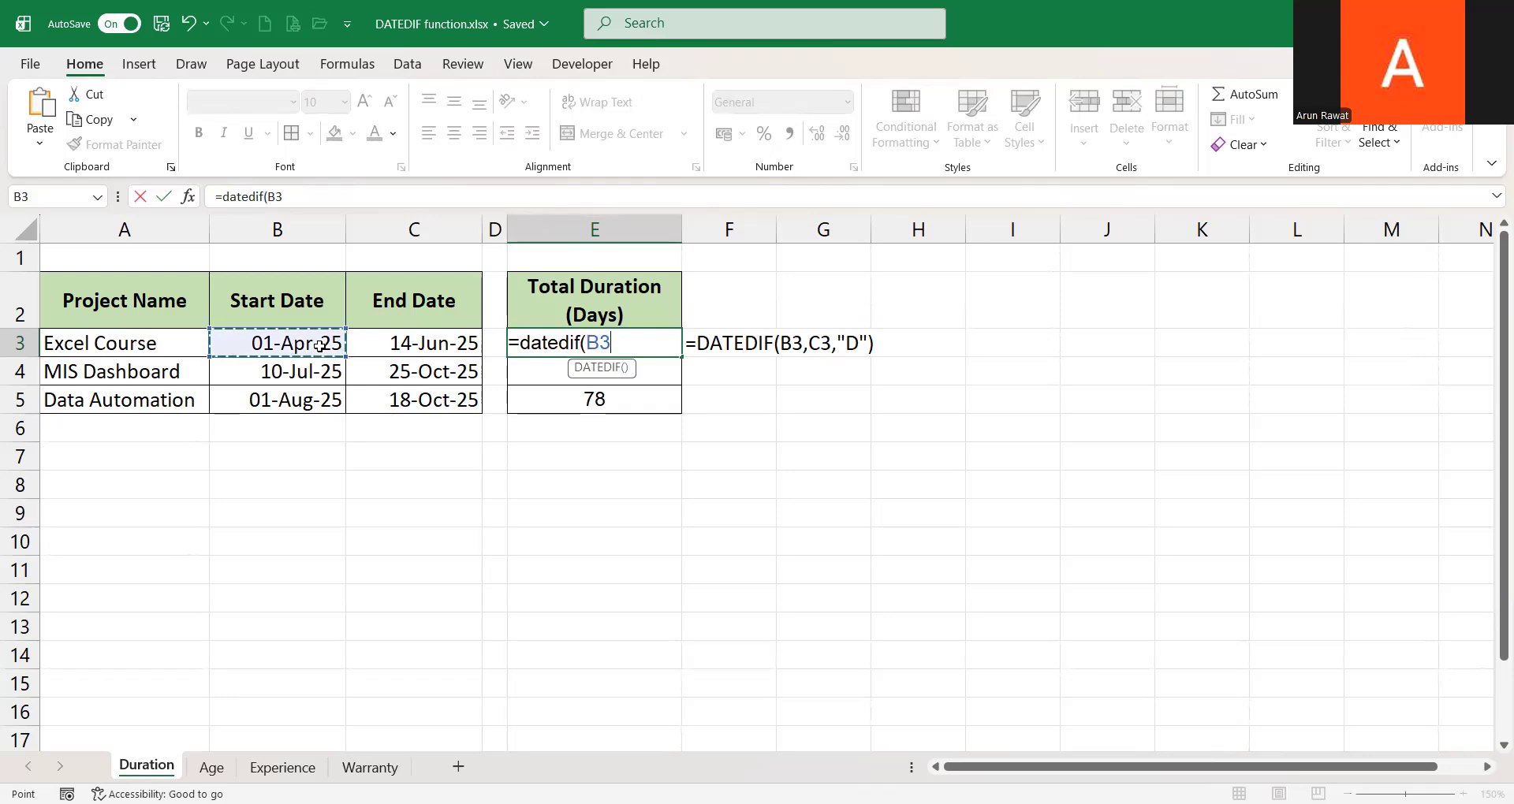
{"action": "type", "text": ","}
{"action": "left_click", "coordinate": [389, 341]}
{"action": "type", "text": ","}
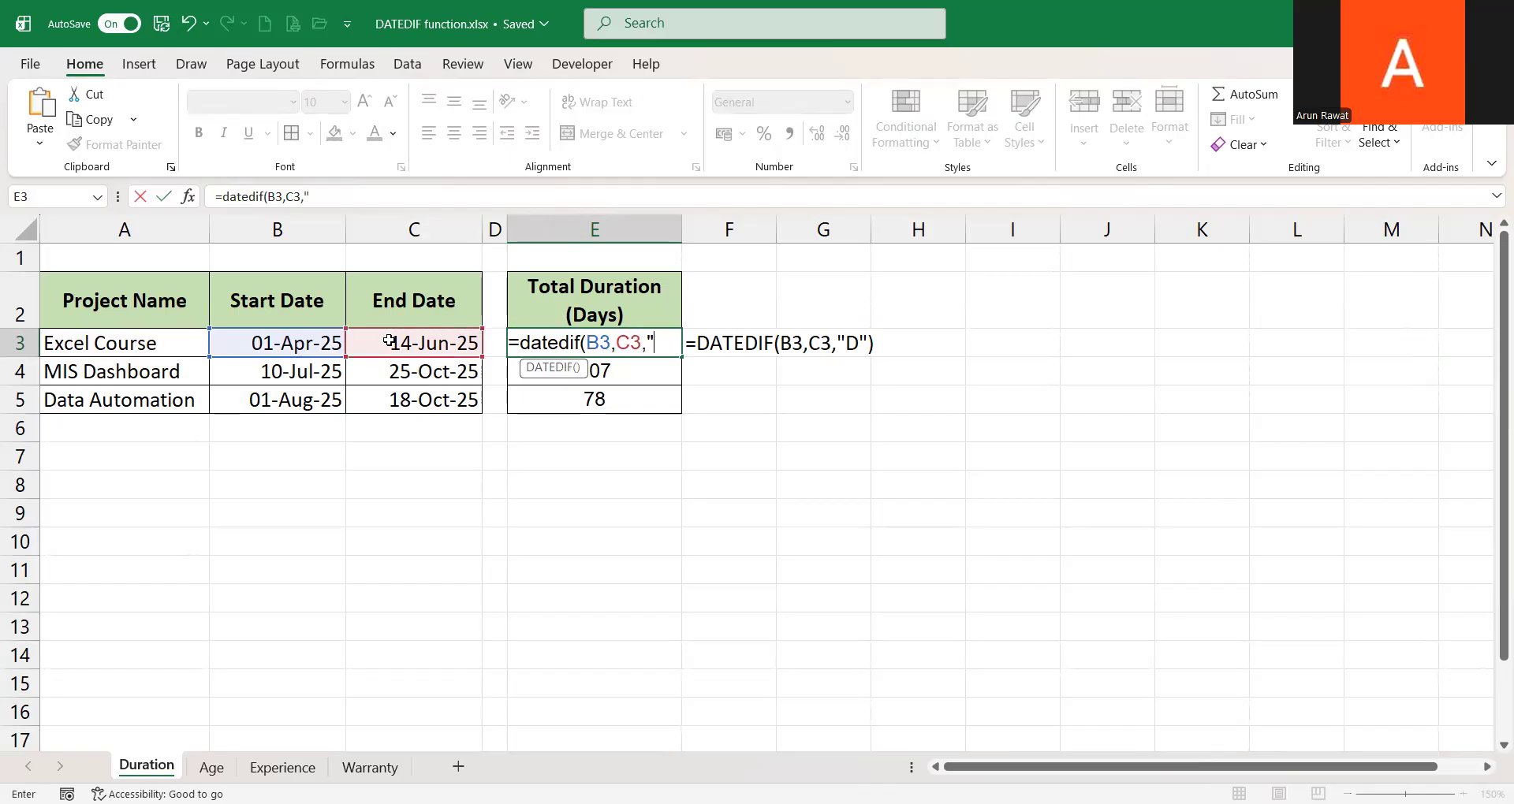
{"action": "type", "text": "\"D\")"}
{"action": "key", "text": "ctrl+Return"}
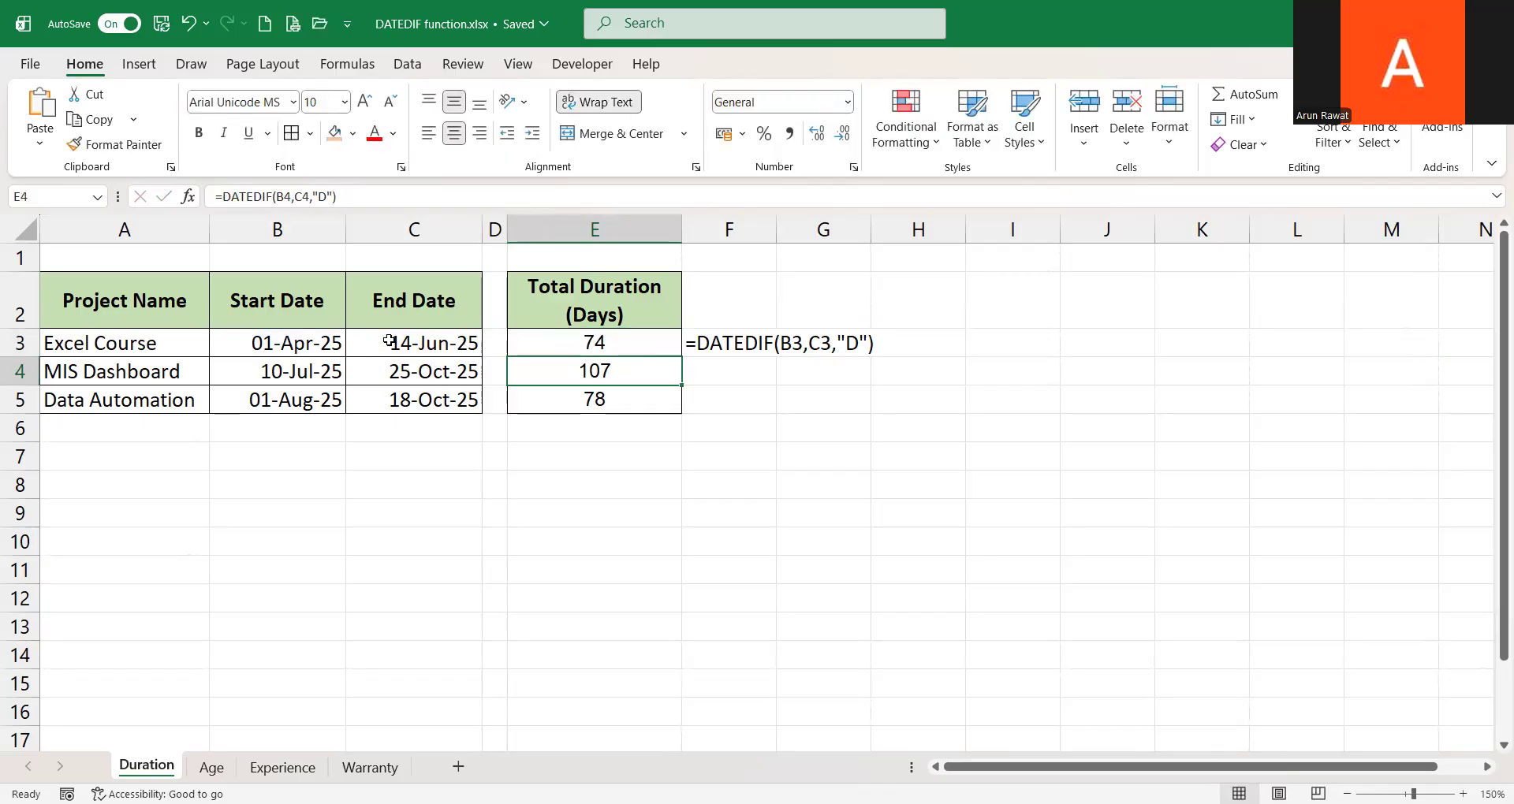
{"action": "key", "text": "ctrl+shift+Down"}
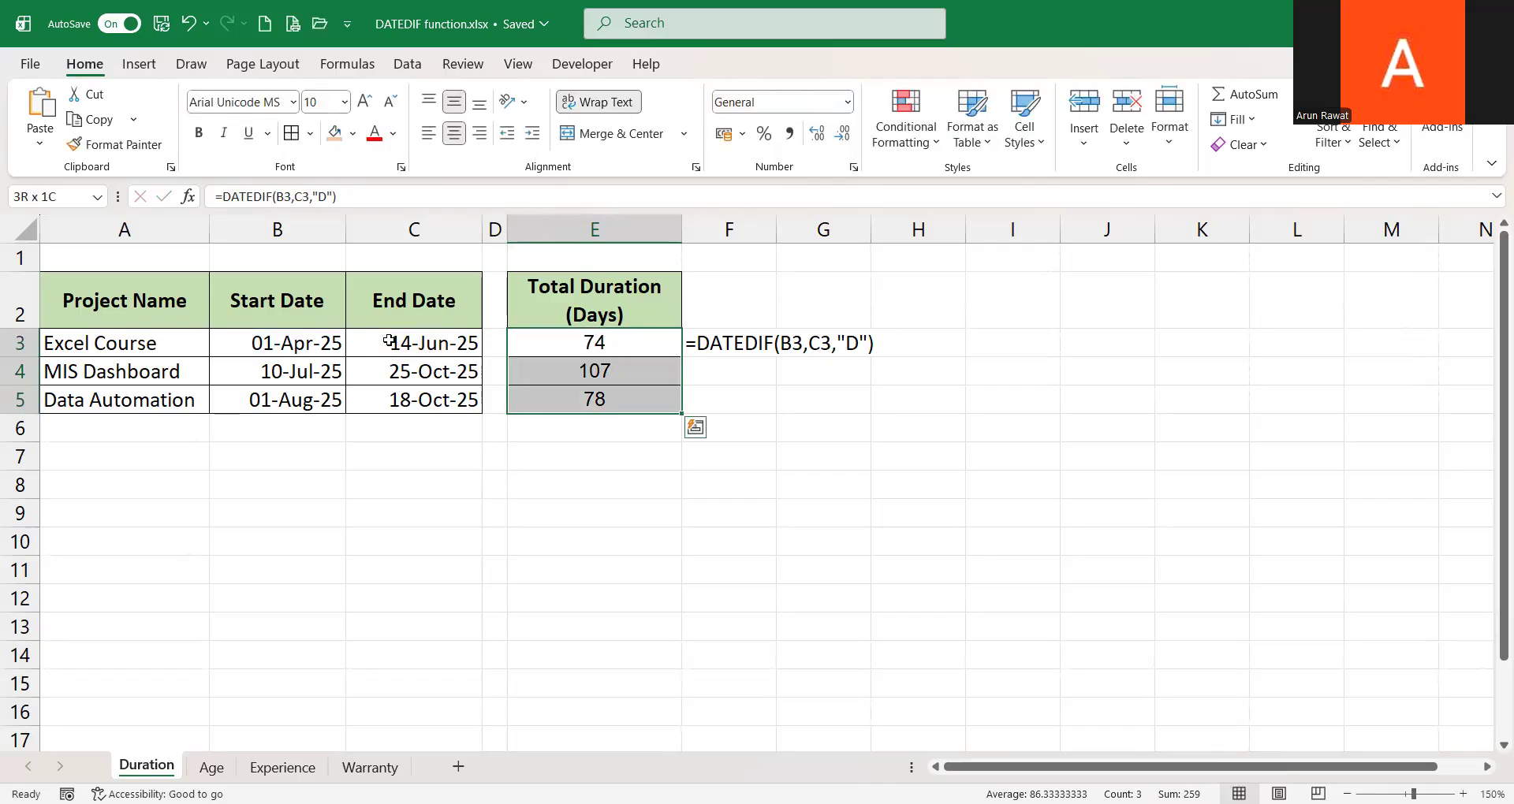
{"action": "left_click", "coordinate": [626, 372]}
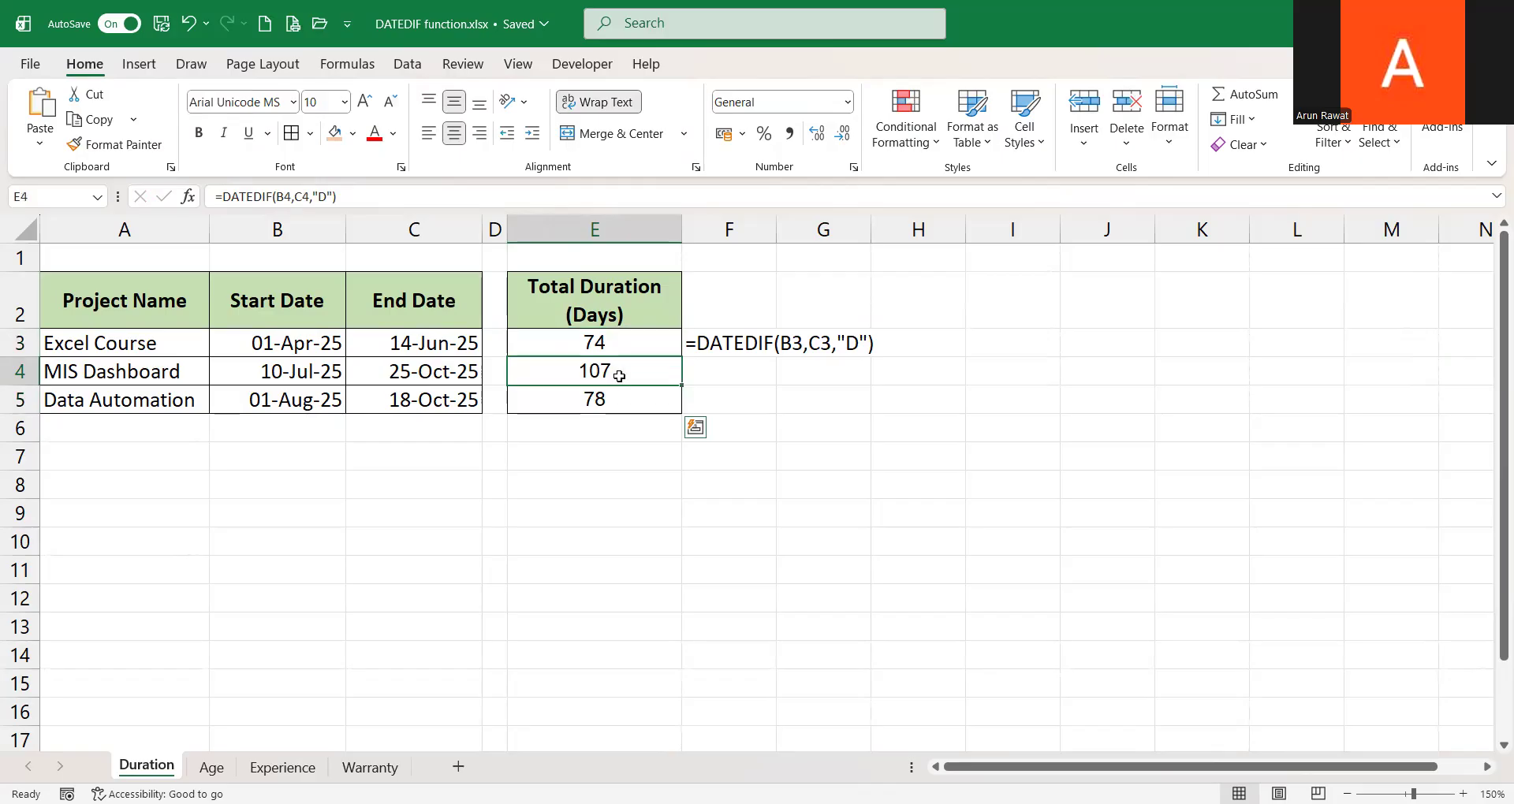
{"action": "left_click", "coordinate": [616, 404]}
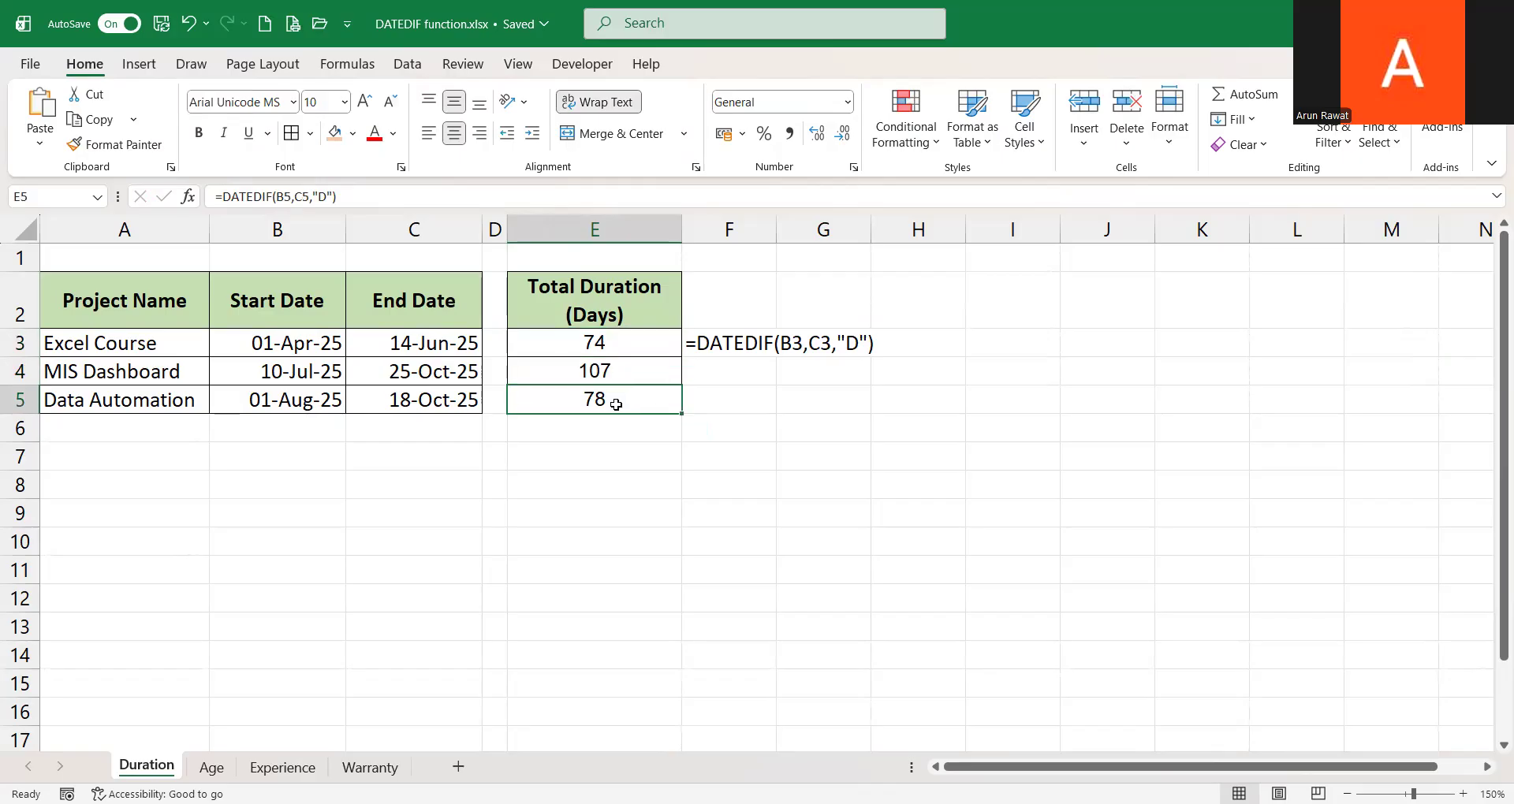
Change the unit in E3's DATEDIF formula to "M" and fill it down through E5
{"action": "left_click", "coordinate": [596, 352]}
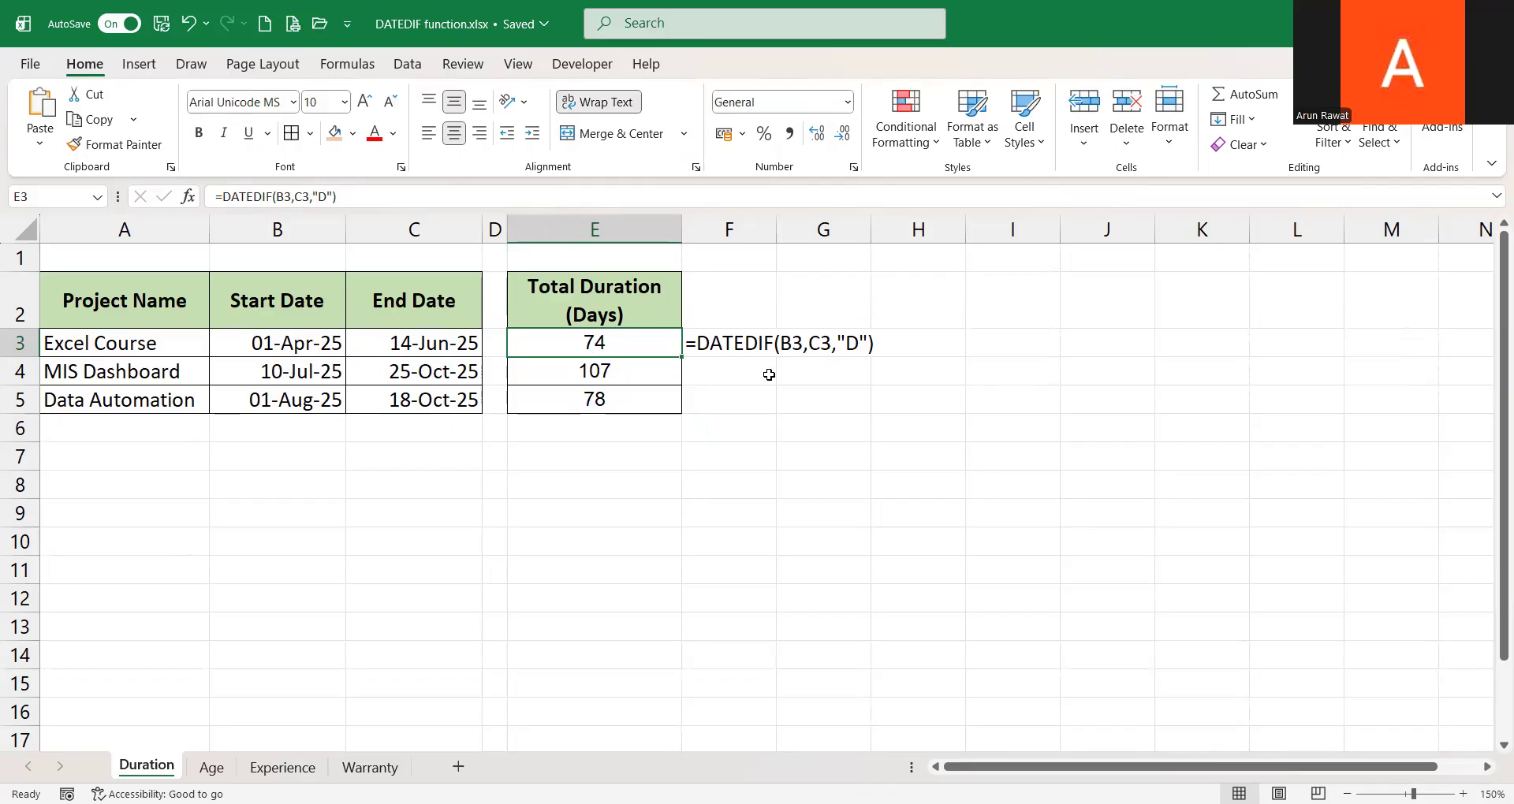
{"action": "key", "text": "F2"}
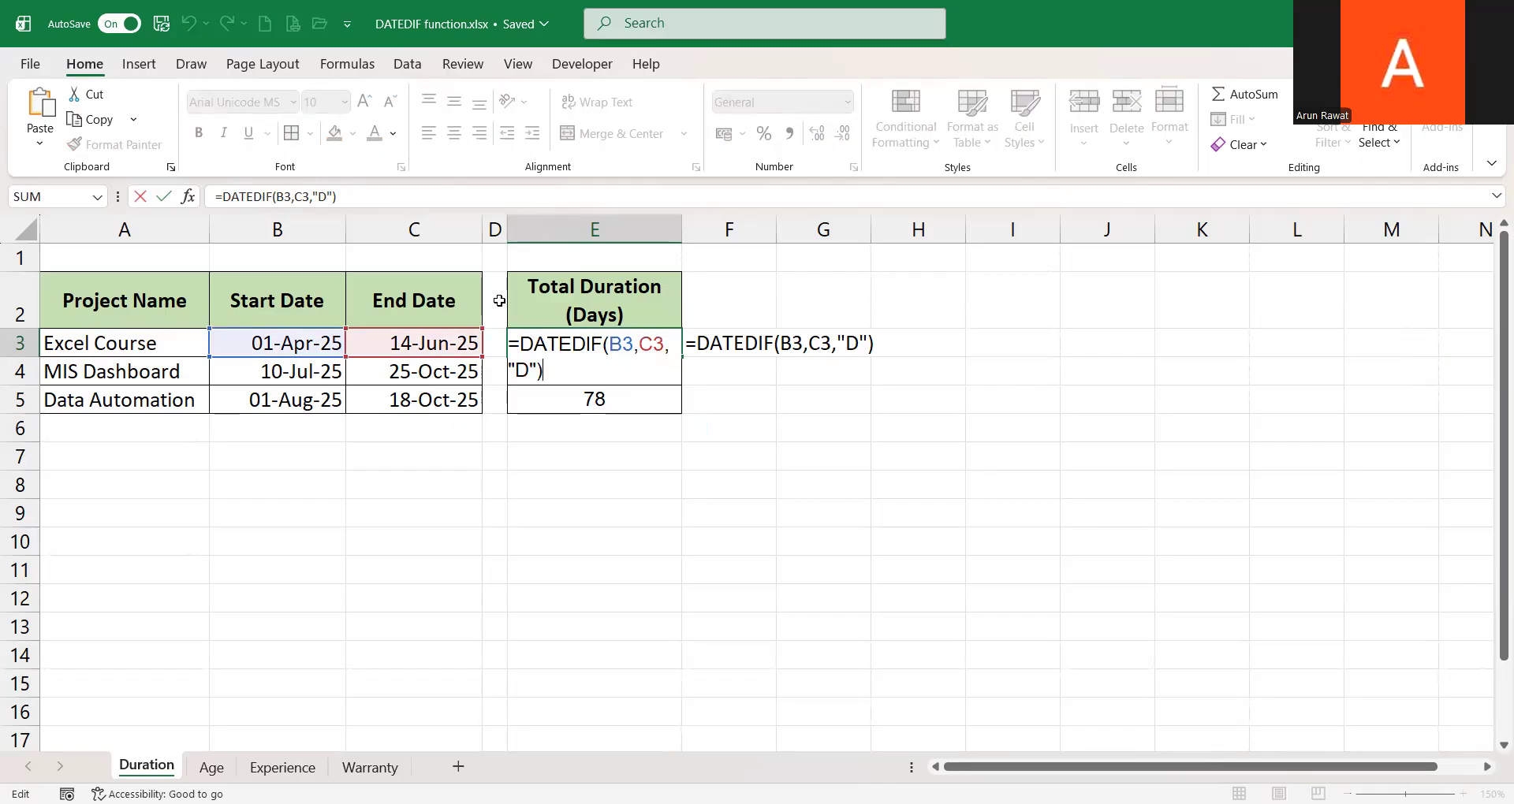
{"action": "left_click", "coordinate": [533, 371]}
{"action": "key", "text": "BackSpace"}
{"action": "type", "text": "M"}
{"action": "key", "text": "ctrl+Return"}
{"action": "key", "text": "shift+Down"}
{"action": "key", "text": "shift+Down"}
{"action": "key", "text": "ctrl+d"}
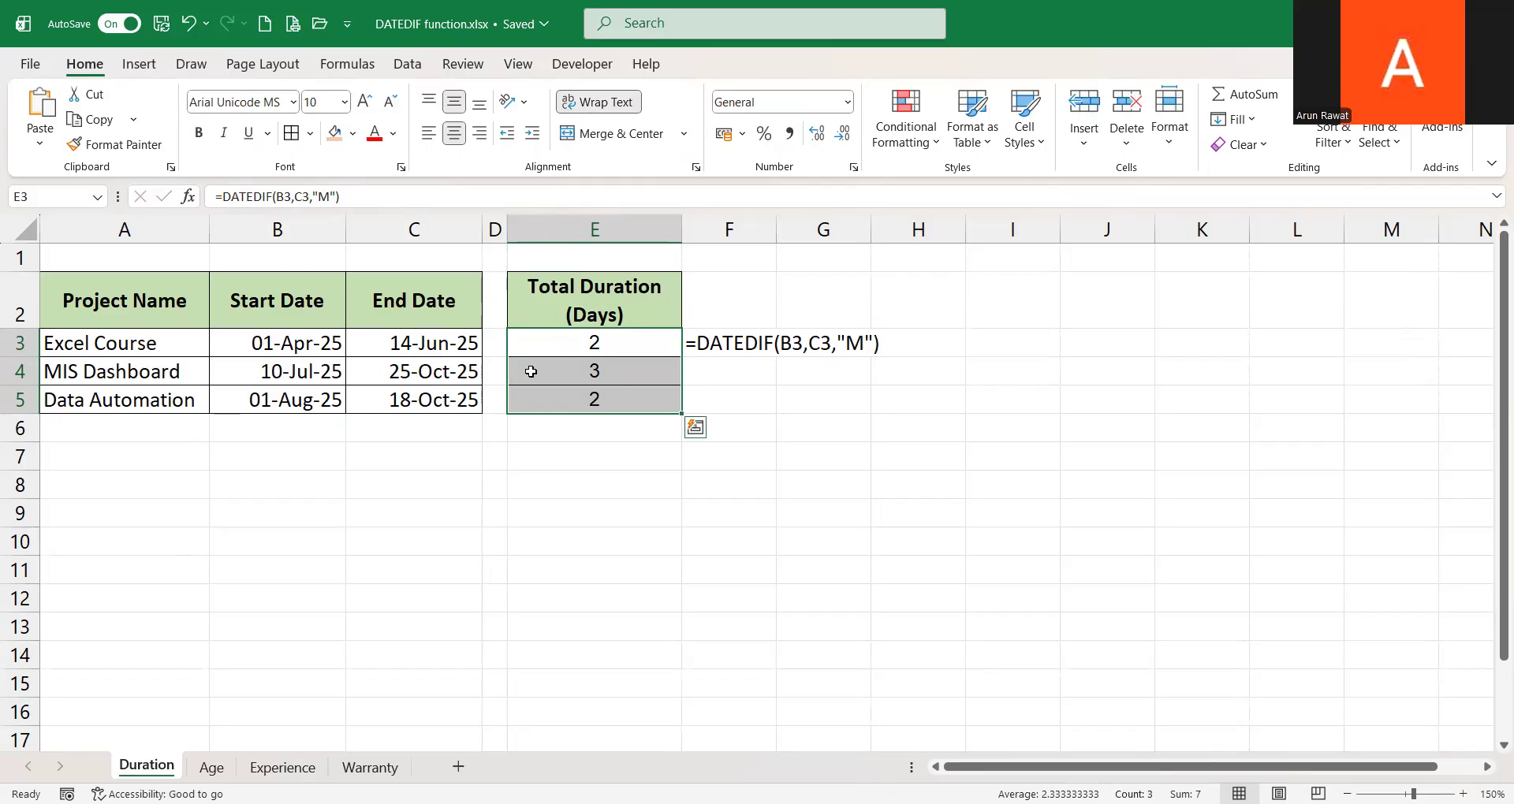
Review the month results, then change the Excel Course start date in B3 to 14-05-2025
{"action": "left_click", "coordinate": [781, 392]}
{"action": "left_click", "coordinate": [627, 345]}
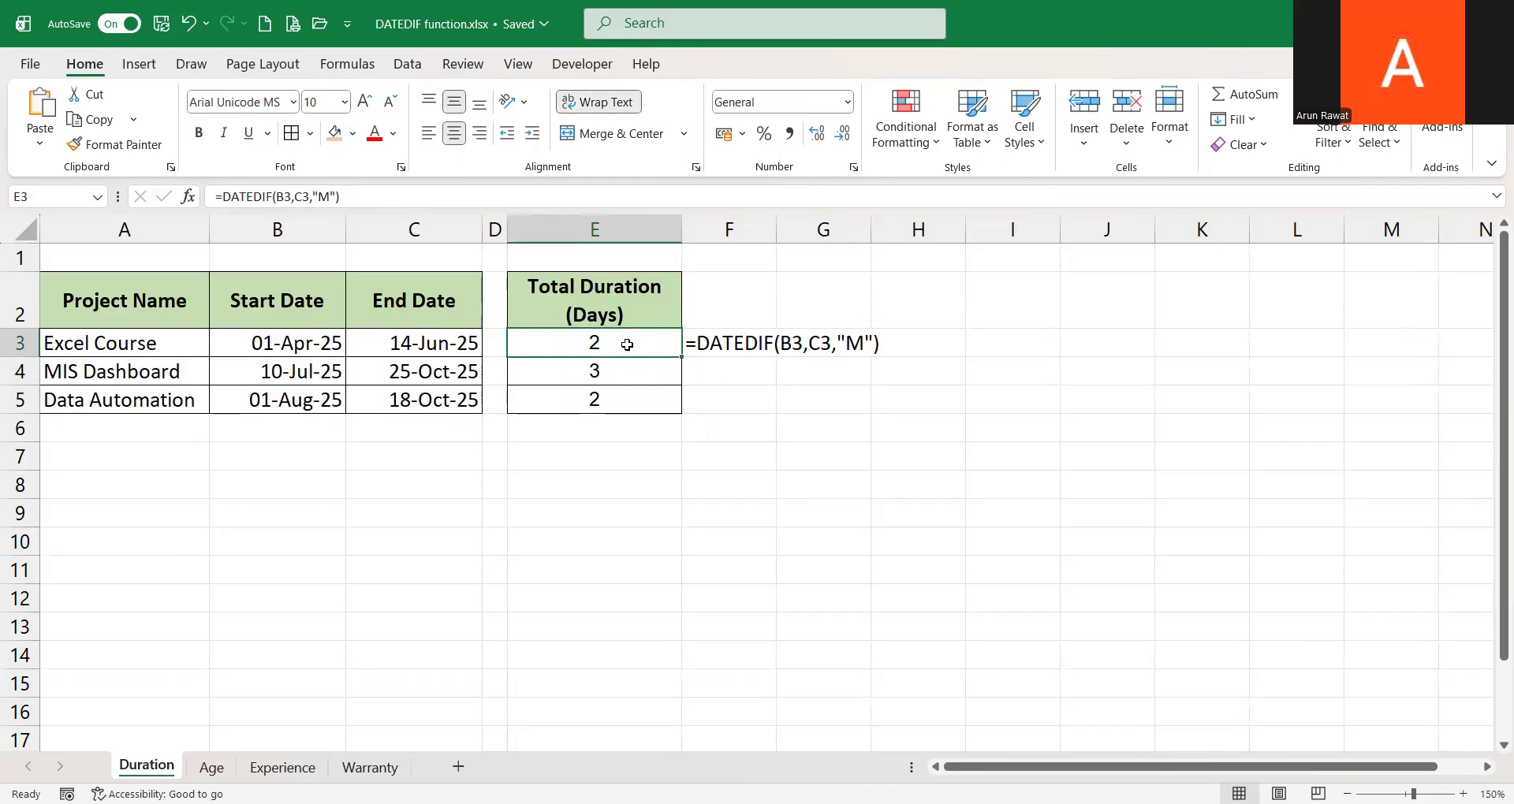
{"action": "left_click", "coordinate": [595, 372]}
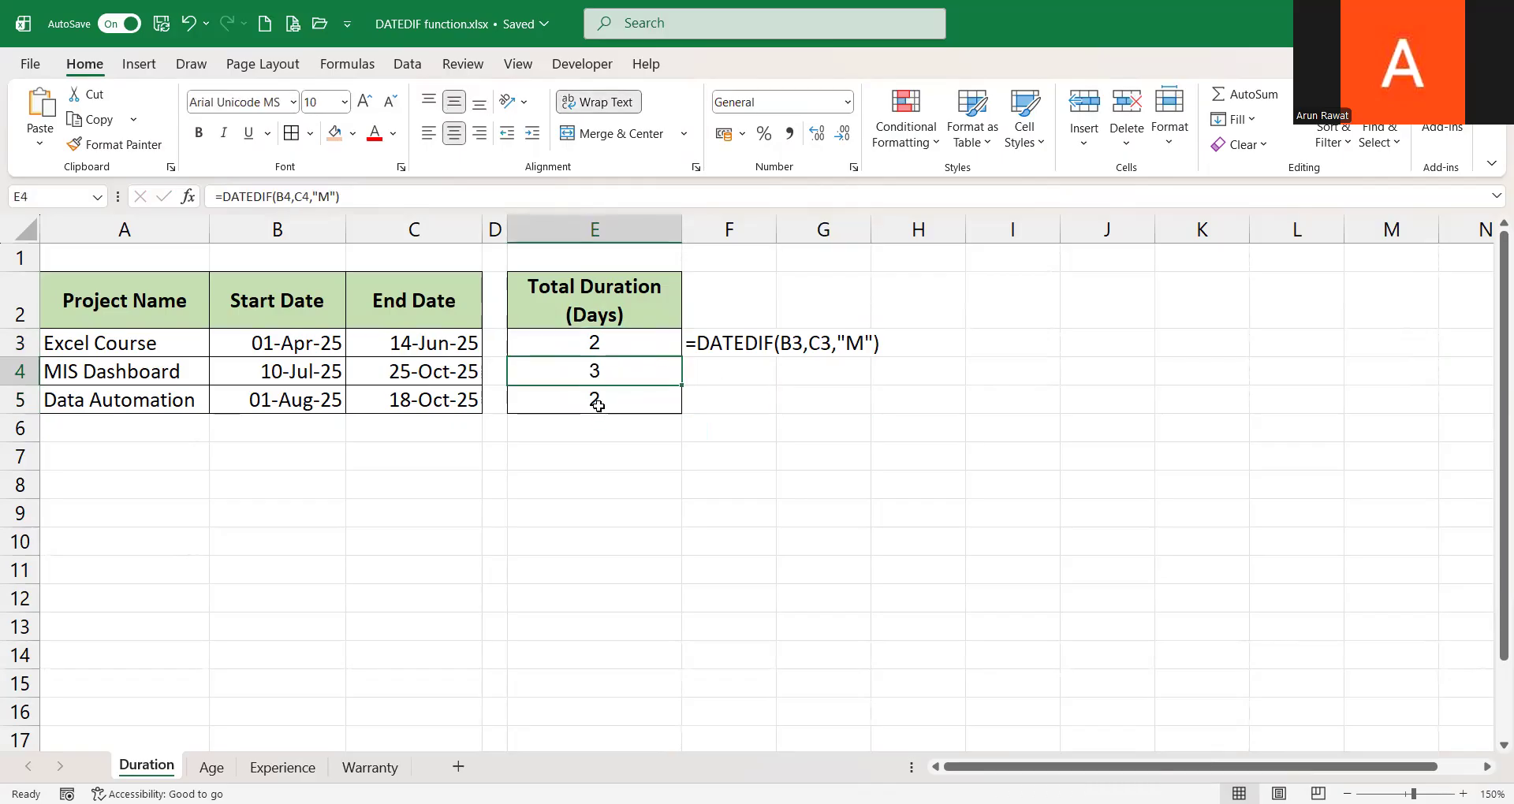
{"action": "left_click", "coordinate": [599, 405]}
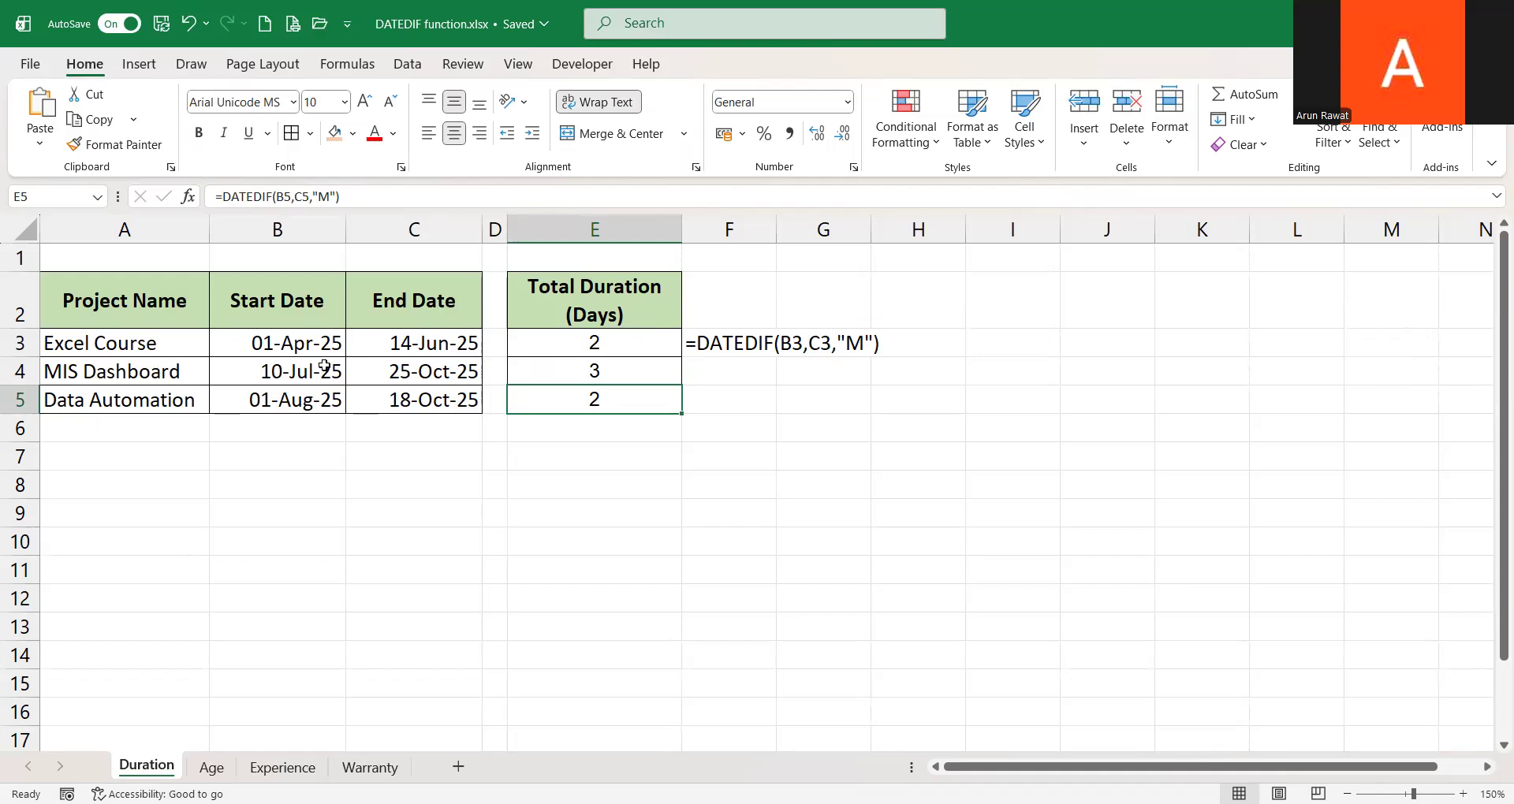
{"action": "left_click", "coordinate": [276, 345]}
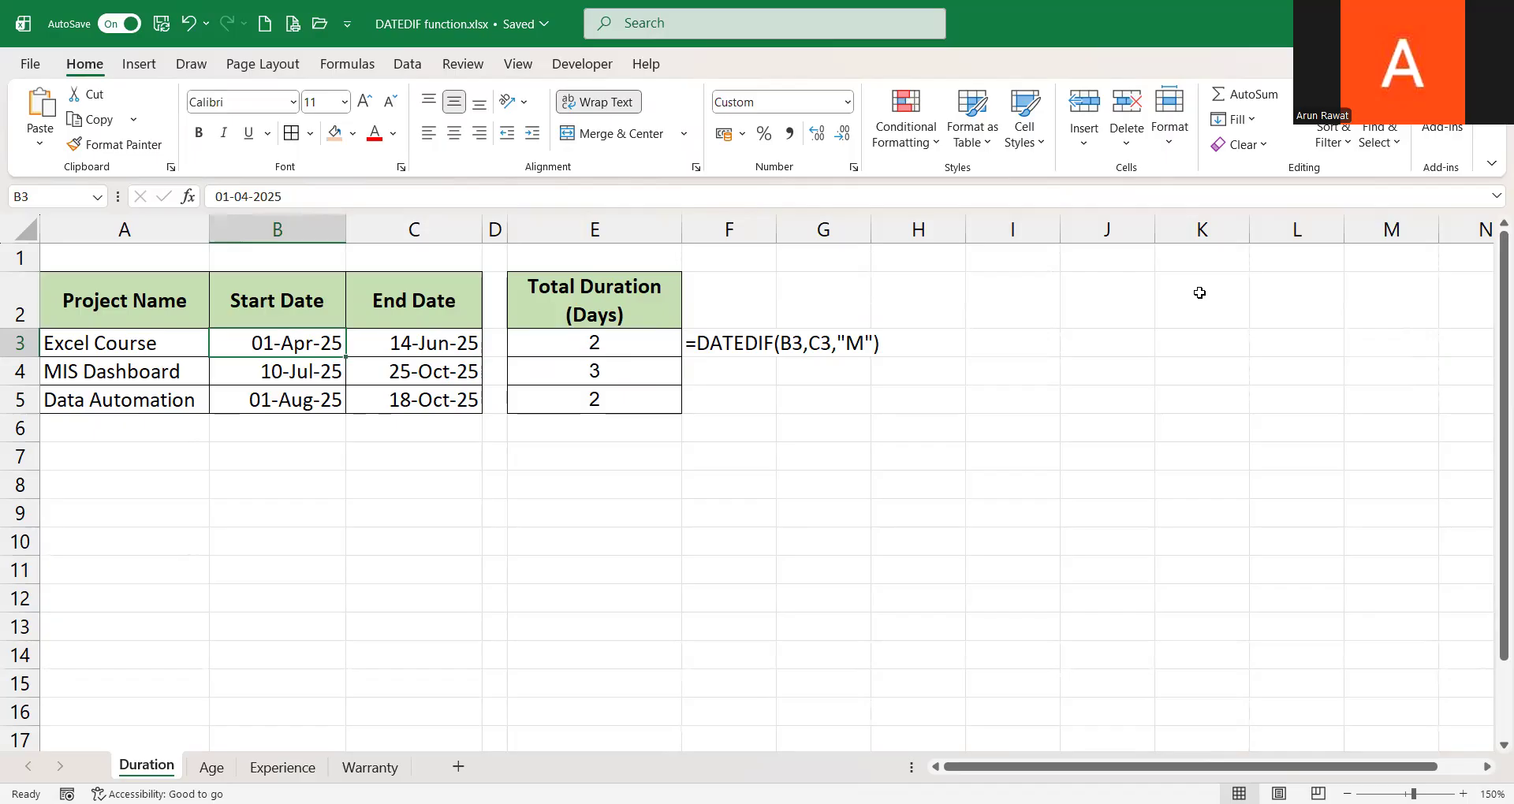
{"action": "key", "text": "F2"}
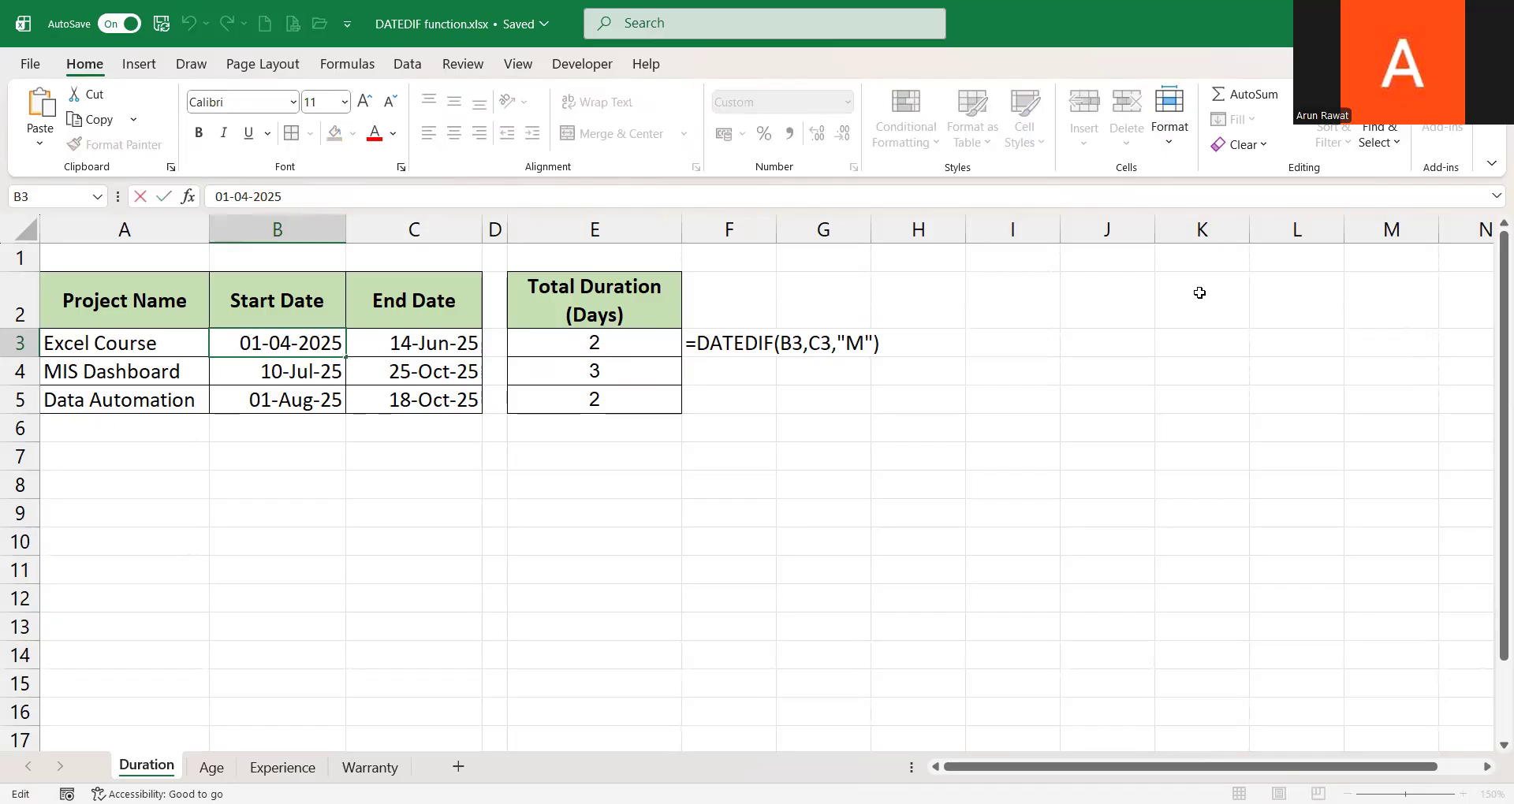
{"action": "key", "text": "shift+Left"}
{"action": "type", "text": "5"}
{"action": "key", "text": "shift+Left"}
{"action": "key", "text": "shift+Left"}
{"action": "type", "text": "14"}
{"action": "key", "text": "Return"}
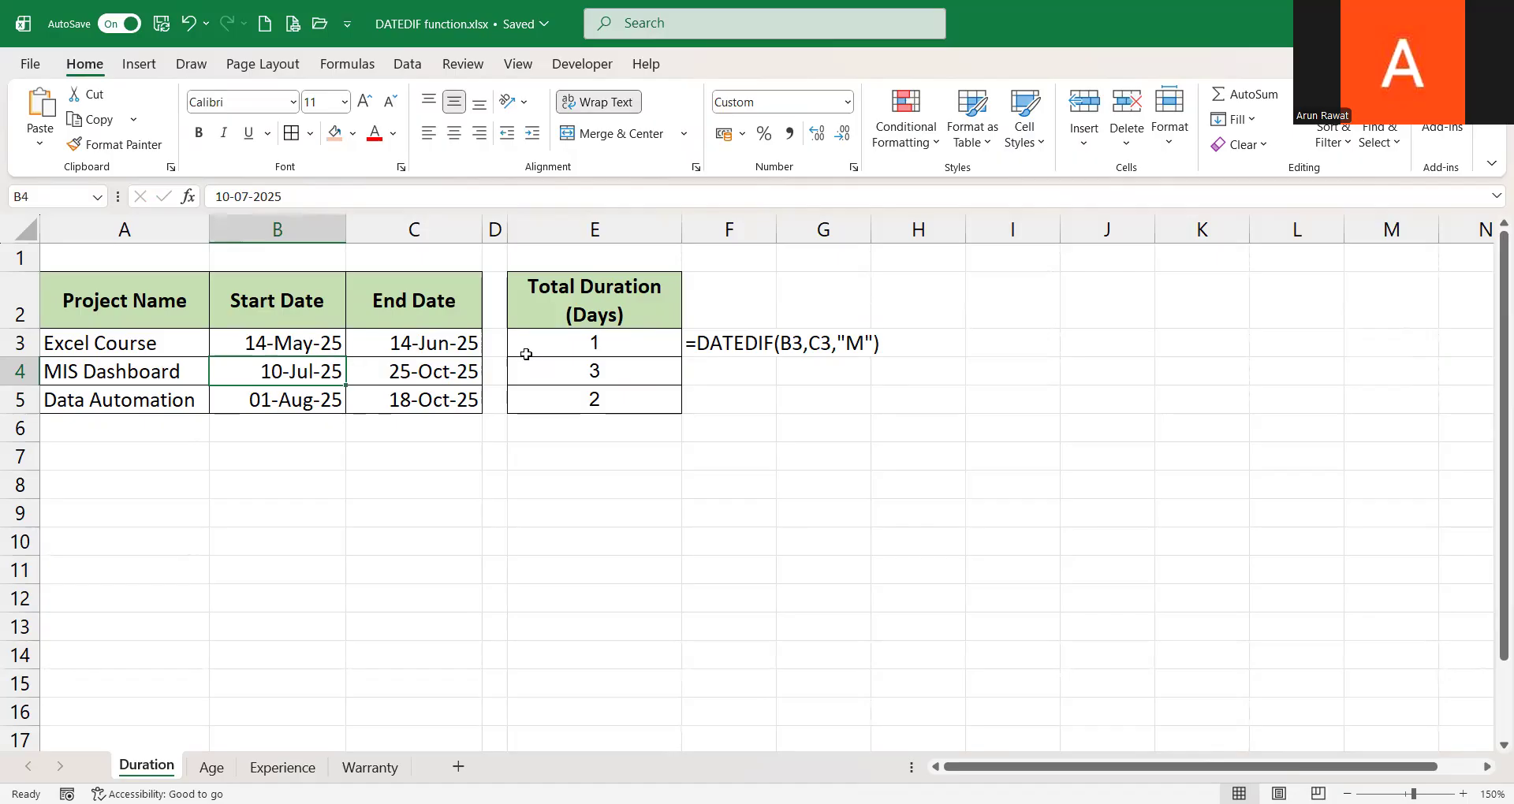
Change the start date in B3 to 15-05-2025
{"action": "left_click", "coordinate": [295, 342]}
{"action": "key", "text": "F2"}
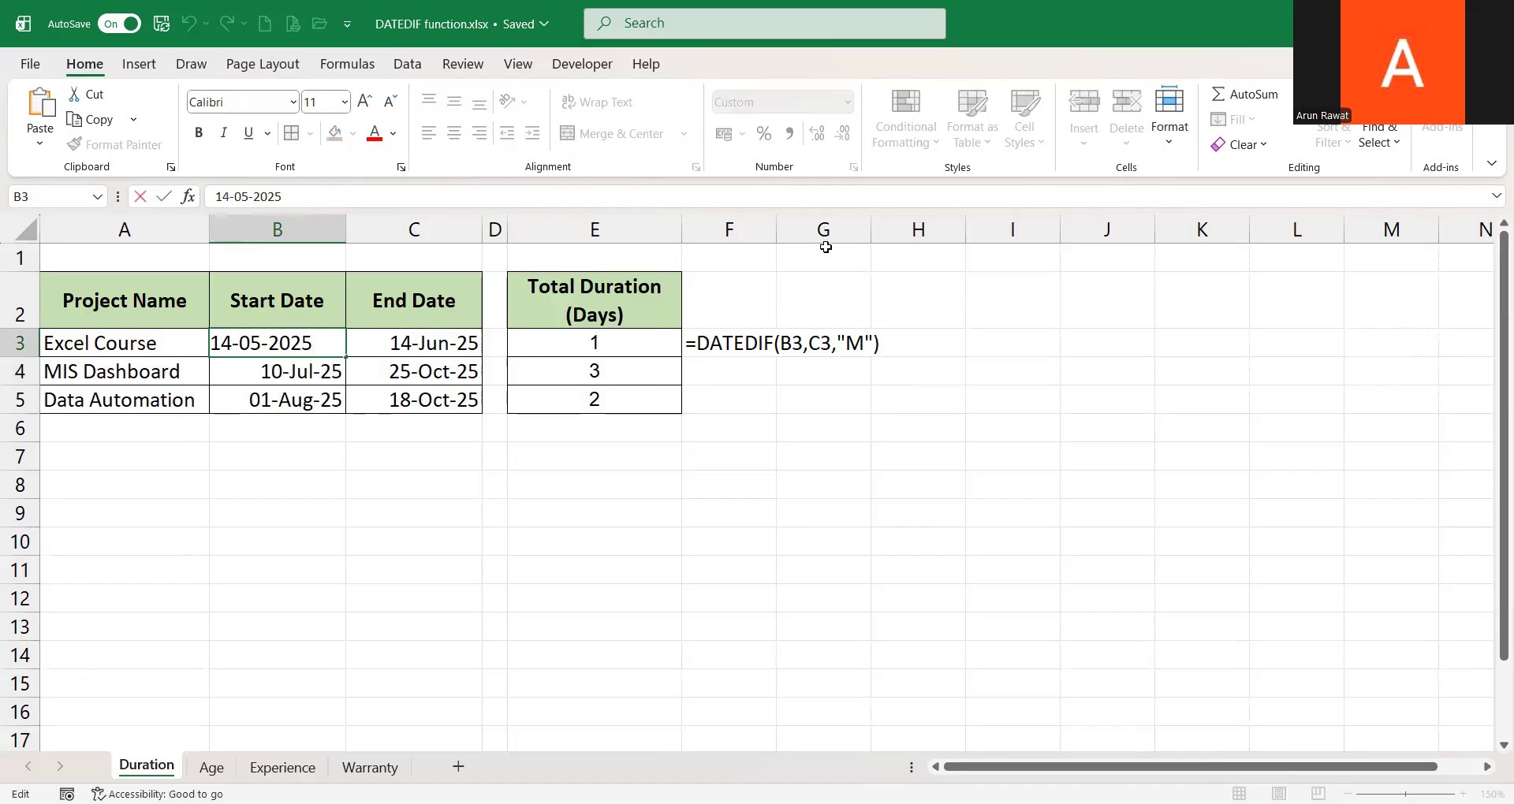
{"action": "key", "text": "BackSpace"}
{"action": "type", "text": "5"}
{"action": "key", "text": "Return"}
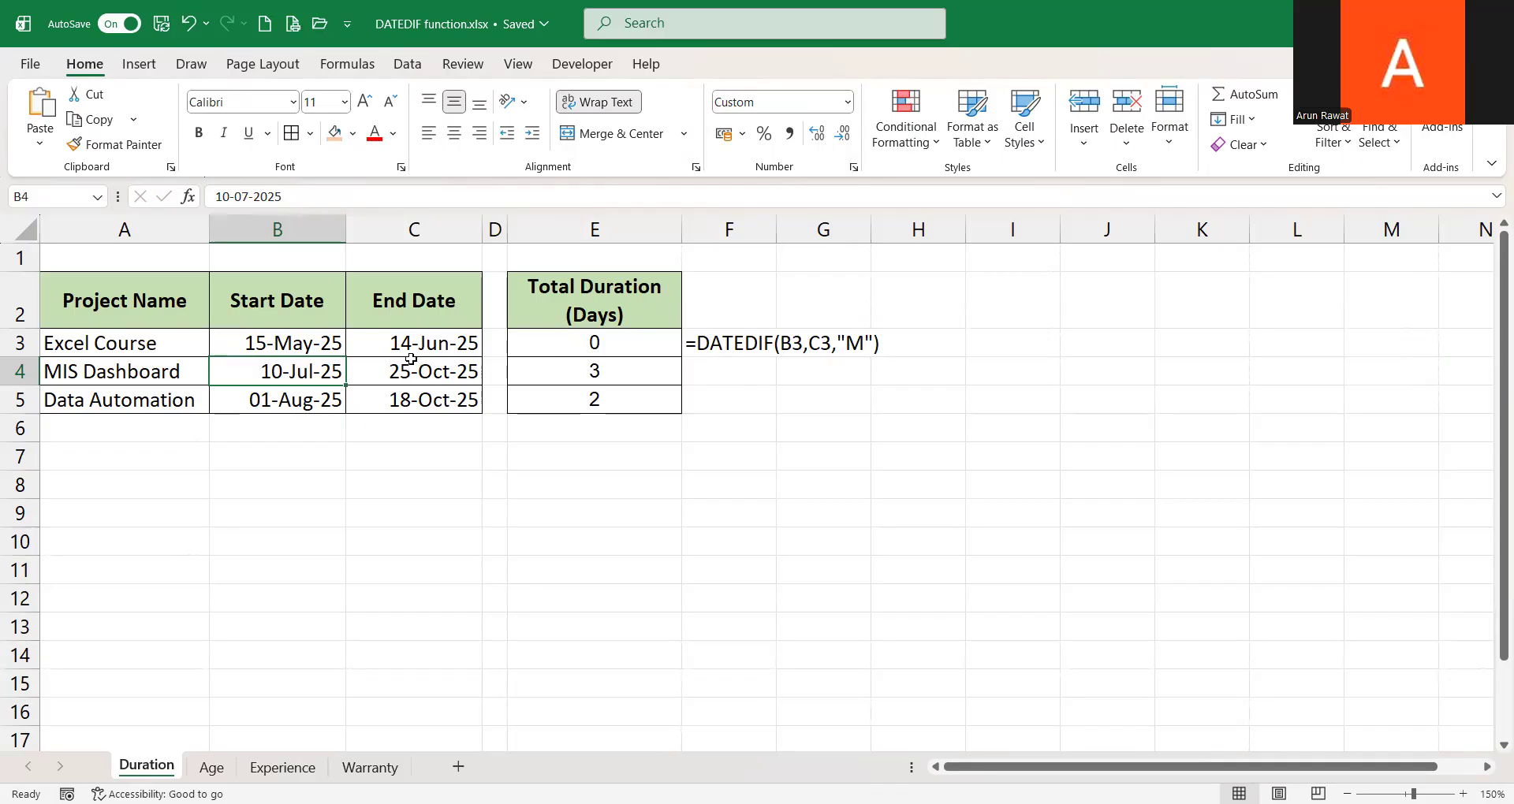
Change the year of the start date in B3 to 2023, making it 15-05-2023
{"action": "left_click", "coordinate": [605, 348]}
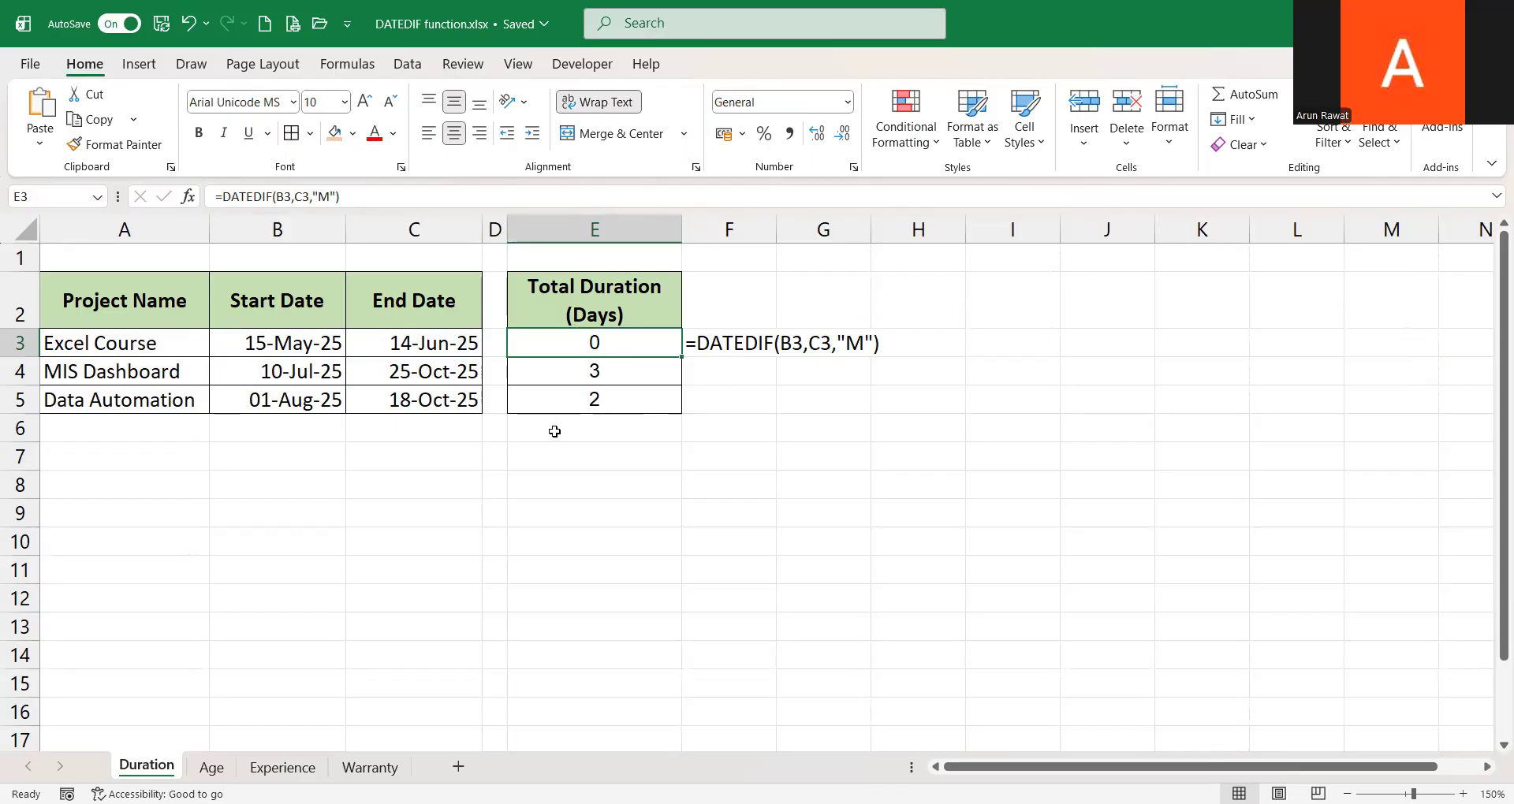
{"action": "double_click", "coordinate": [292, 344]}
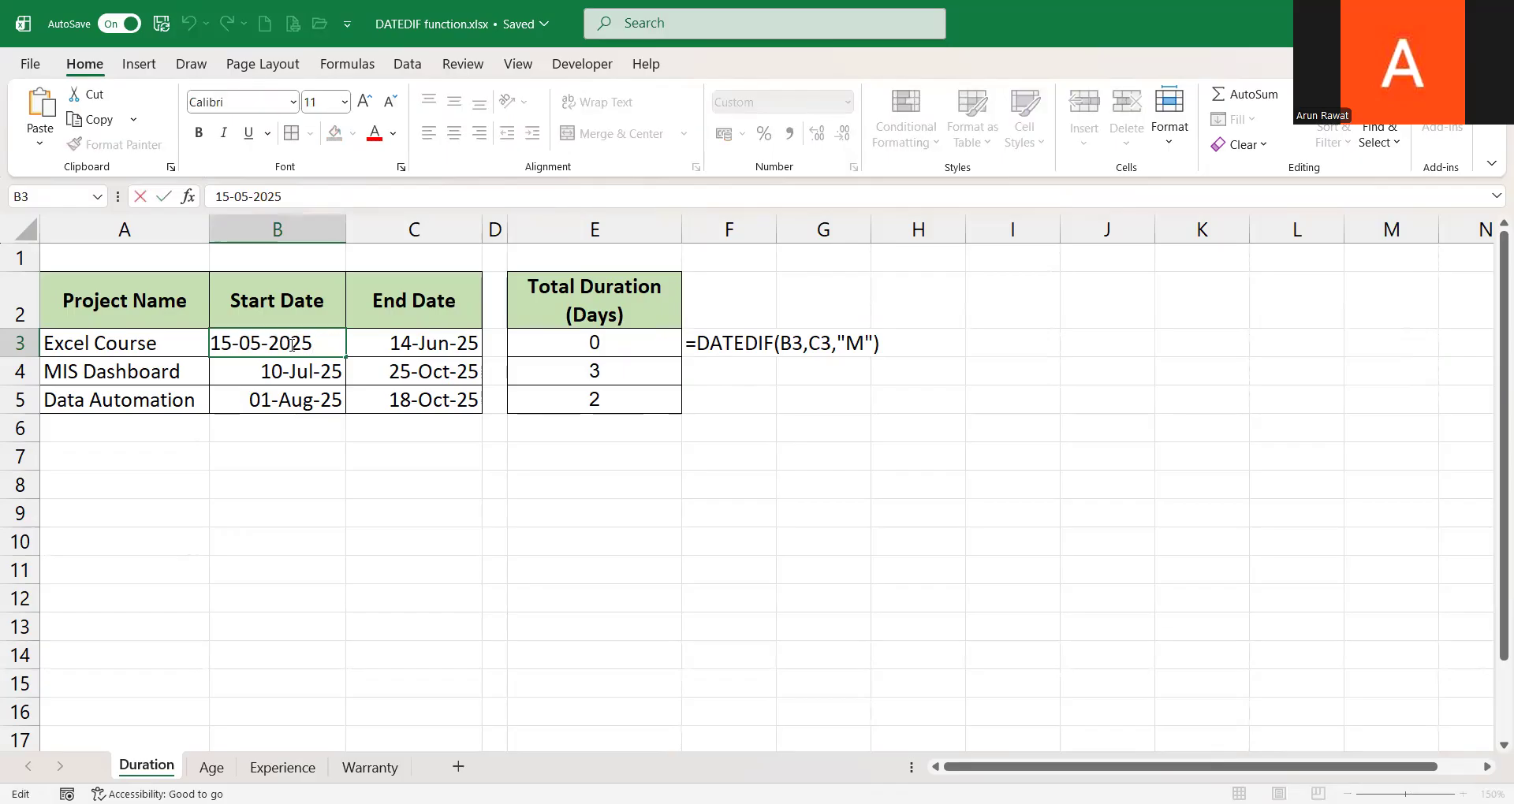
{"action": "key", "text": "BackSpace"}
{"action": "type", "text": "3"}
{"action": "key", "text": "ctrl+Return"}
{"action": "key", "text": "Right"}
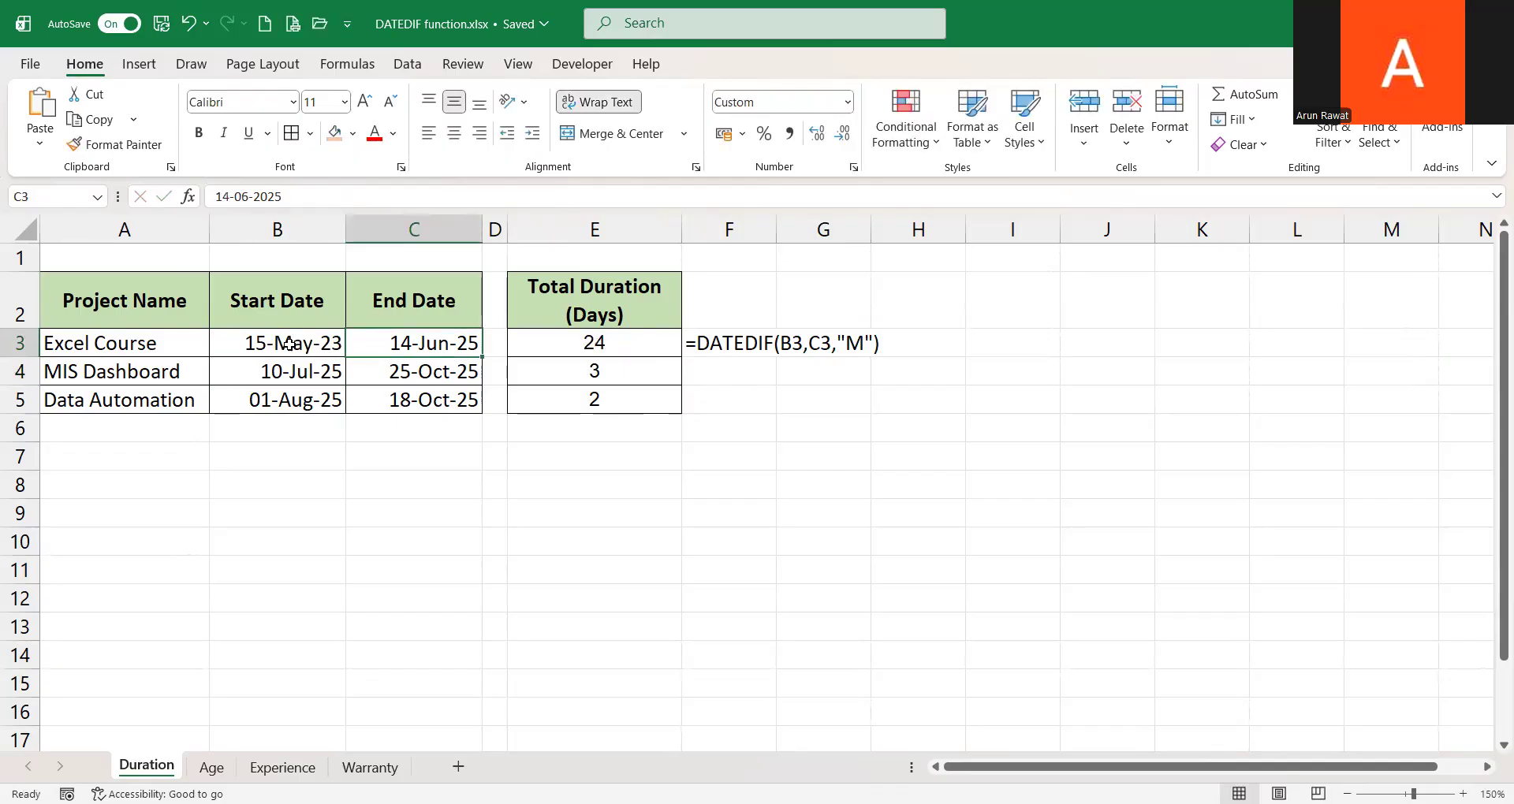
Change the unit in E3's DATEDIF formula to "Y" and fill it down through E5
{"action": "key", "text": "Right"}
{"action": "key", "text": "Right"}
{"action": "left_click", "coordinate": [332, 197]}
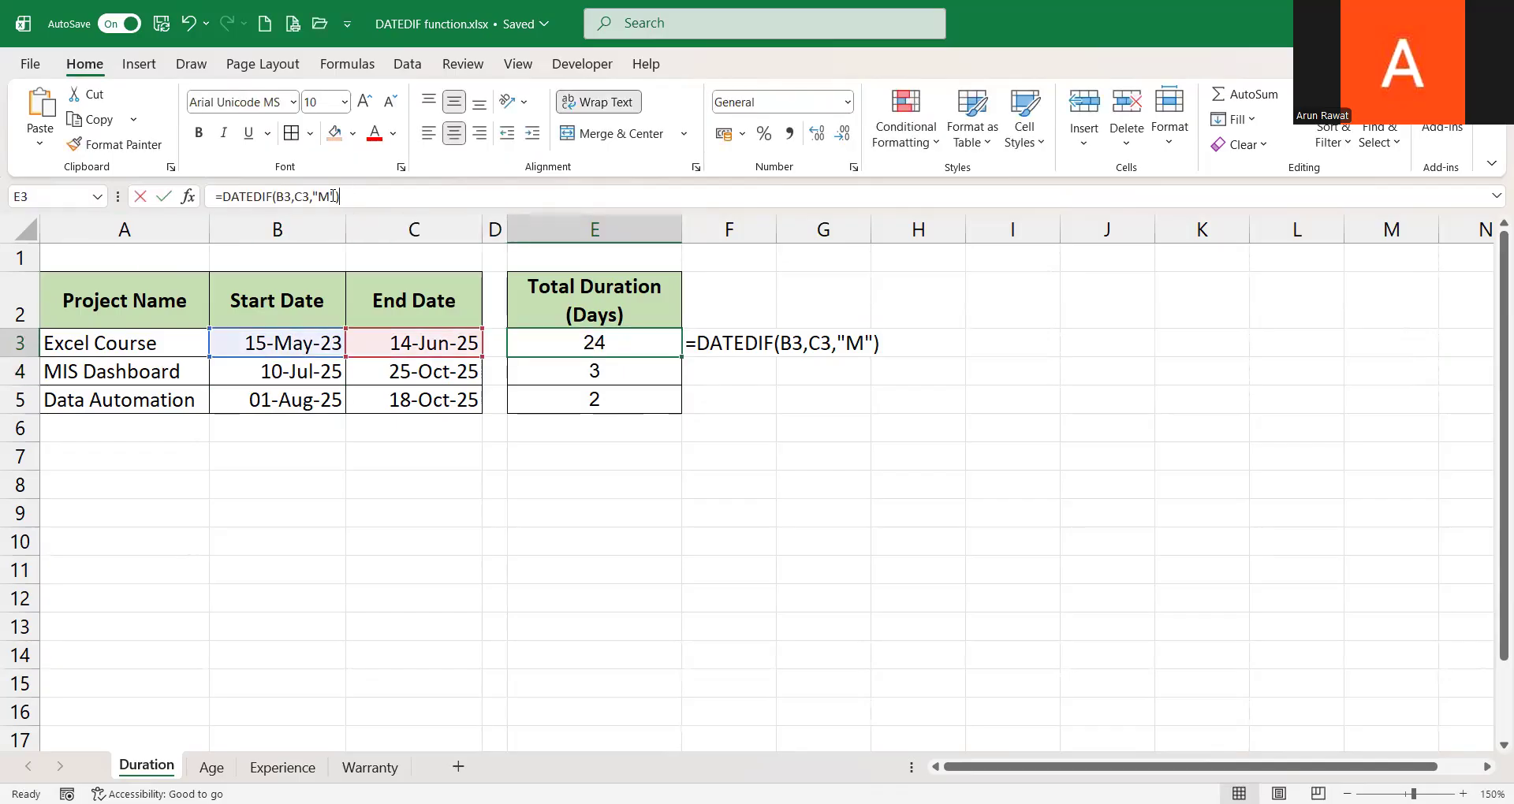
{"action": "double_click", "coordinate": [332, 196]}
{"action": "type", "text": "Y"}
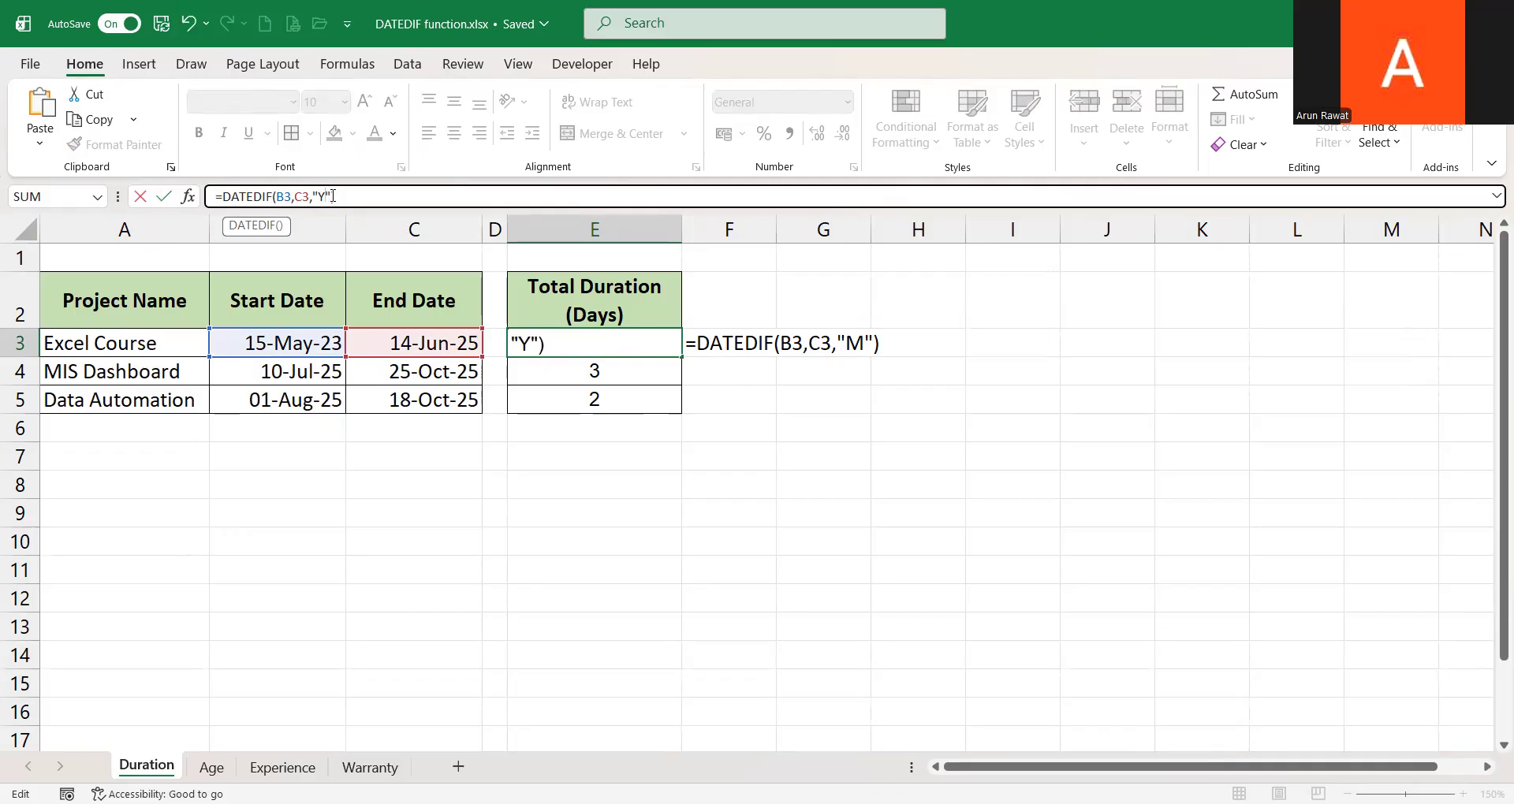
{"action": "key", "text": "ctrl+Return"}
{"action": "key", "text": "shift+Down"}
{"action": "key", "text": "shift+Down"}
{"action": "key", "text": "ctrl+d"}
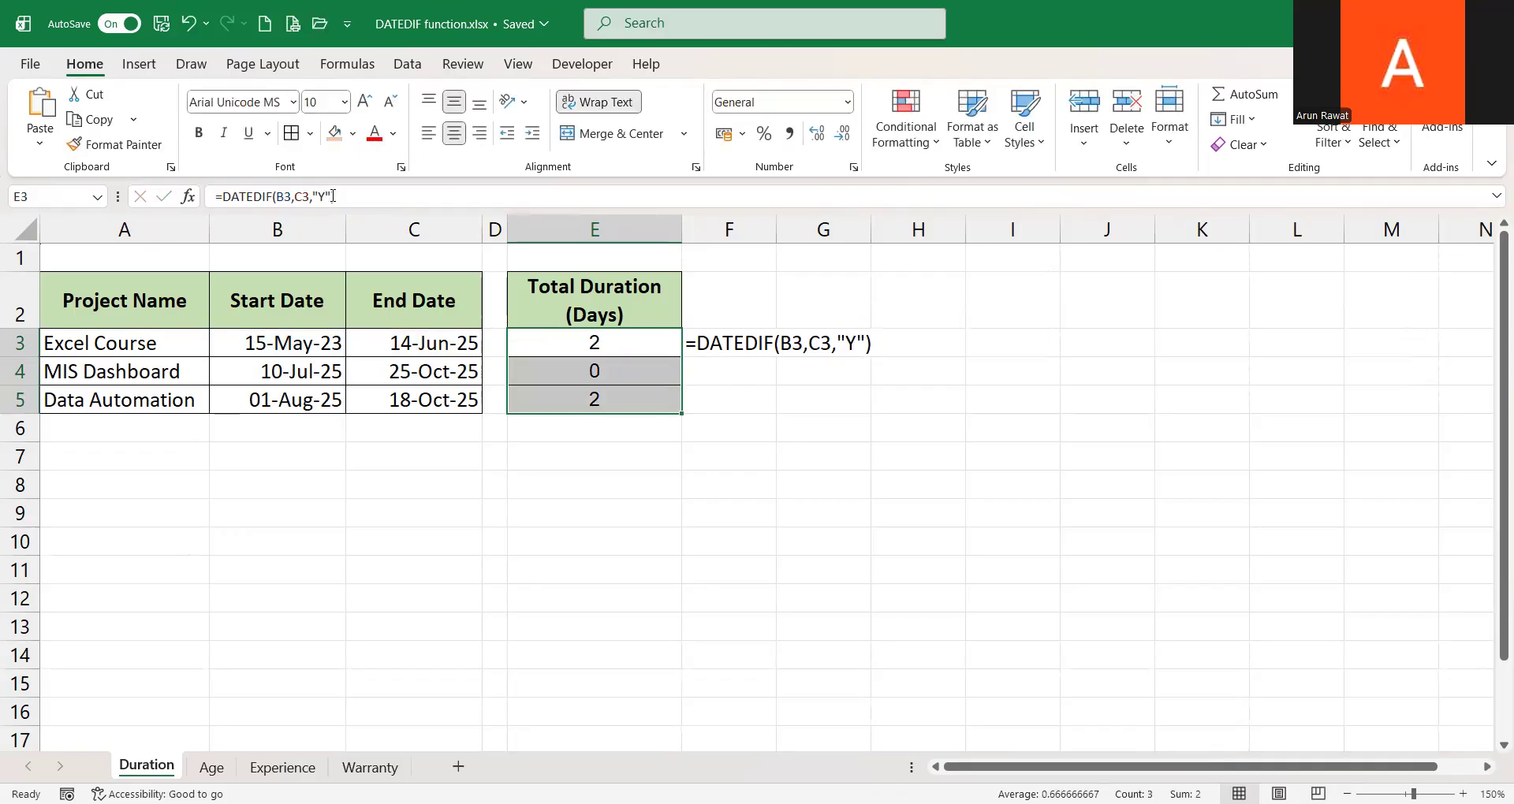
Add a unit legend below the table: codes D, M, Y in E8:E10 with labels Days, Months, Years beside them
{"action": "key", "text": "Down"}
{"action": "key", "text": "Down"}
{"action": "key", "text": "Down"}
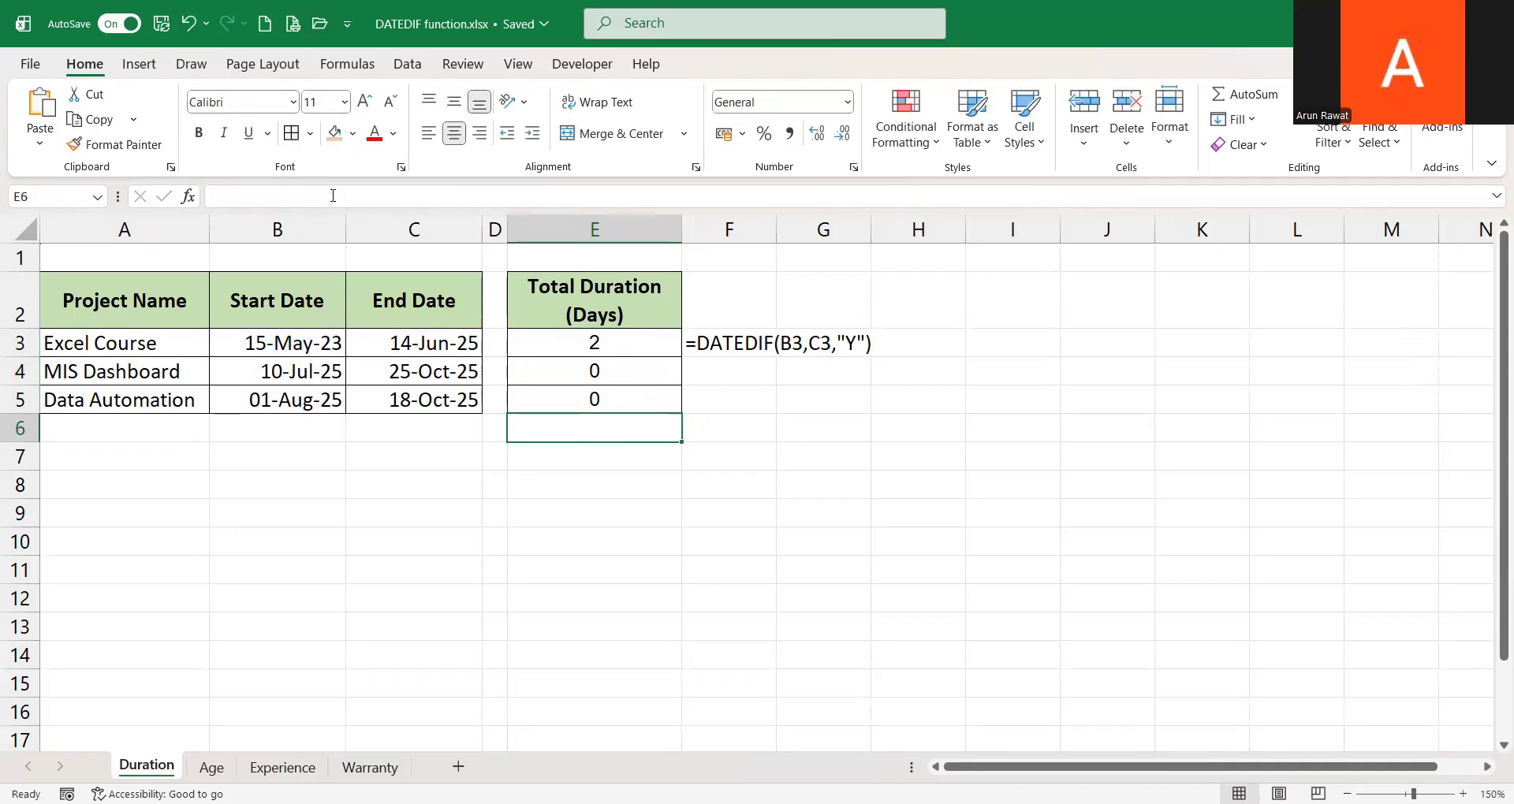
{"action": "left_click", "coordinate": [595, 496]}
{"action": "type", "text": "D"}
{"action": "key", "text": "Tab"}
{"action": "type", "text": "Days"}
{"action": "key", "text": "Return"}
{"action": "type", "text": "M"}
{"action": "key", "text": "Tab"}
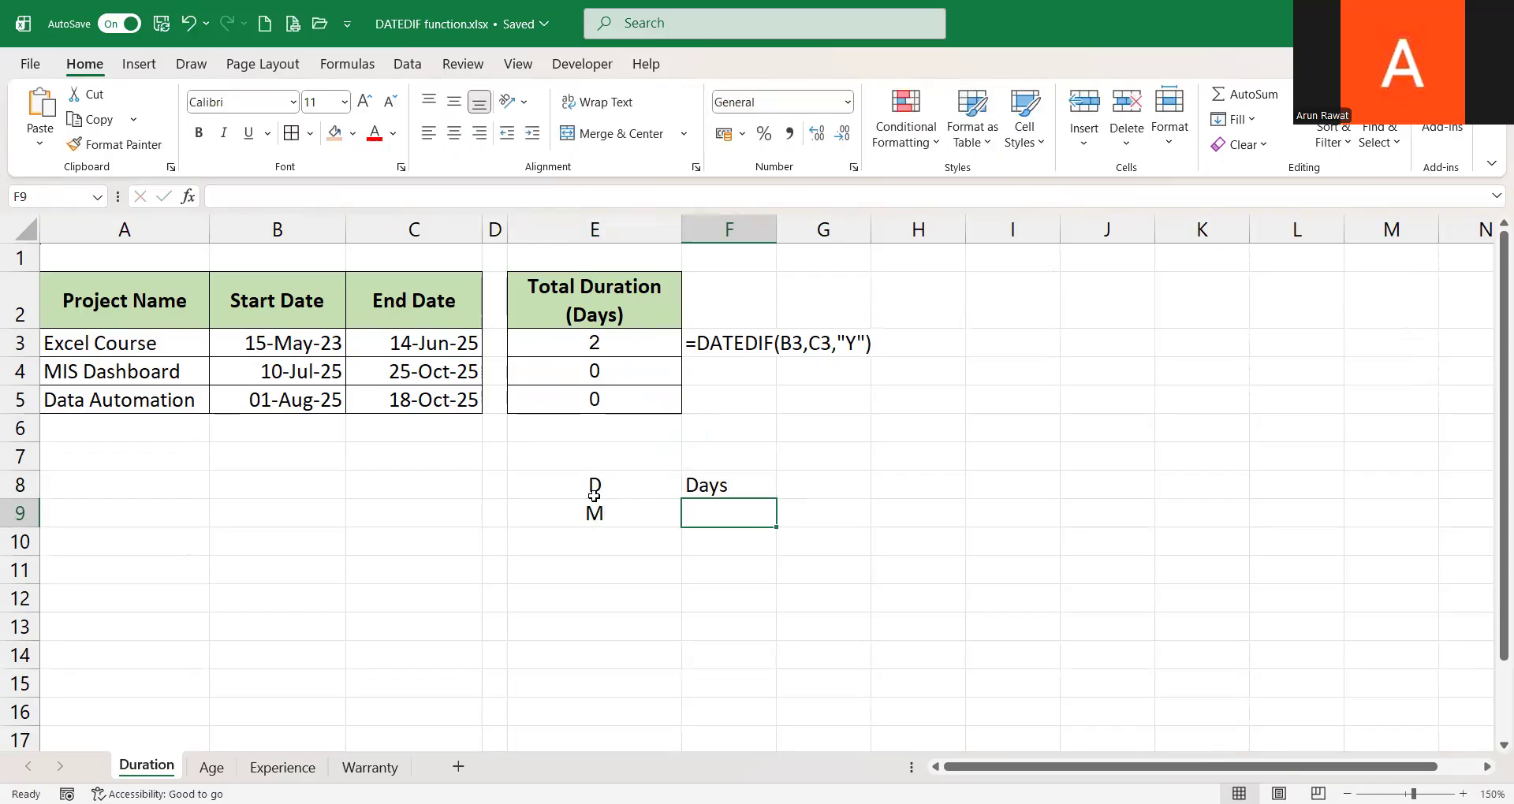
{"action": "type", "text": "Months"}
{"action": "key", "text": "Return"}
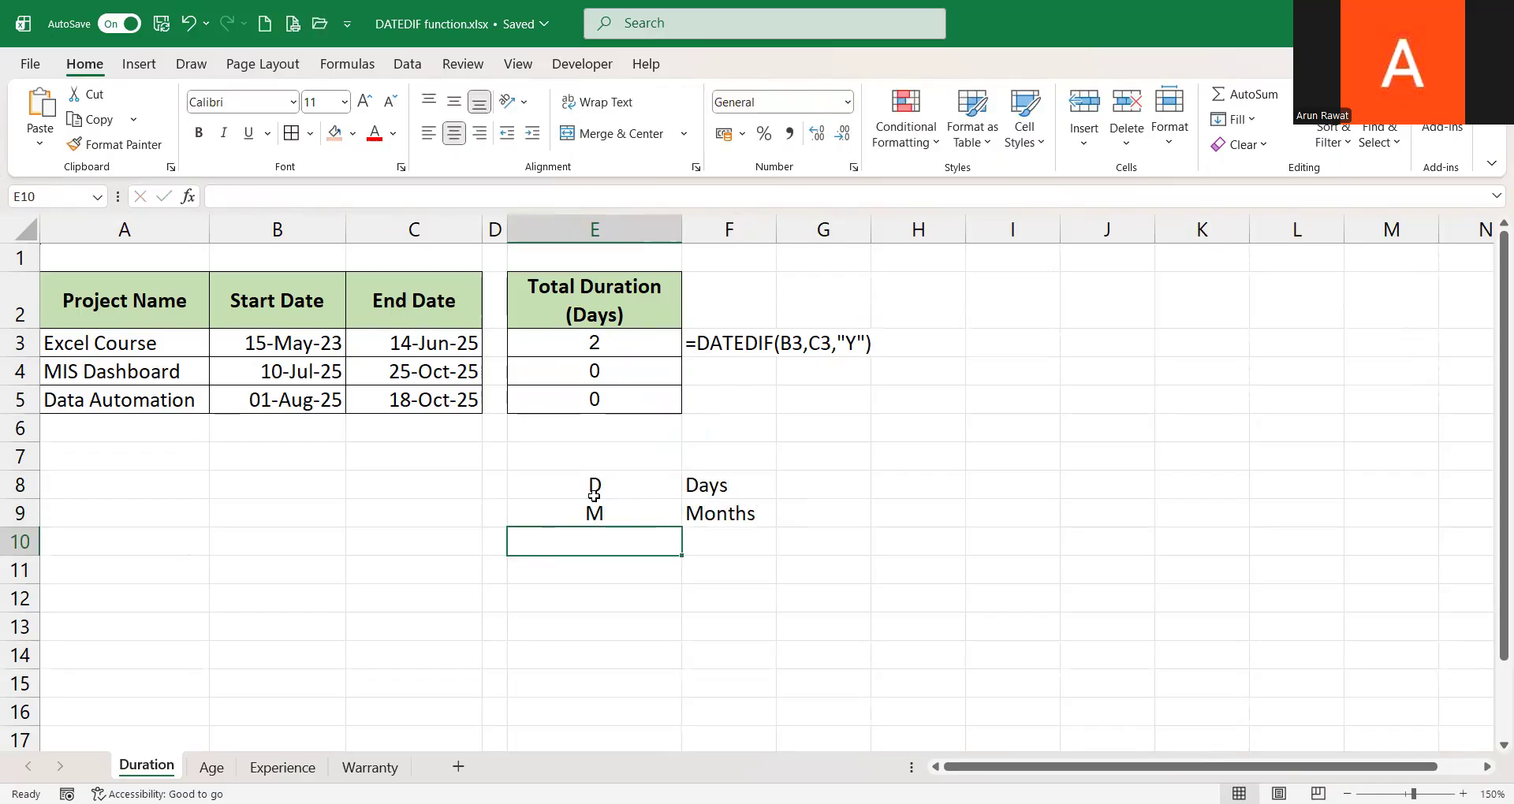
{"action": "type", "text": "Y"}
{"action": "key", "text": "Tab"}
{"action": "type", "text": "Yea"}
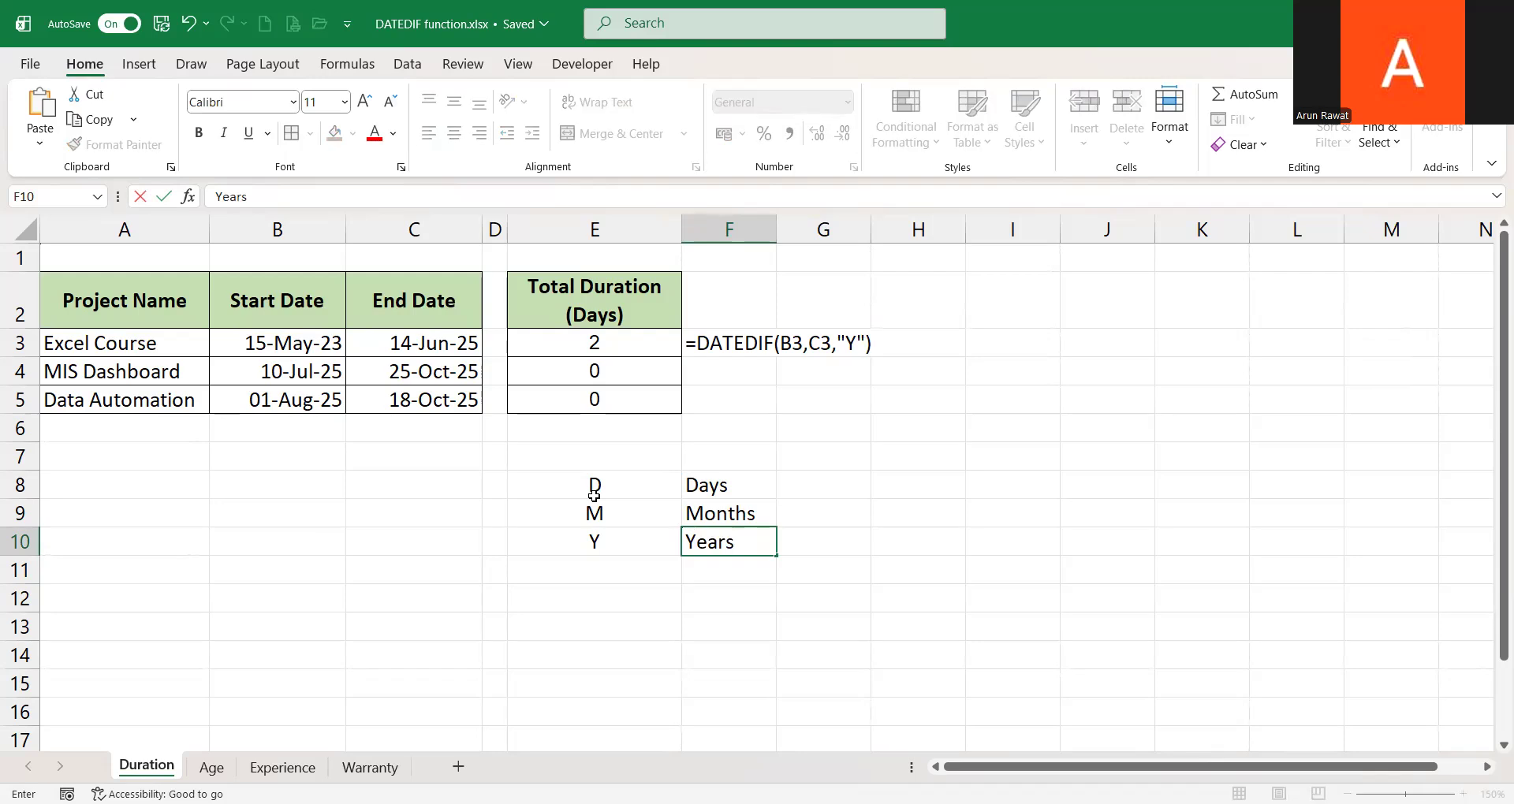
{"action": "type", "text": "rs"}
{"action": "key", "text": "Return"}
{"action": "left_click", "coordinate": [595, 495]}
{"action": "key", "text": "Right"}
{"action": "key", "text": "Left"}
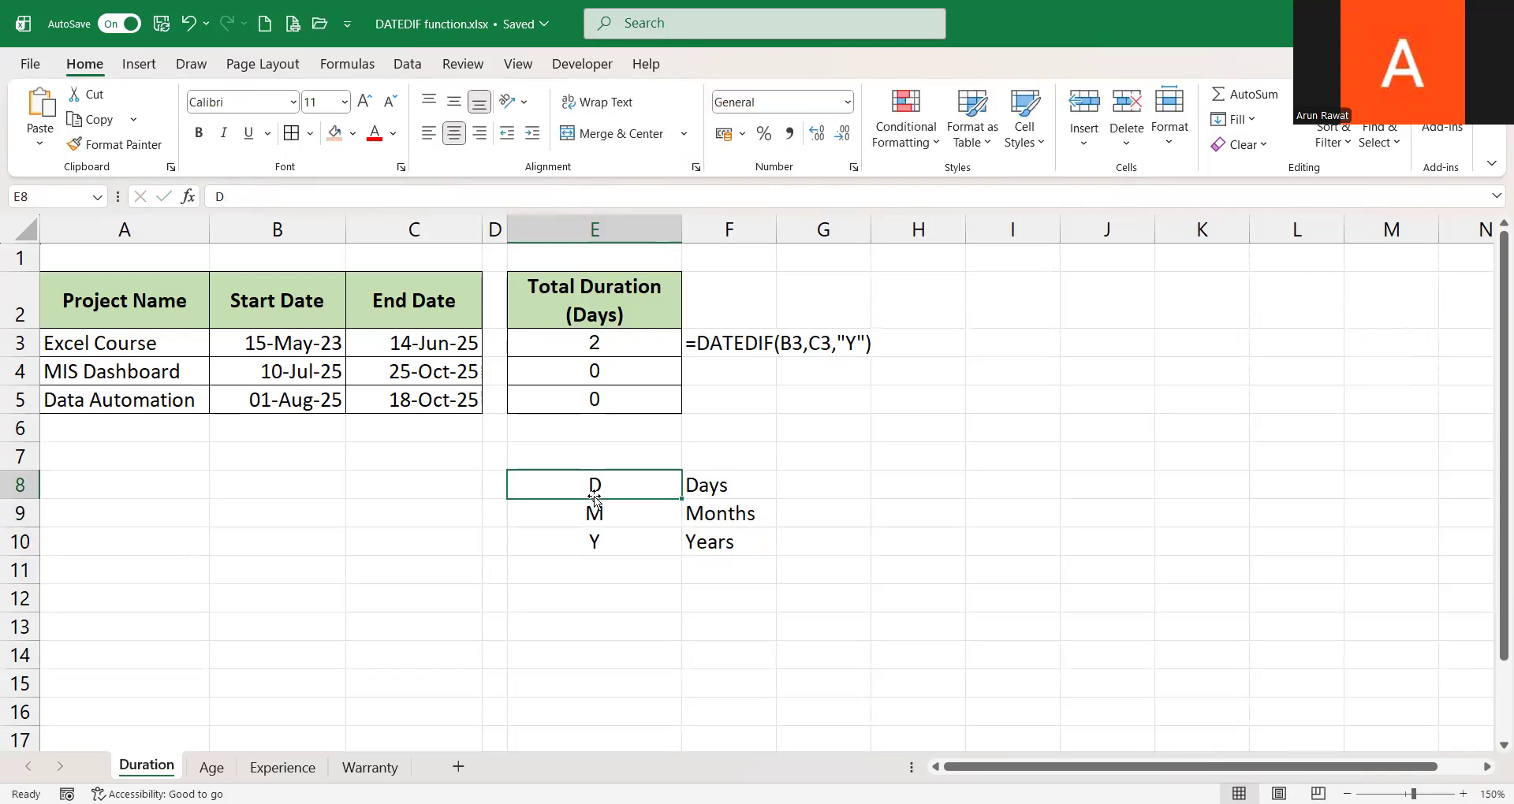
{"action": "key", "text": "shift+Down"}
{"action": "key", "text": "shift+Down"}
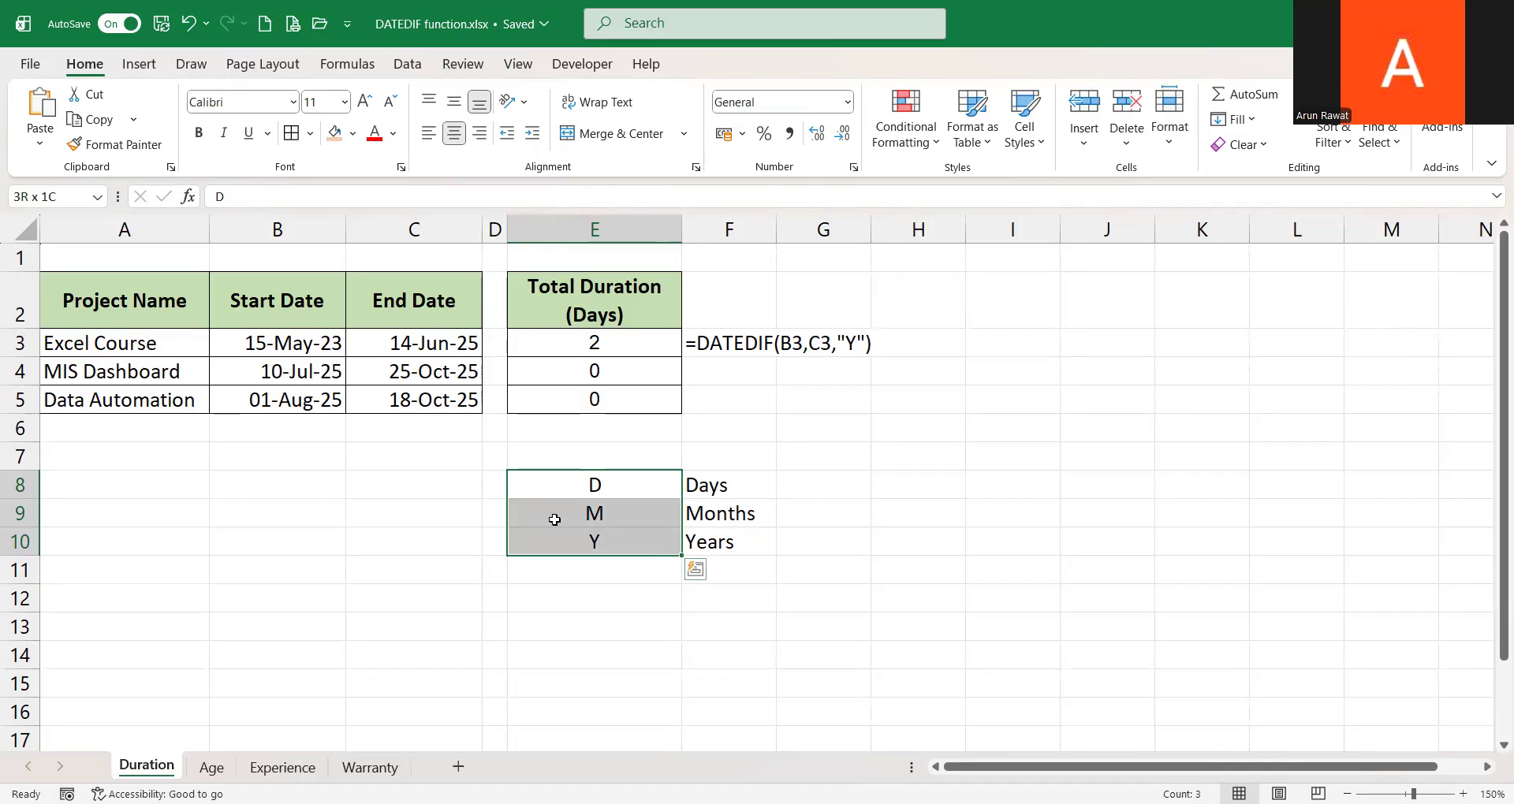
{"action": "left_click", "coordinate": [734, 517]}
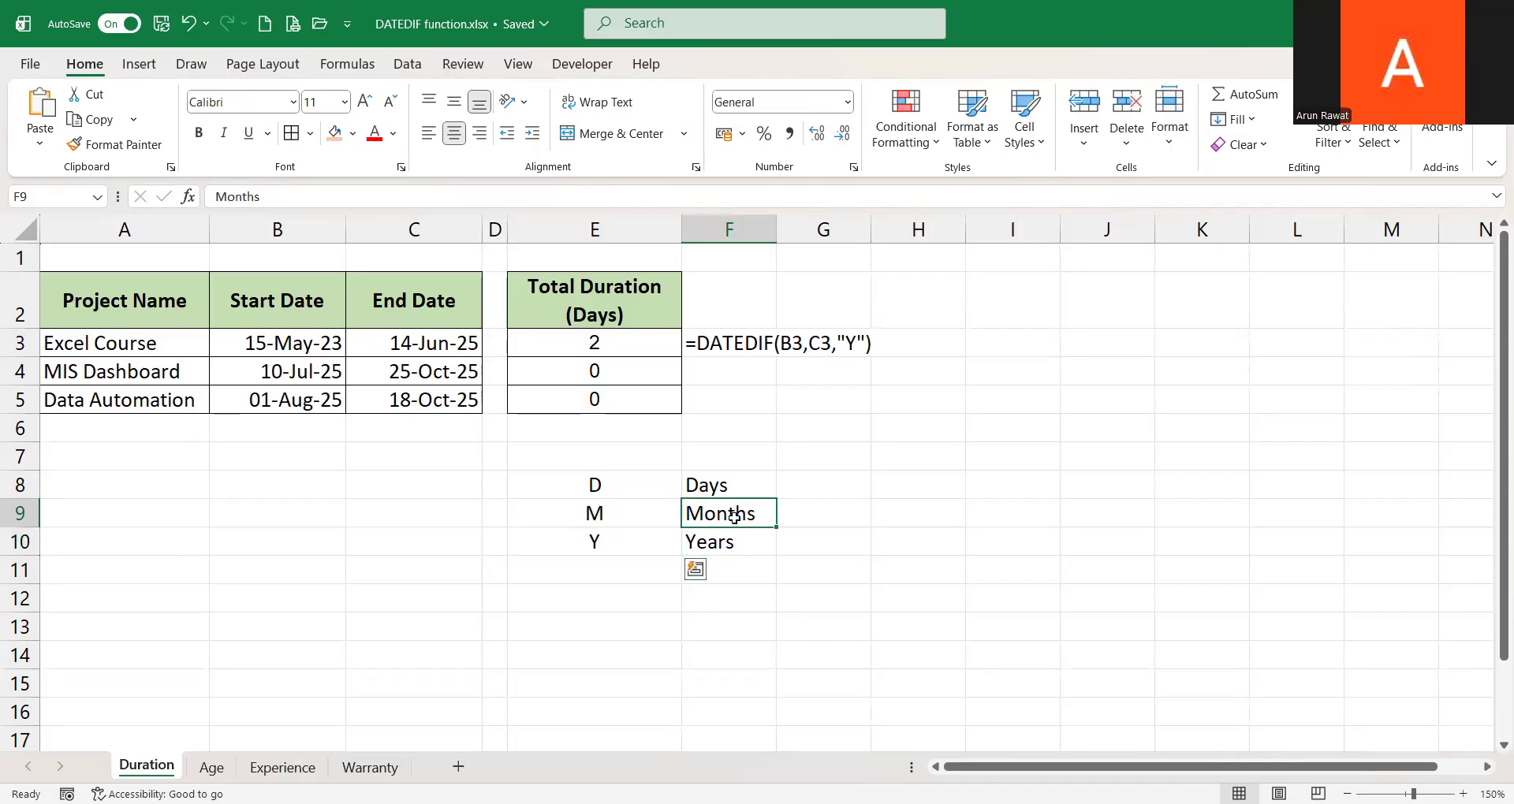
{"action": "left_click", "coordinate": [726, 540]}
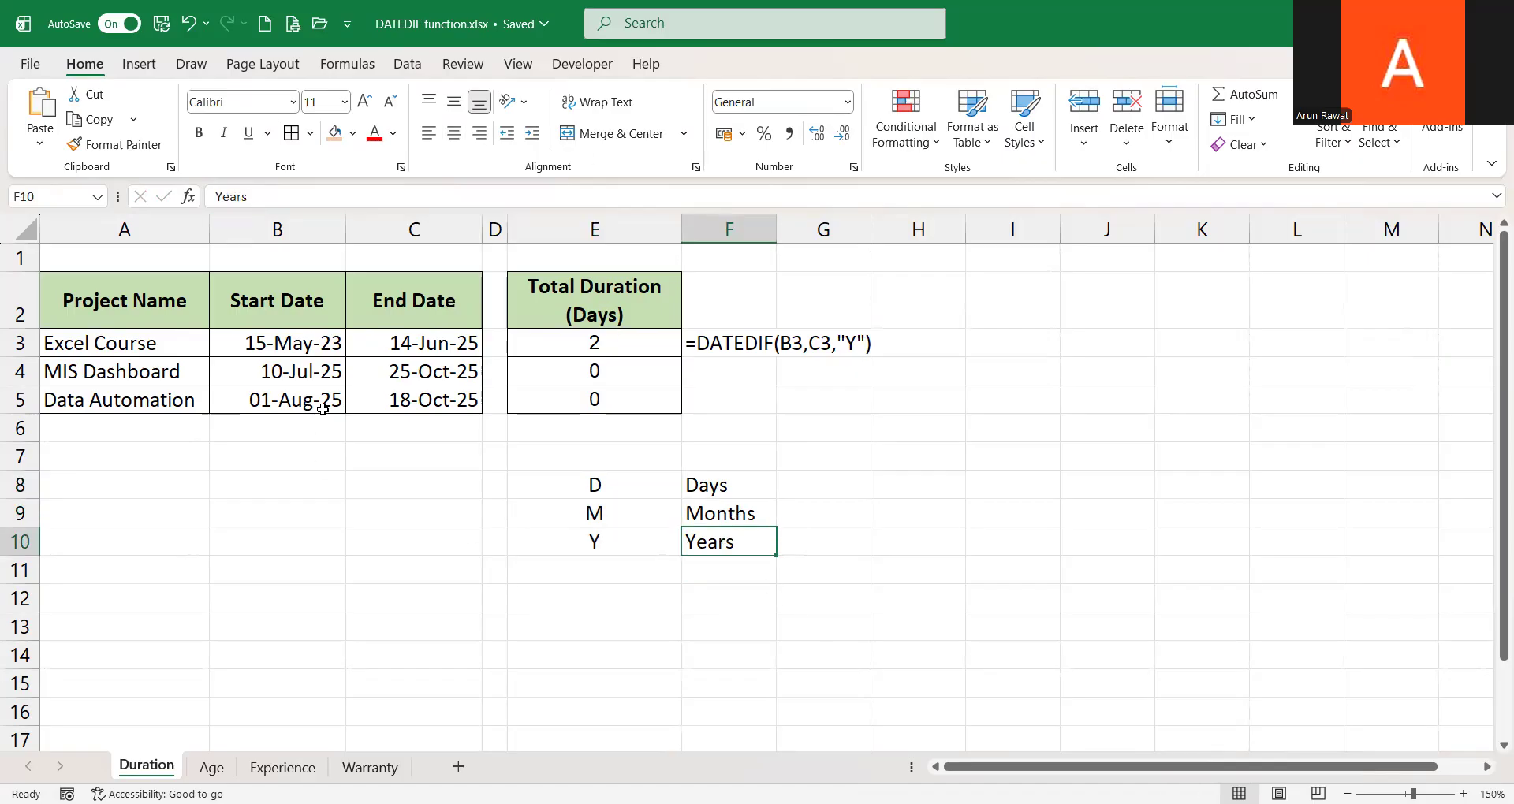
Open the Age sheet and examine its table and the DATEDIF formulas in the Years and Month columns
{"action": "left_click", "coordinate": [211, 767]}
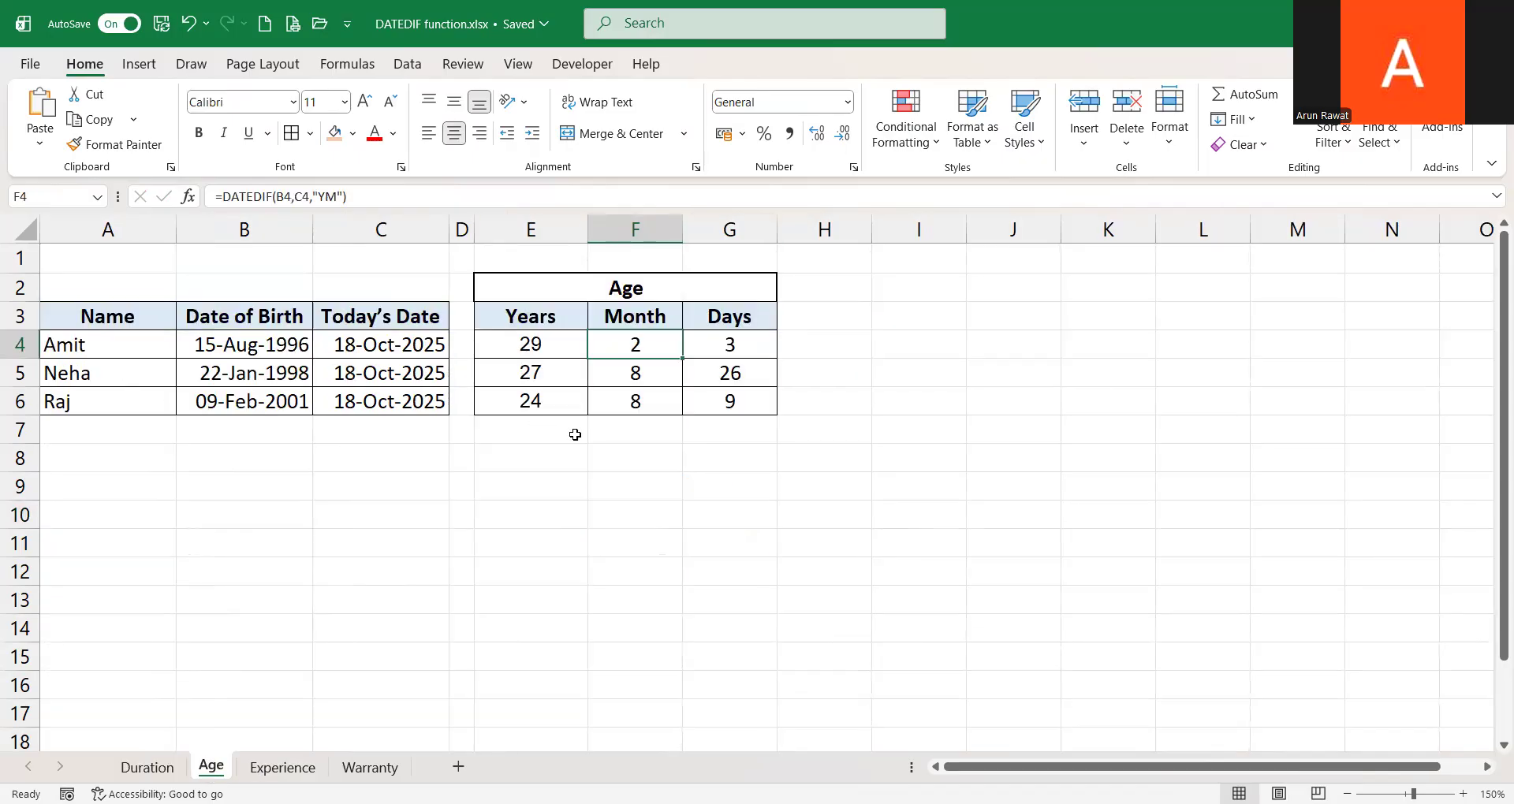
{"action": "left_click", "coordinate": [208, 440]}
{"action": "key", "text": "Up"}
{"action": "key", "text": "Up"}
{"action": "key", "text": "Up"}
{"action": "key", "text": "Up"}
{"action": "key", "text": "Left"}
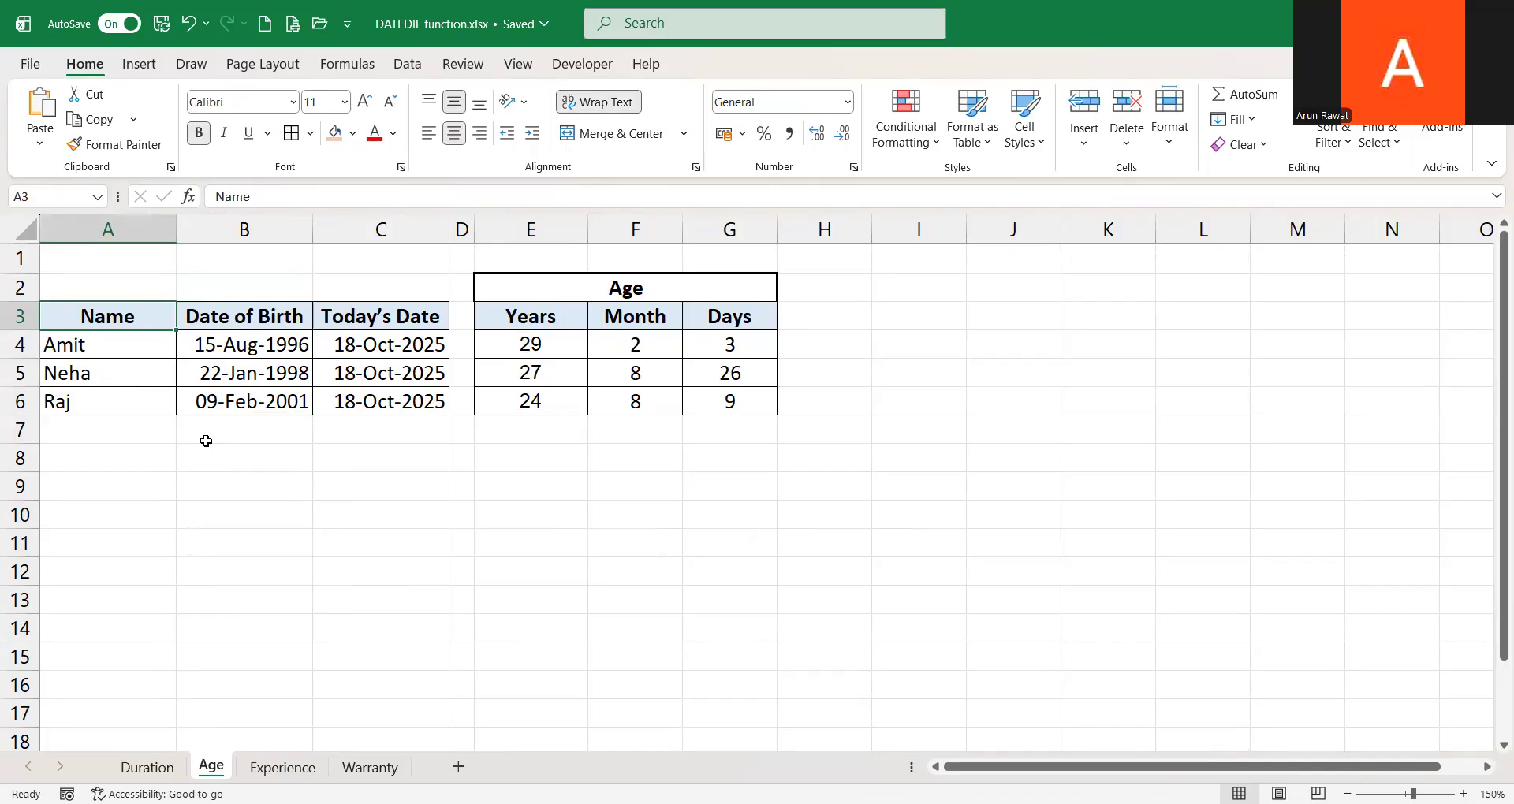
{"action": "key", "text": "Down"}
{"action": "key", "text": "ctrl+shift+Down"}
{"action": "key", "text": "Up"}
{"action": "key", "text": "Right"}
{"action": "key", "text": "Right"}
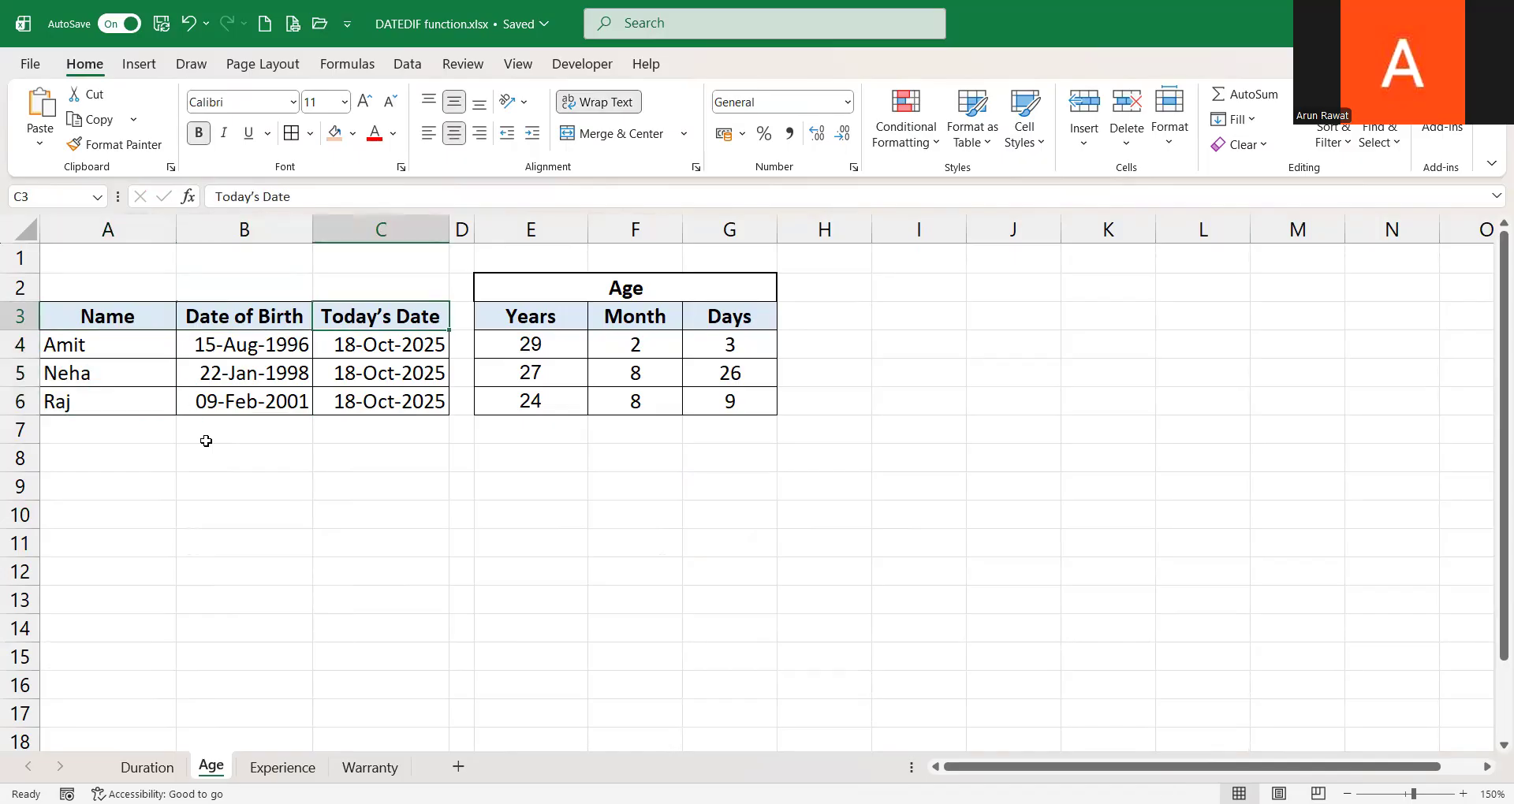
{"action": "key", "text": "ctrl+shift+Down"}
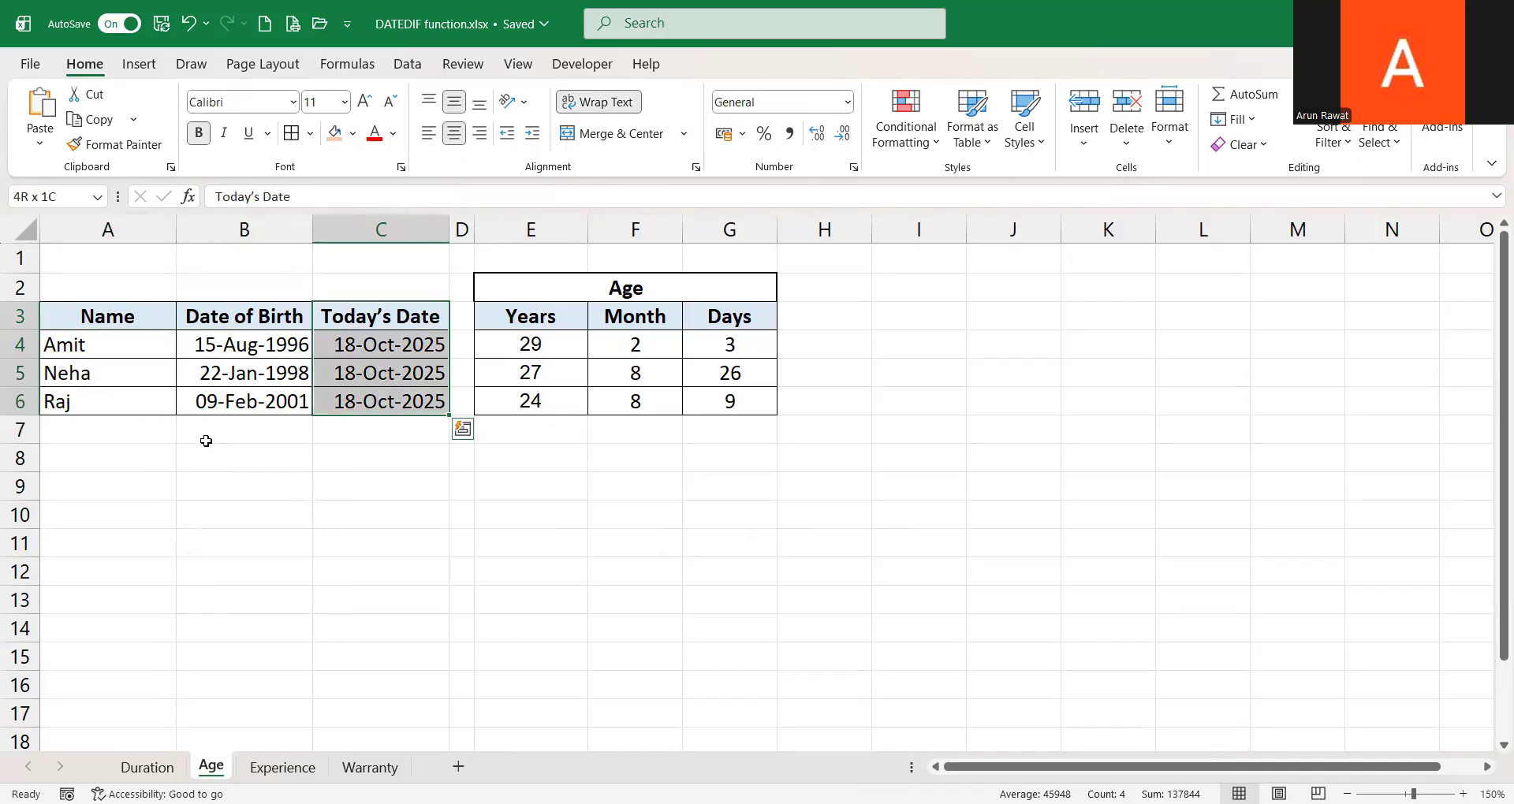
{"action": "key", "text": "Right"}
{"action": "key", "text": "Right"}
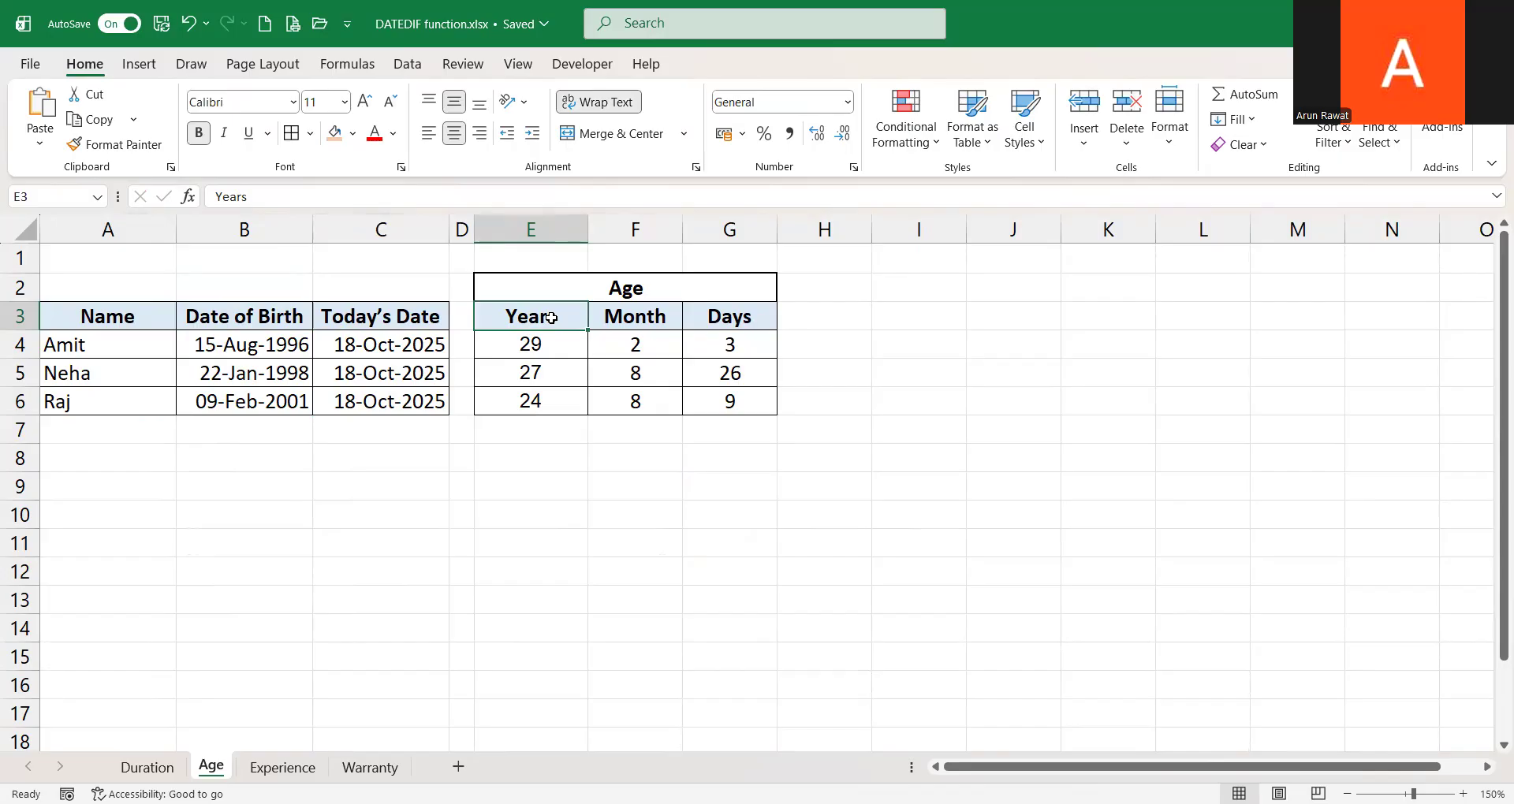
{"action": "key", "text": "shift+Right"}
{"action": "key", "text": "shift+Right"}
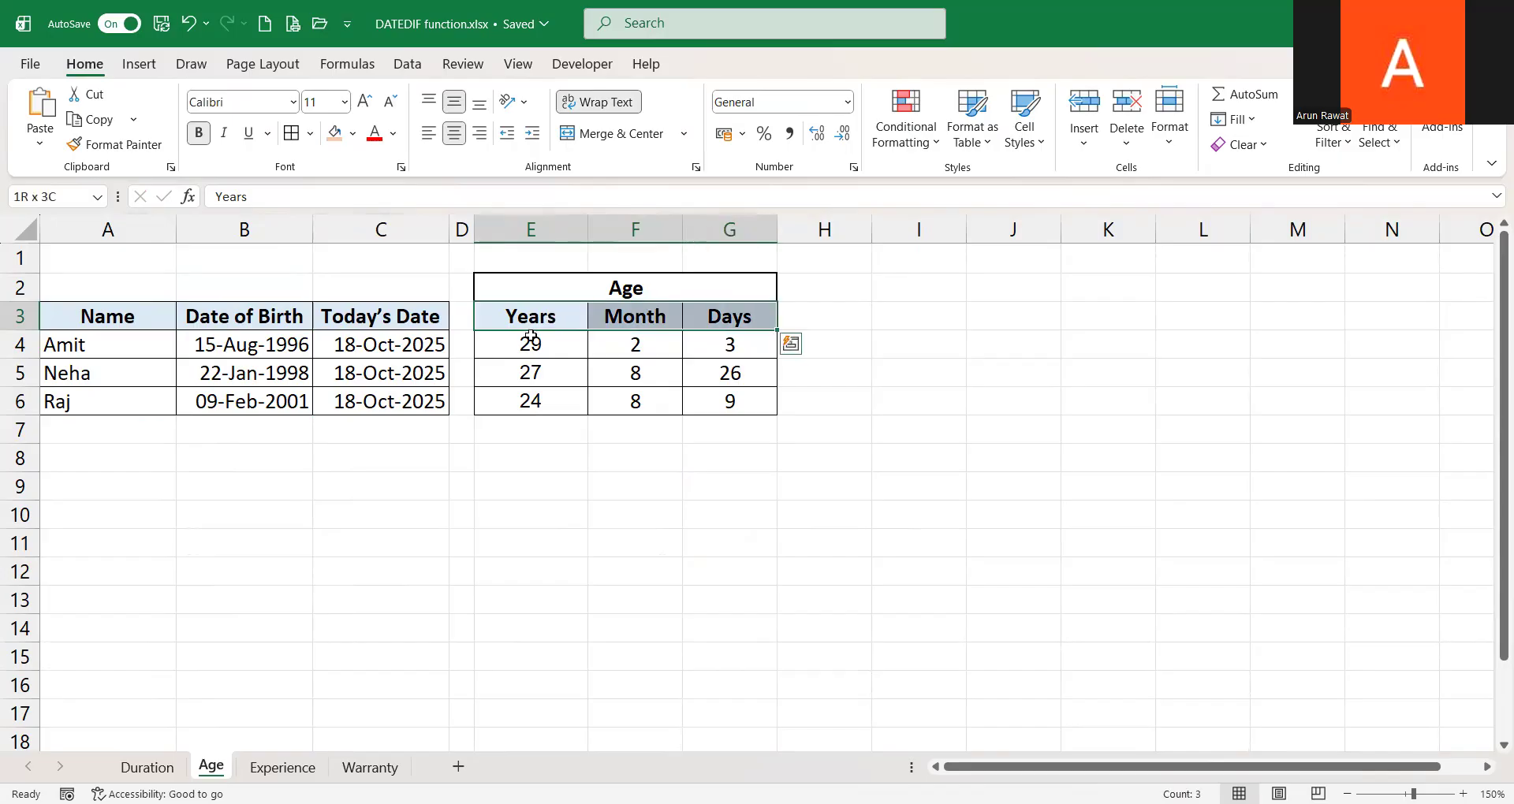
{"action": "left_click", "coordinate": [530, 344]}
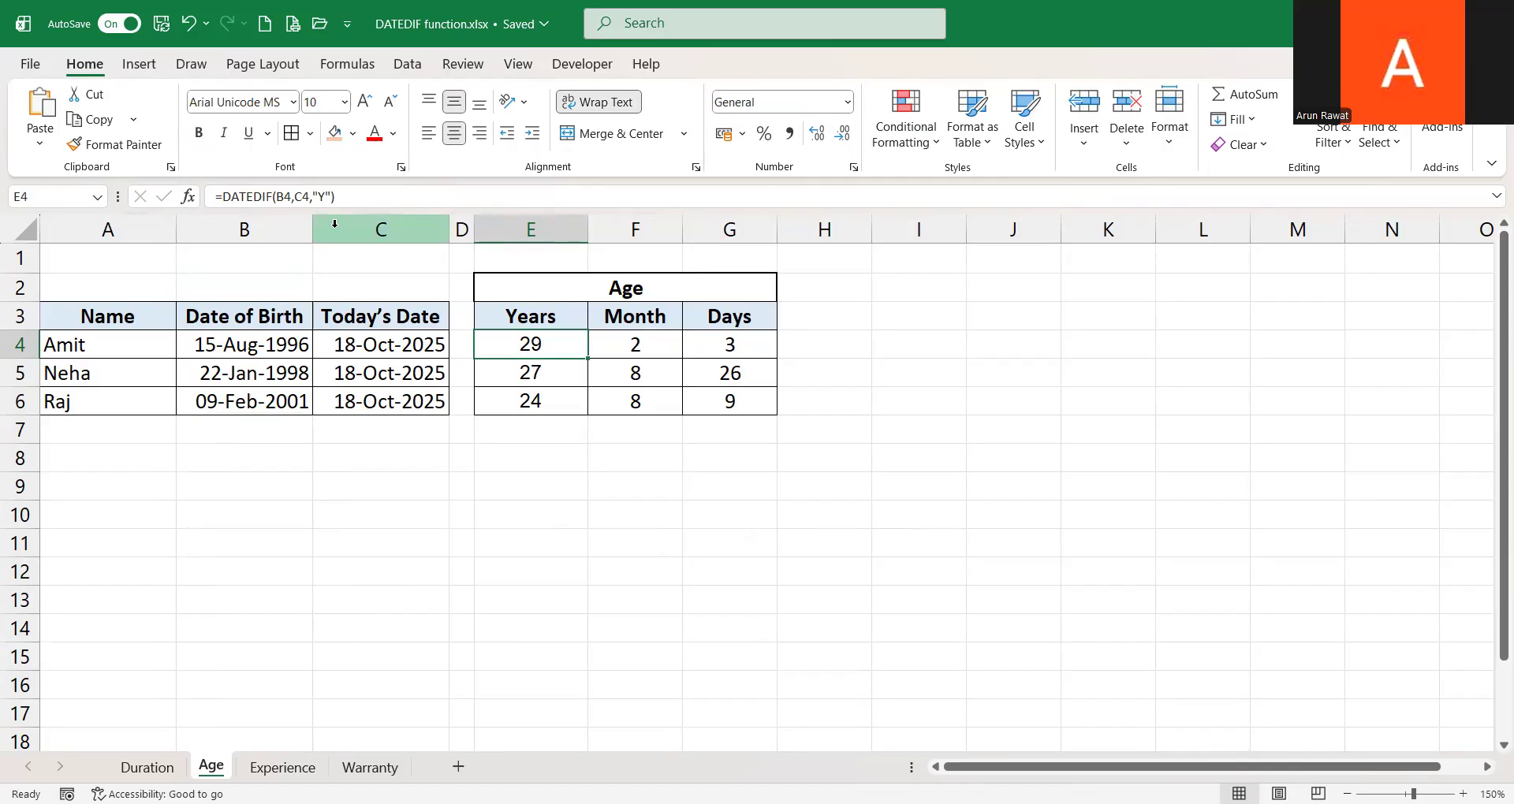
{"action": "left_click", "coordinate": [626, 342]}
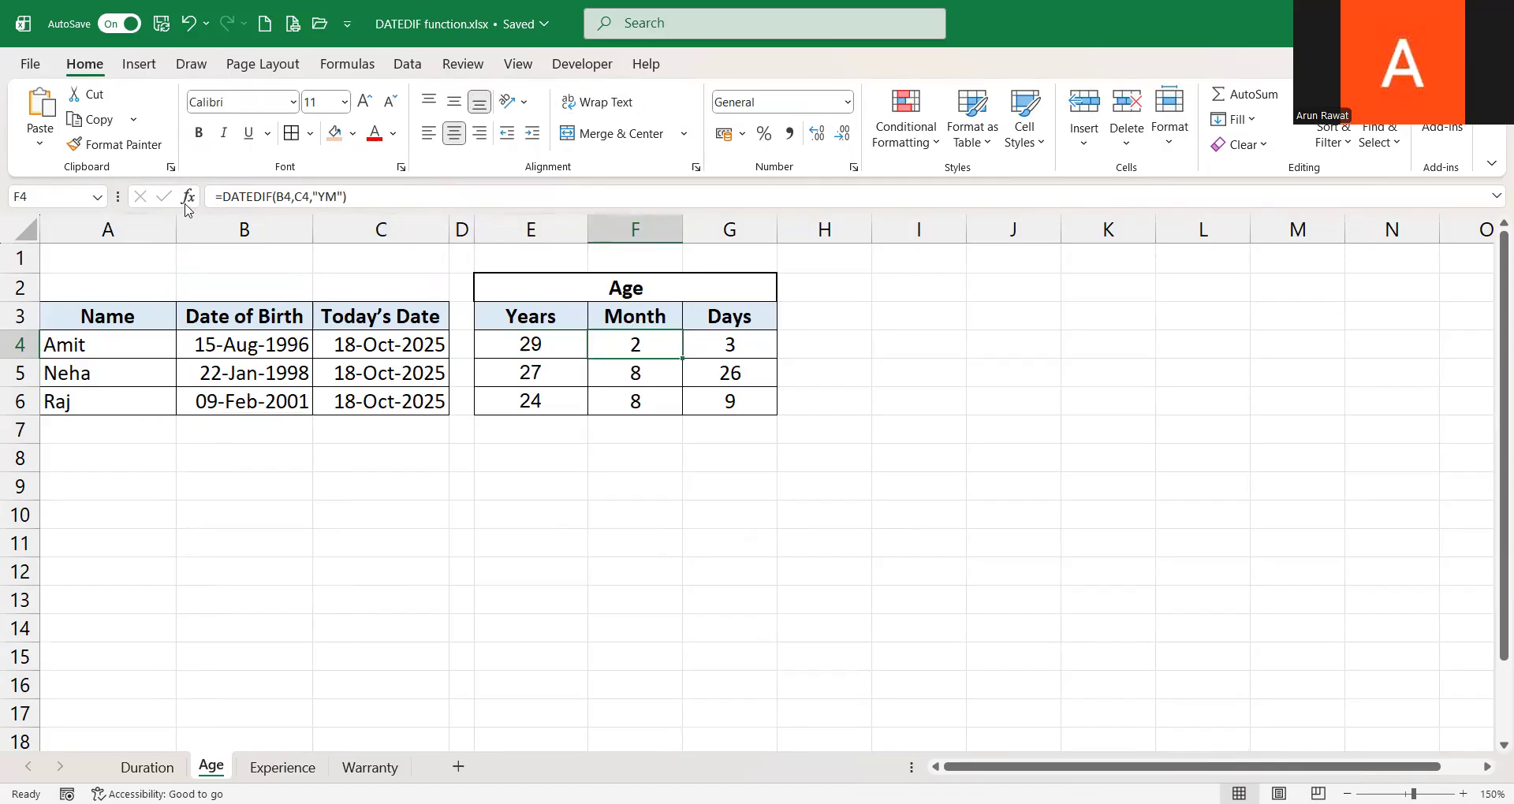
{"action": "key", "text": "Left"}
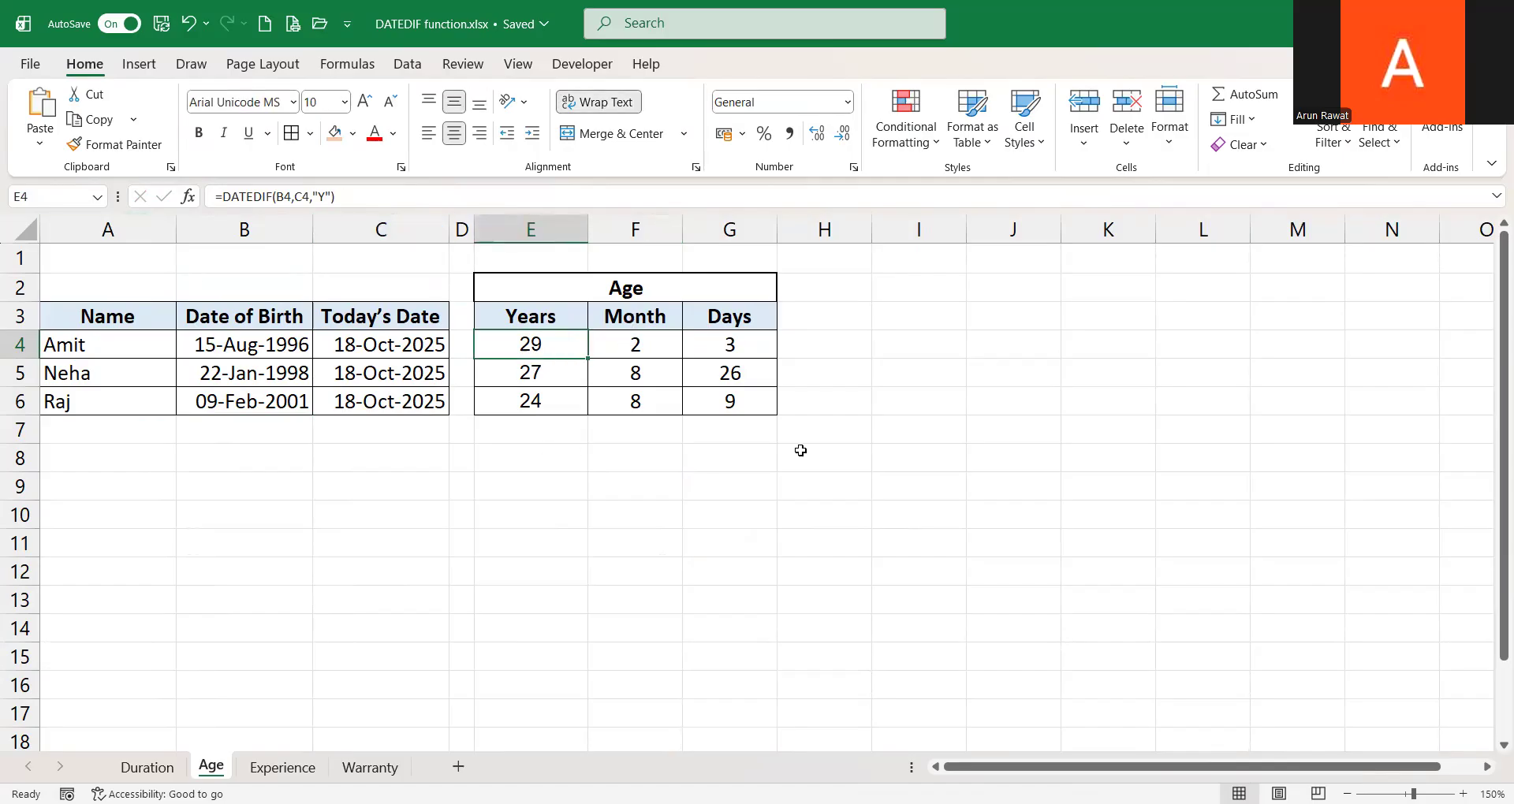
{"action": "key", "text": "Right"}
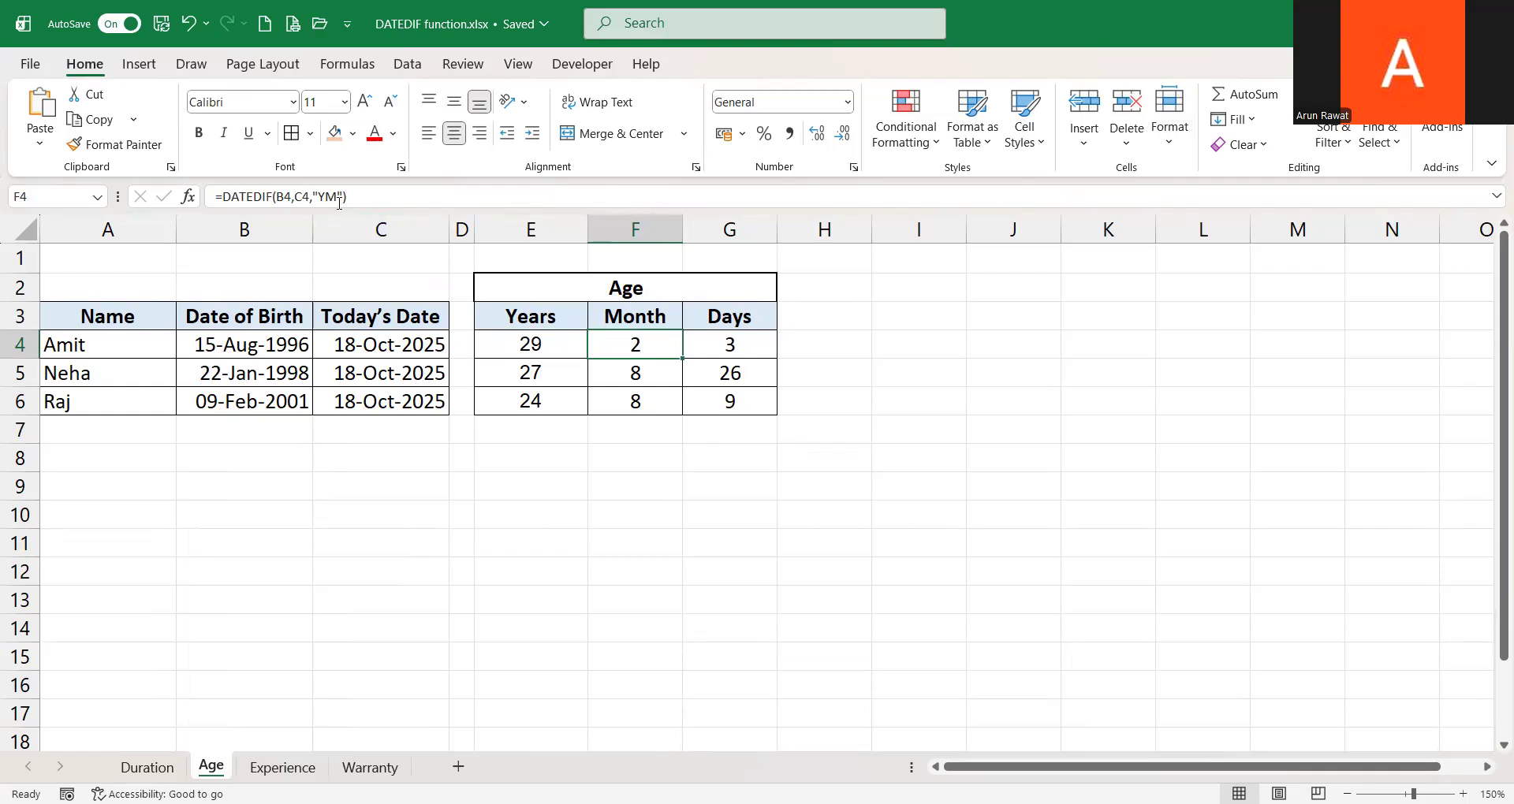
Change the unit in F4's DATEDIF formula from the month-remainder code to "M"
{"action": "left_click", "coordinate": [328, 199]}
{"action": "key", "text": "BackSpace"}
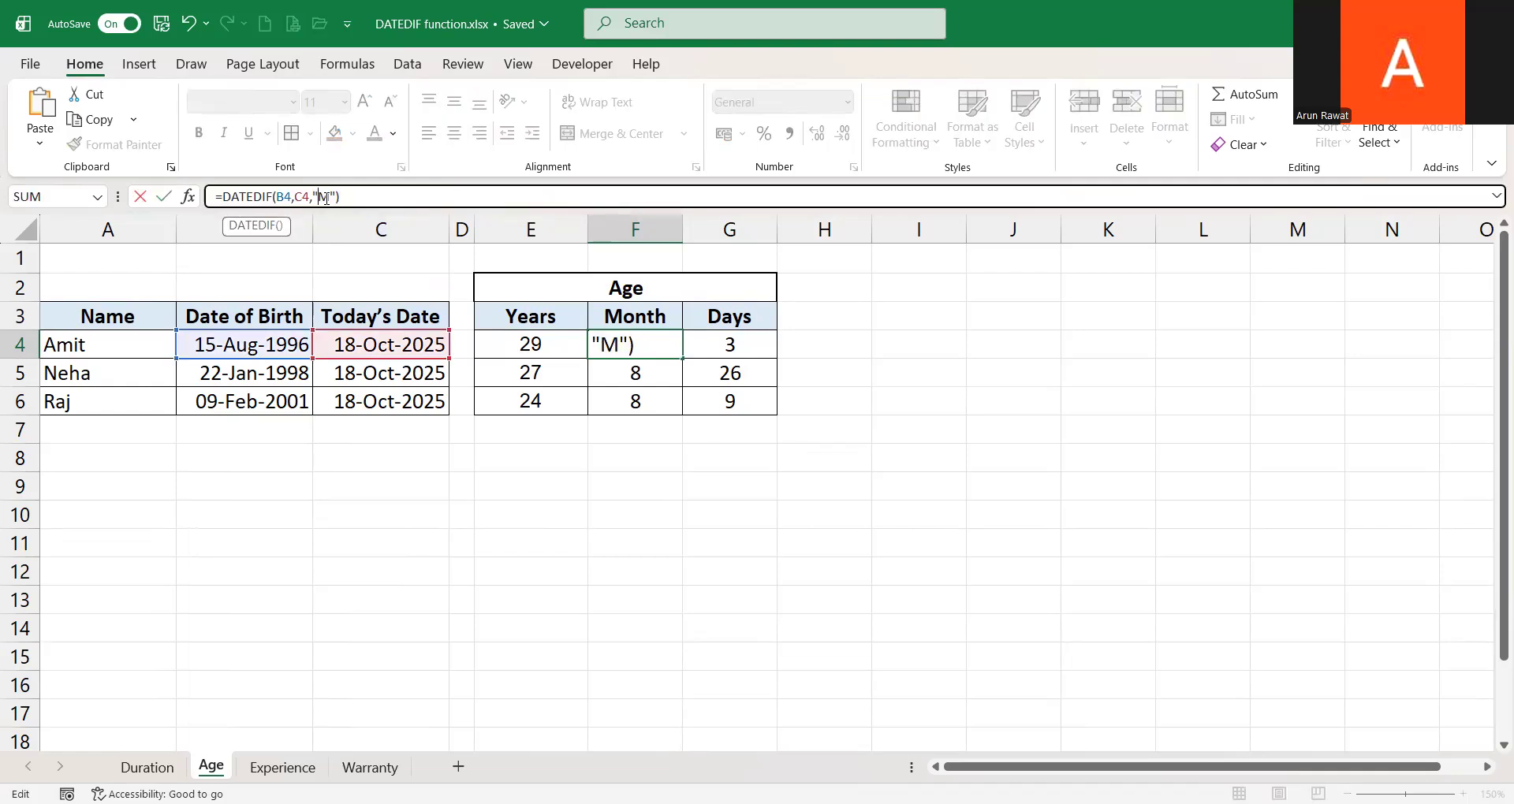
{"action": "key", "text": "ctrl+Return"}
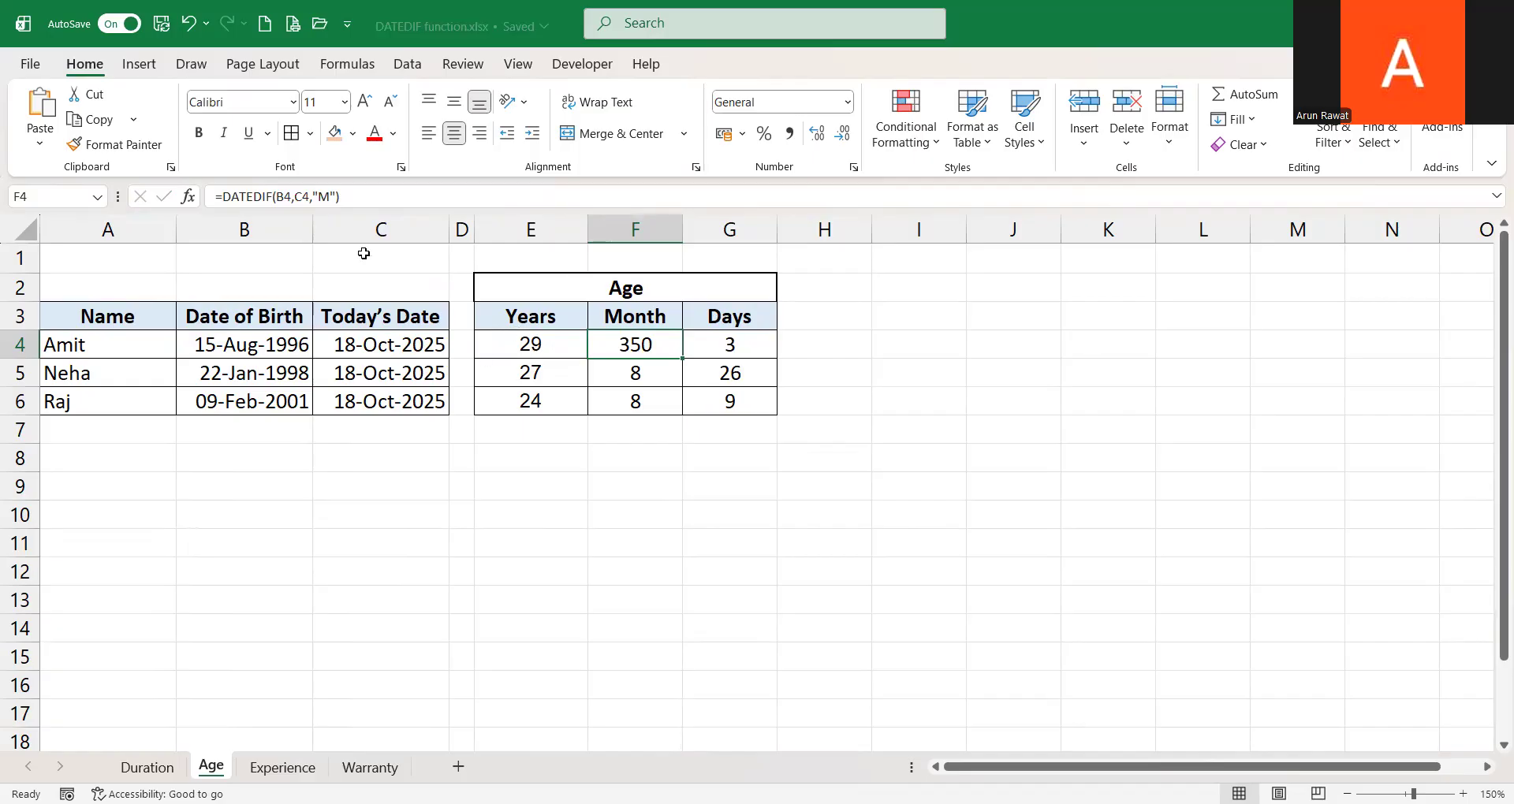
Restore the unit in F4's DATEDIF formula to "YM"
{"action": "left_click", "coordinate": [318, 196]}
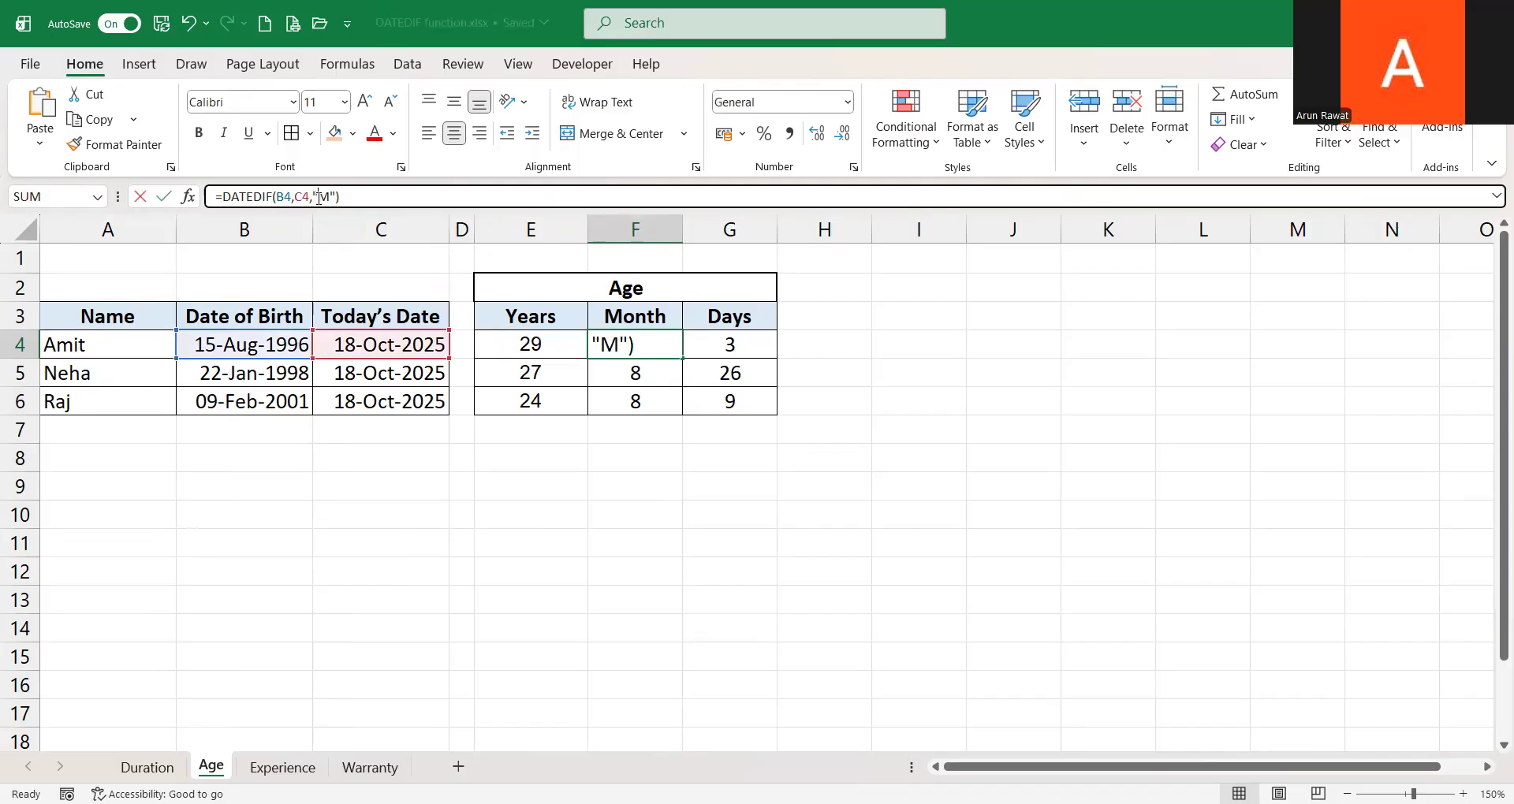
{"action": "type", "text": "Y"}
{"action": "key", "text": "ctrl+Return"}
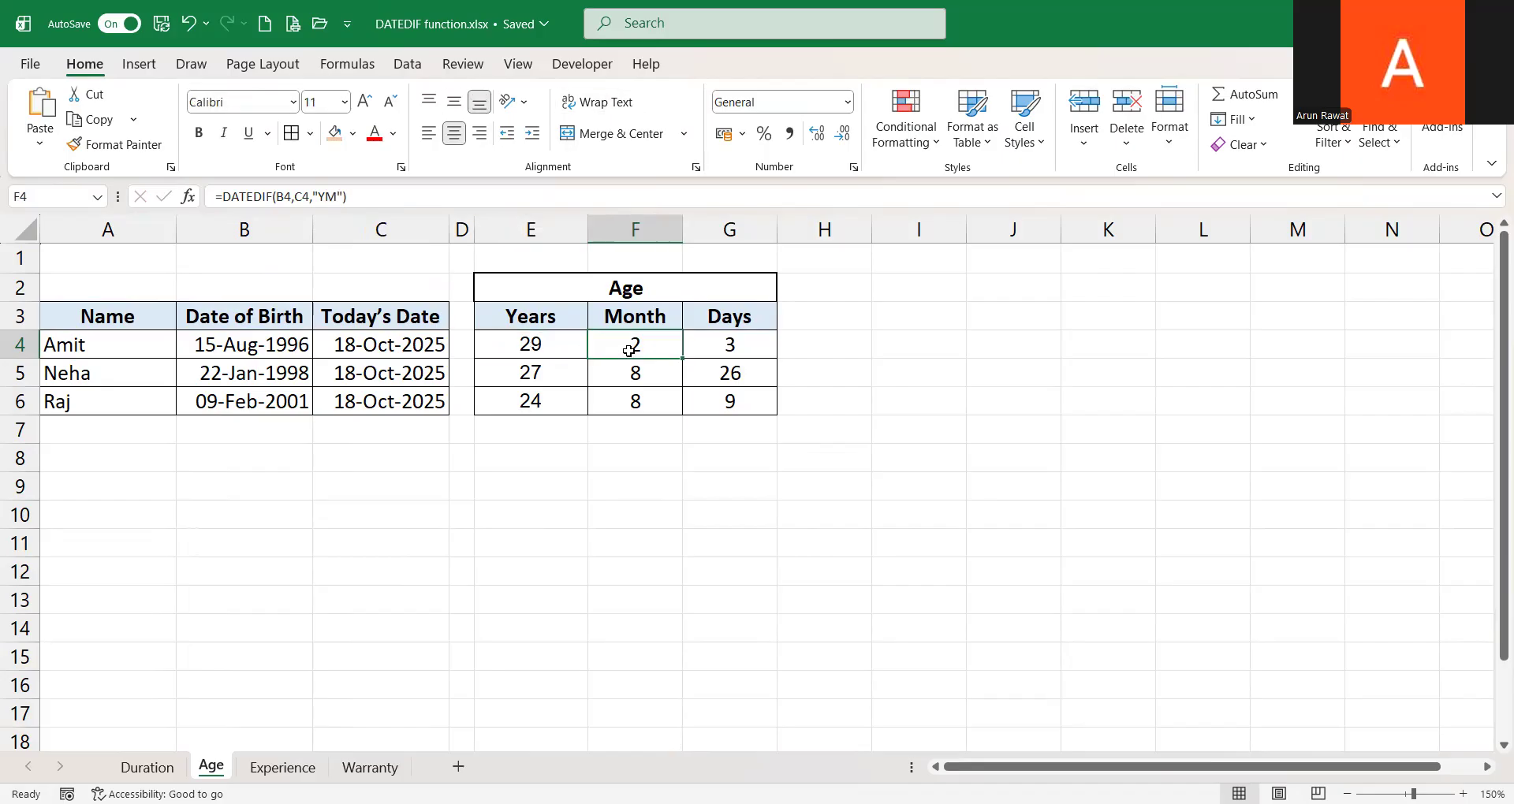
Examine the DATEDIF units used in the Days, Years and Month formulas of row 4
{"action": "left_click", "coordinate": [725, 350]}
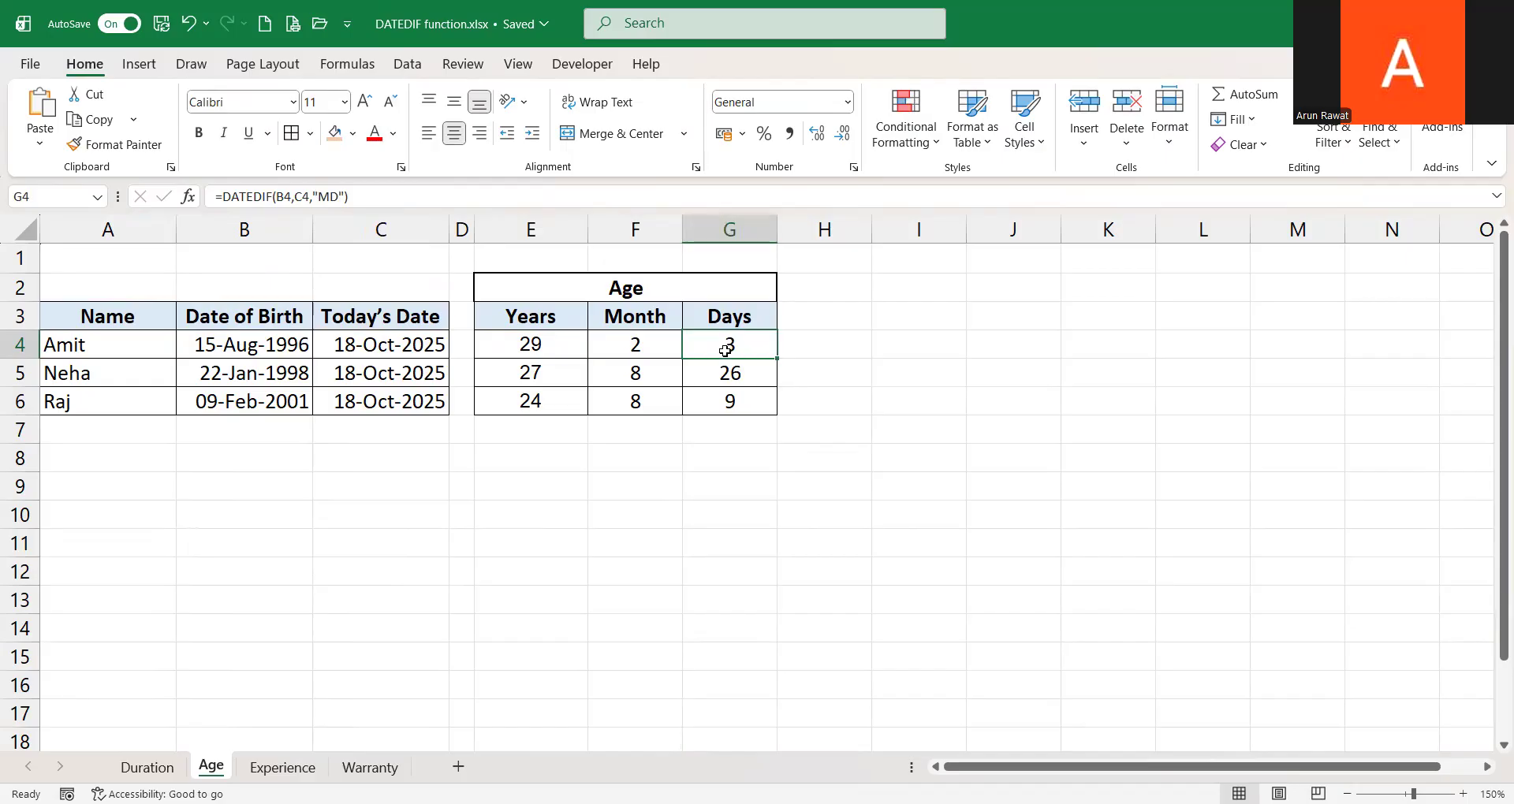
{"action": "left_click", "coordinate": [318, 199]}
{"action": "left_click_drag", "start_coordinate": [318, 199], "coordinate": [339, 199]}
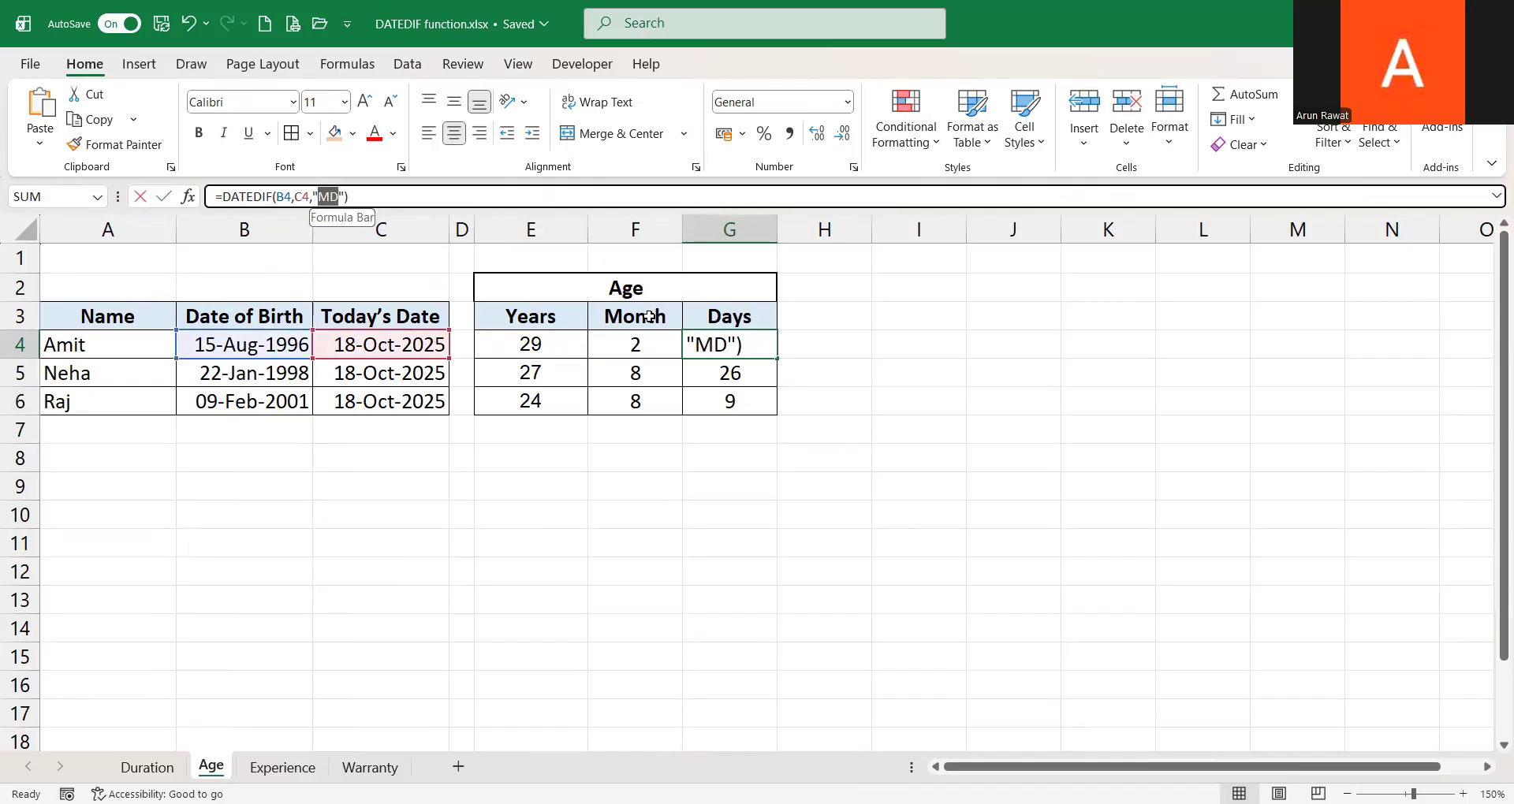
{"action": "key", "text": "Escape"}
{"action": "left_click", "coordinate": [544, 341]}
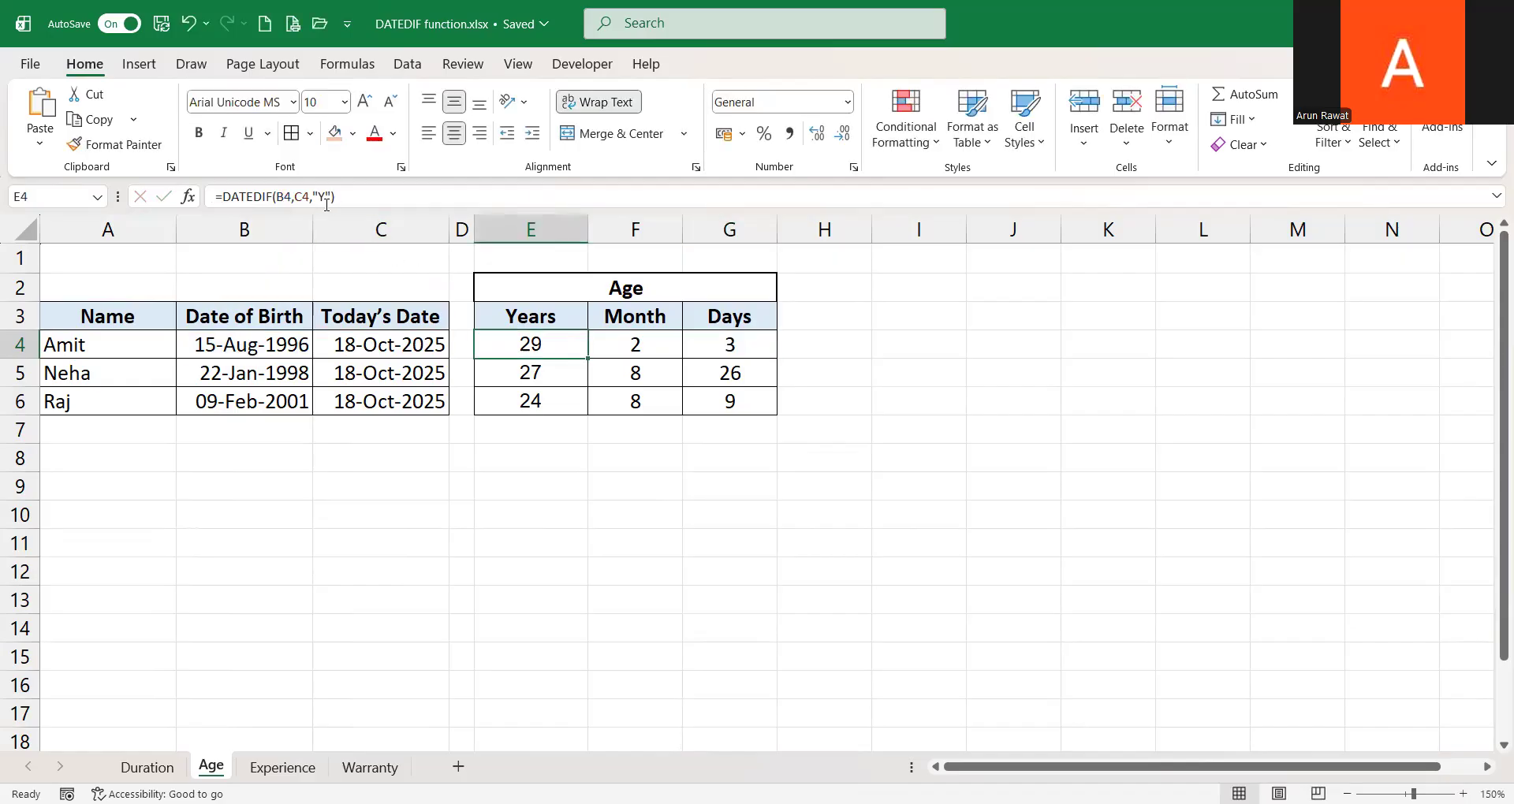
{"action": "left_click", "coordinate": [658, 345]}
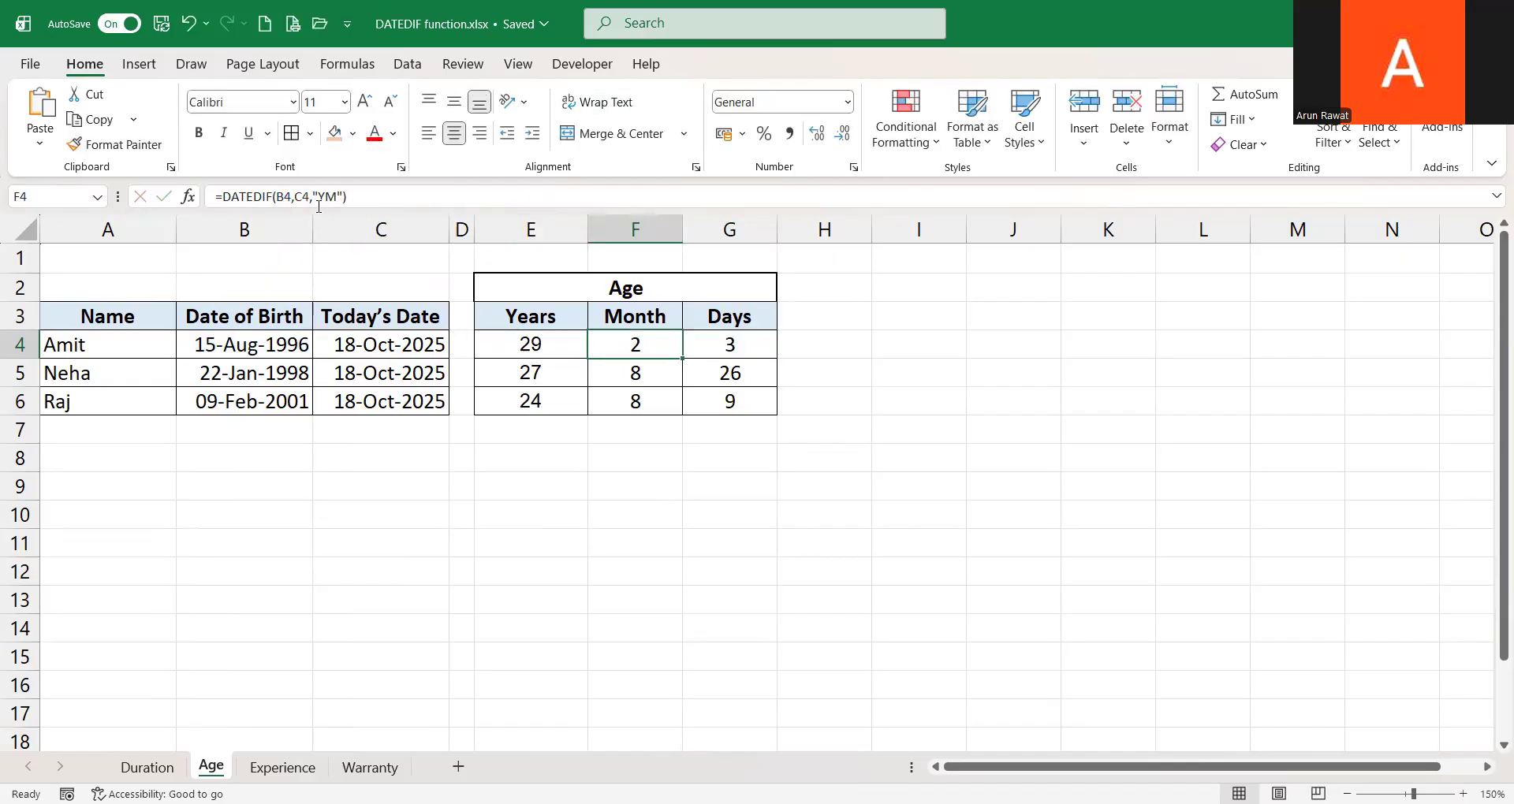
{"action": "left_click", "coordinate": [717, 349]}
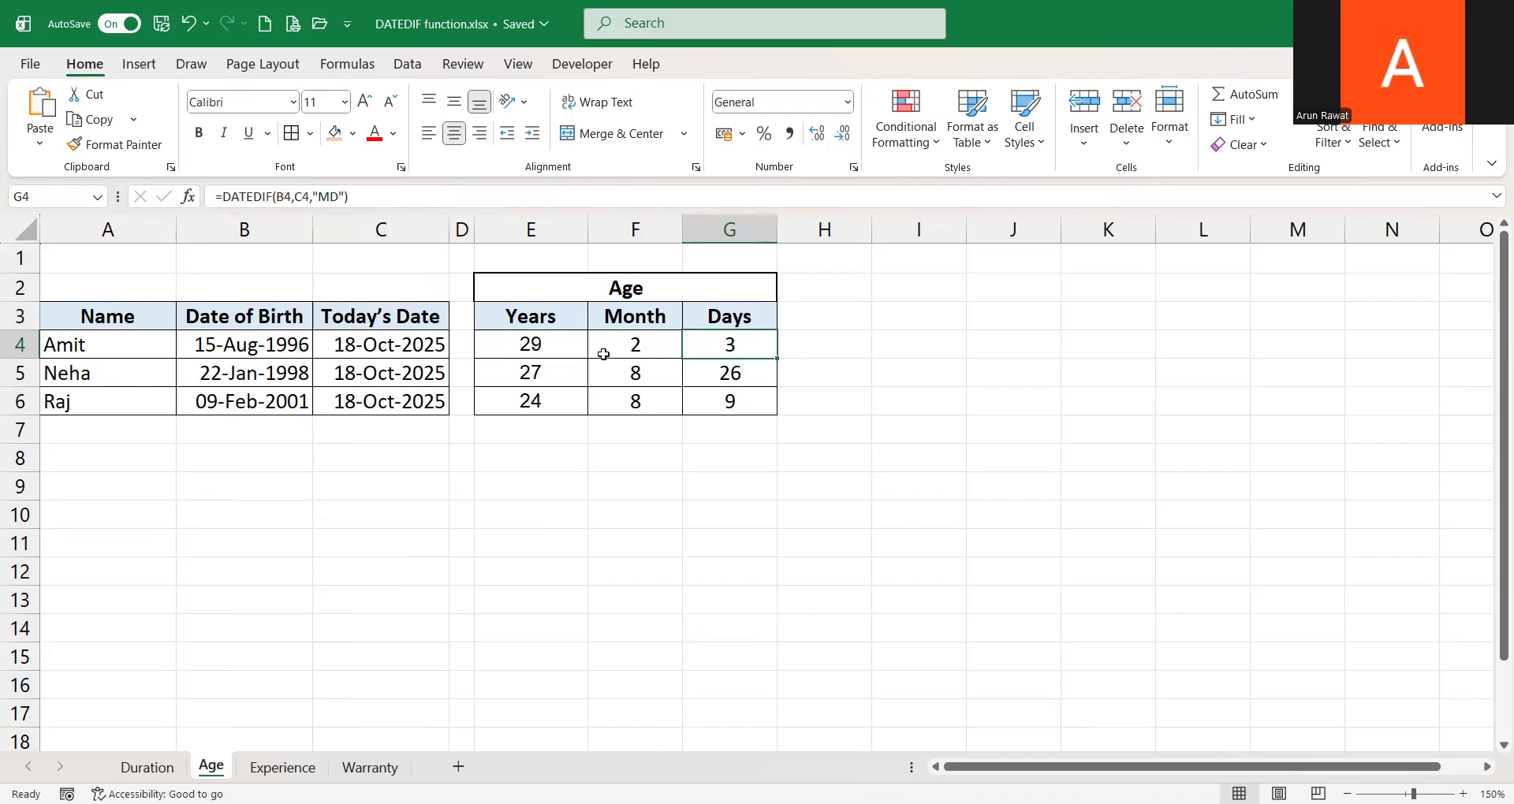
Enter the unit codes Y, YM and MD in E8, F8 and G8 under the matching Age columns
{"action": "left_click", "coordinate": [533, 465]}
{"action": "type", "text": "Y"}
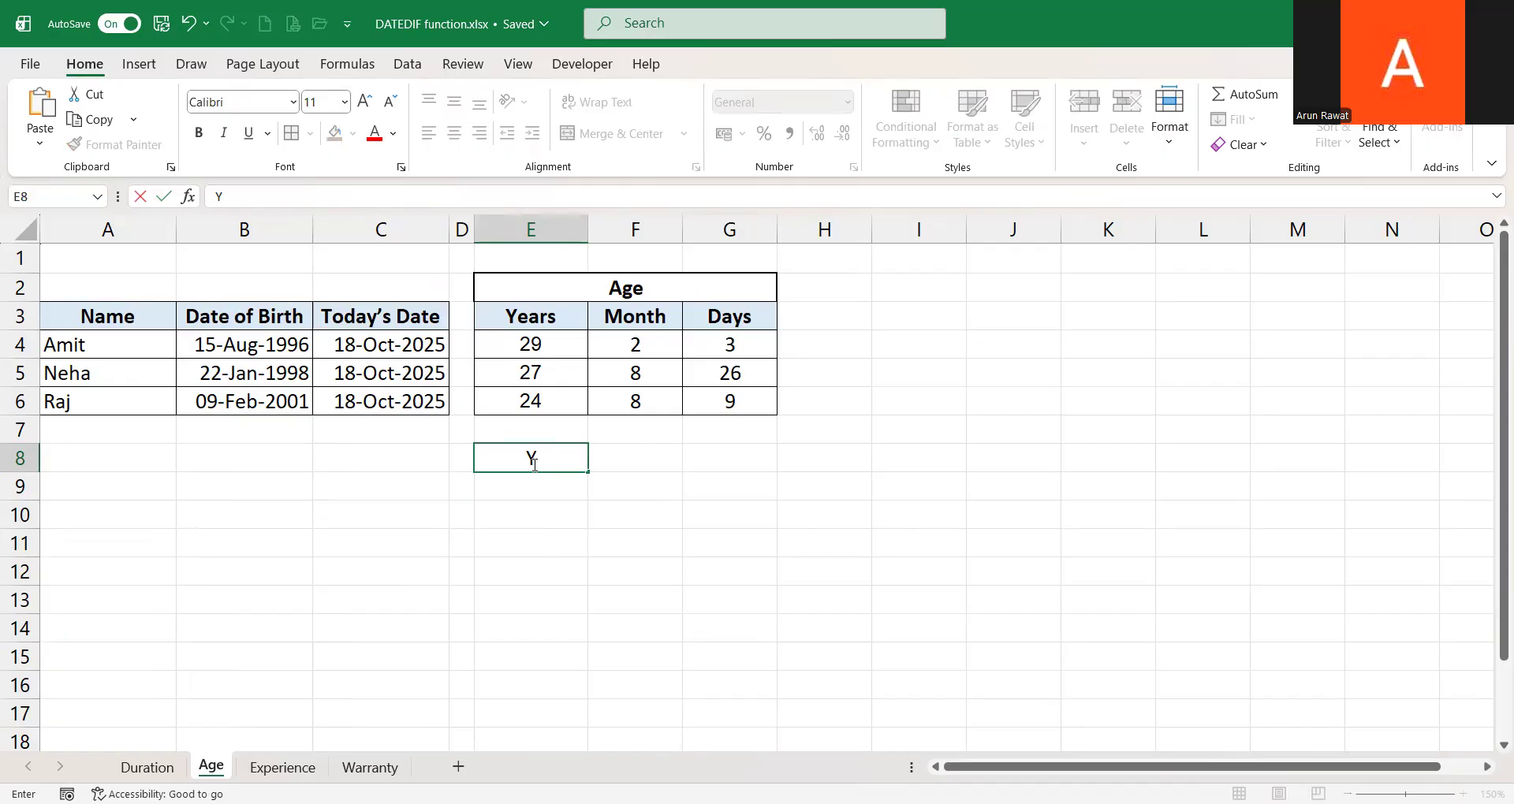
{"action": "key", "text": "Tab"}
{"action": "type", "text": "YM"}
{"action": "key", "text": "Tab"}
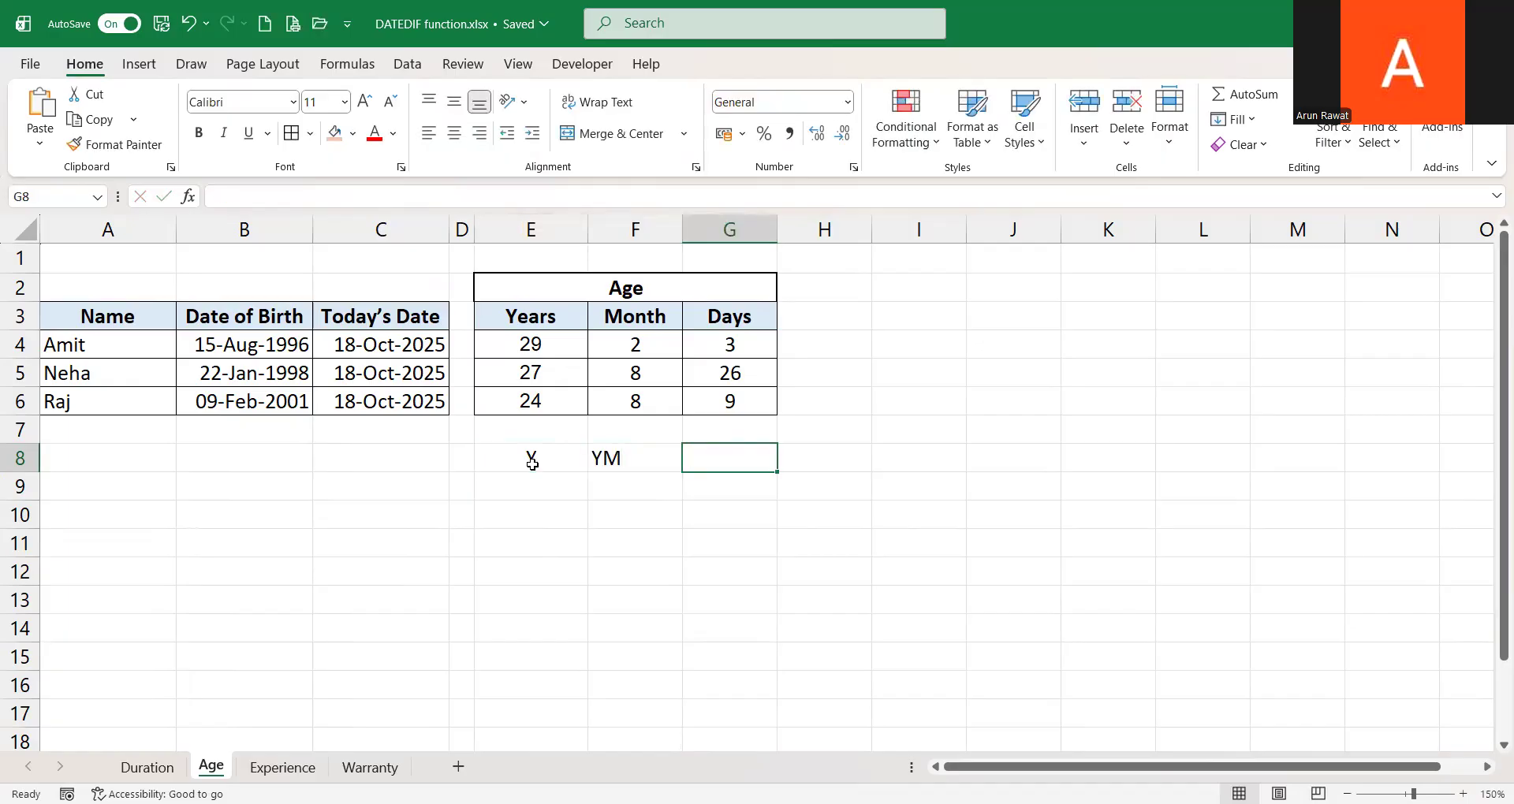
{"action": "type", "text": "MD"}
{"action": "key", "text": "Return"}
Center-align the unit codes in E8:G8
{"action": "left_click", "coordinate": [533, 465]}
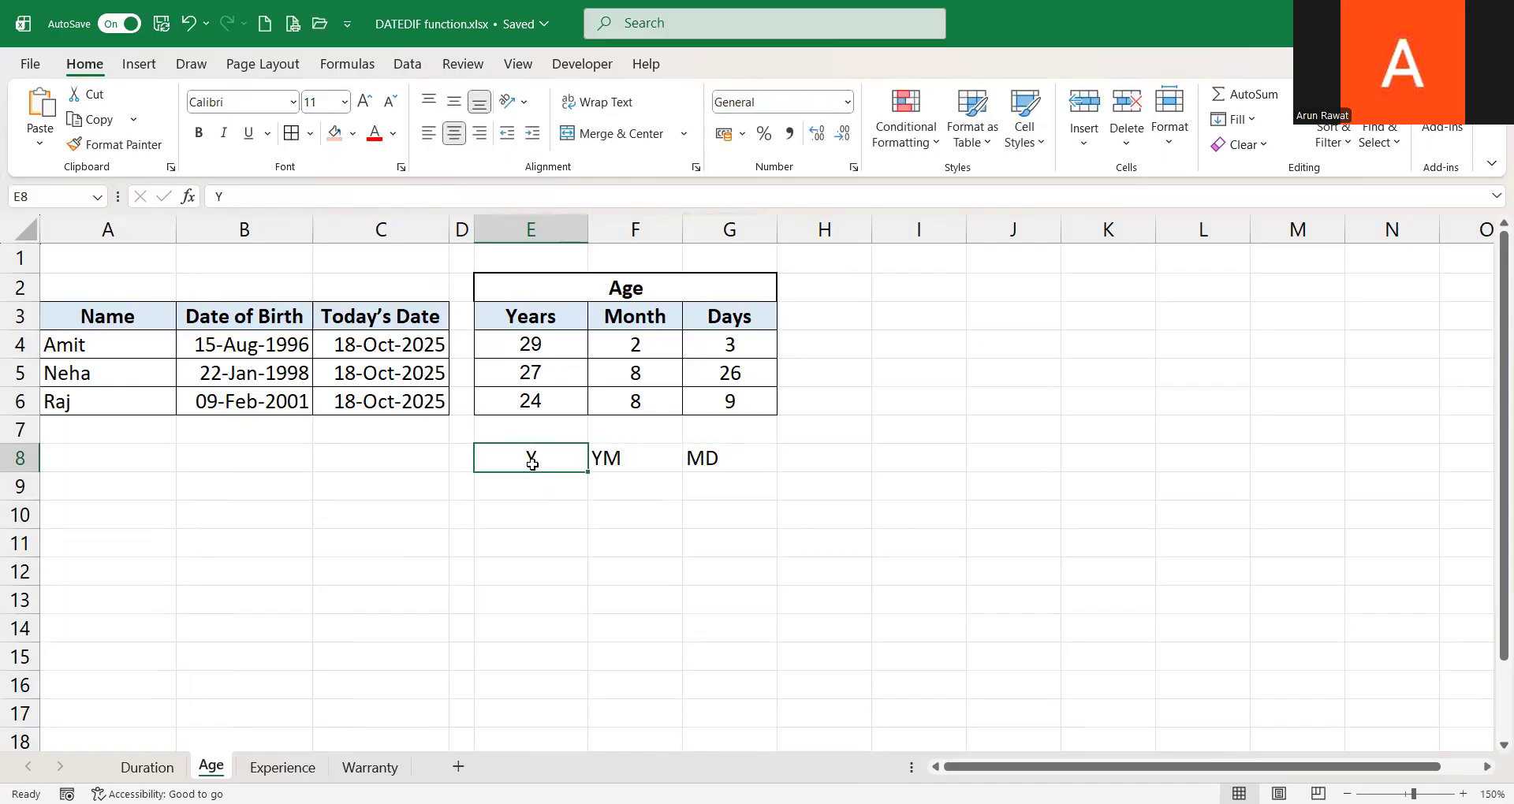
{"action": "key", "text": "shift+Right"}
{"action": "key", "text": "shift+Right"}
{"action": "key", "text": "alt"}
{"action": "key", "text": "h"}
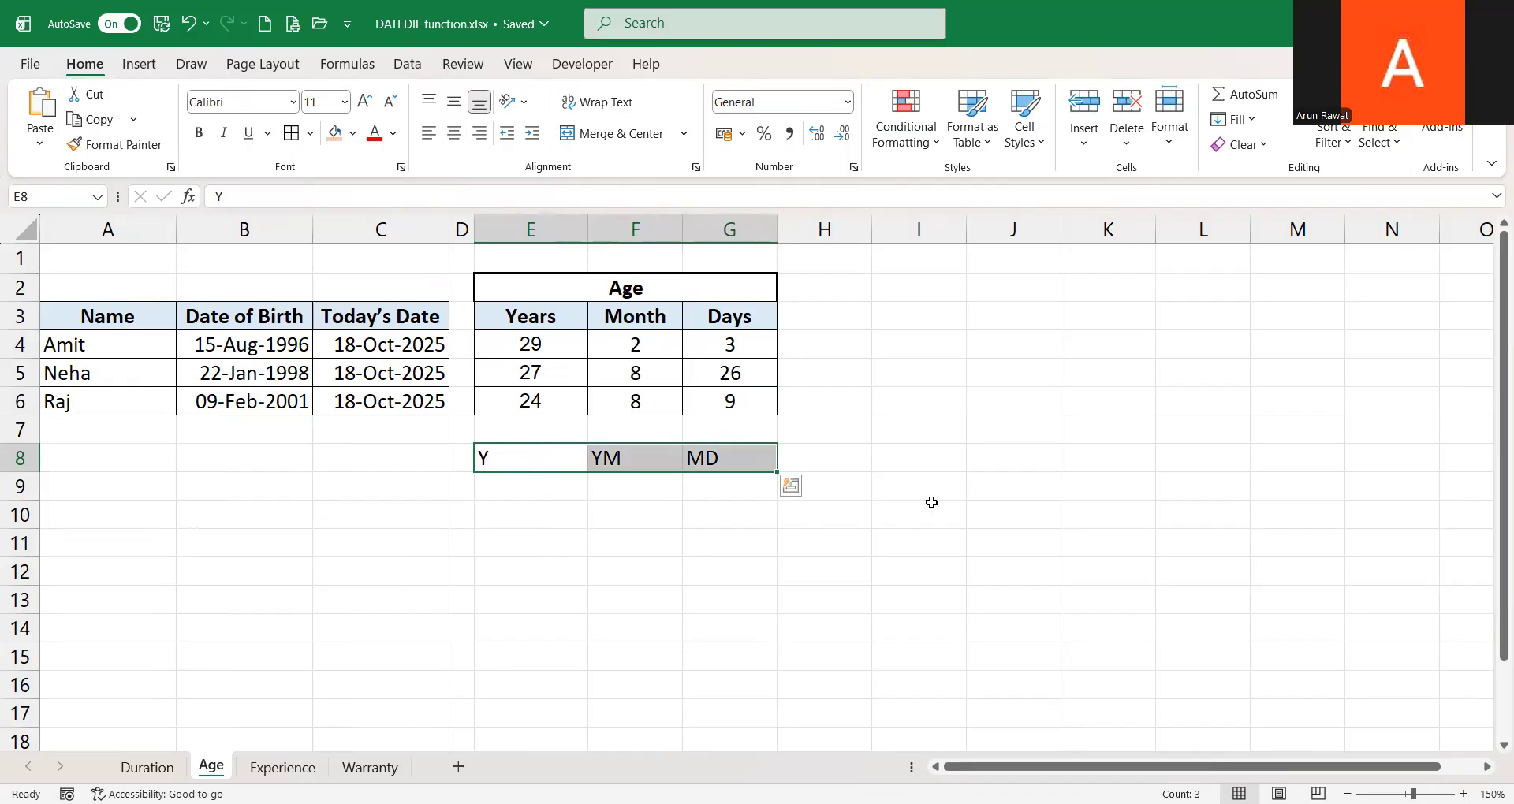
{"action": "key", "text": "a"}
{"action": "key", "text": "c"}
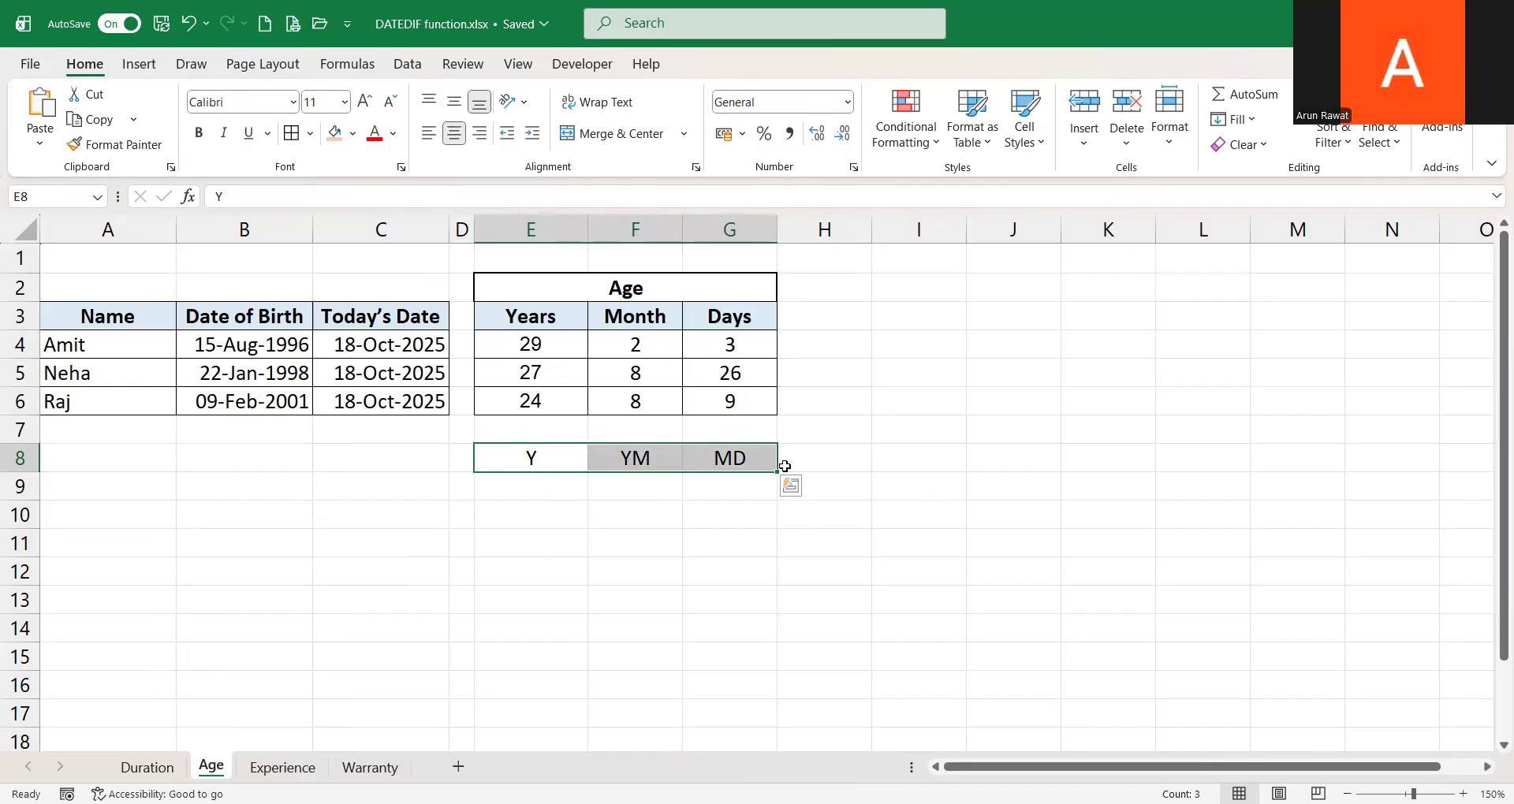
{"action": "left_click", "coordinate": [903, 462]}
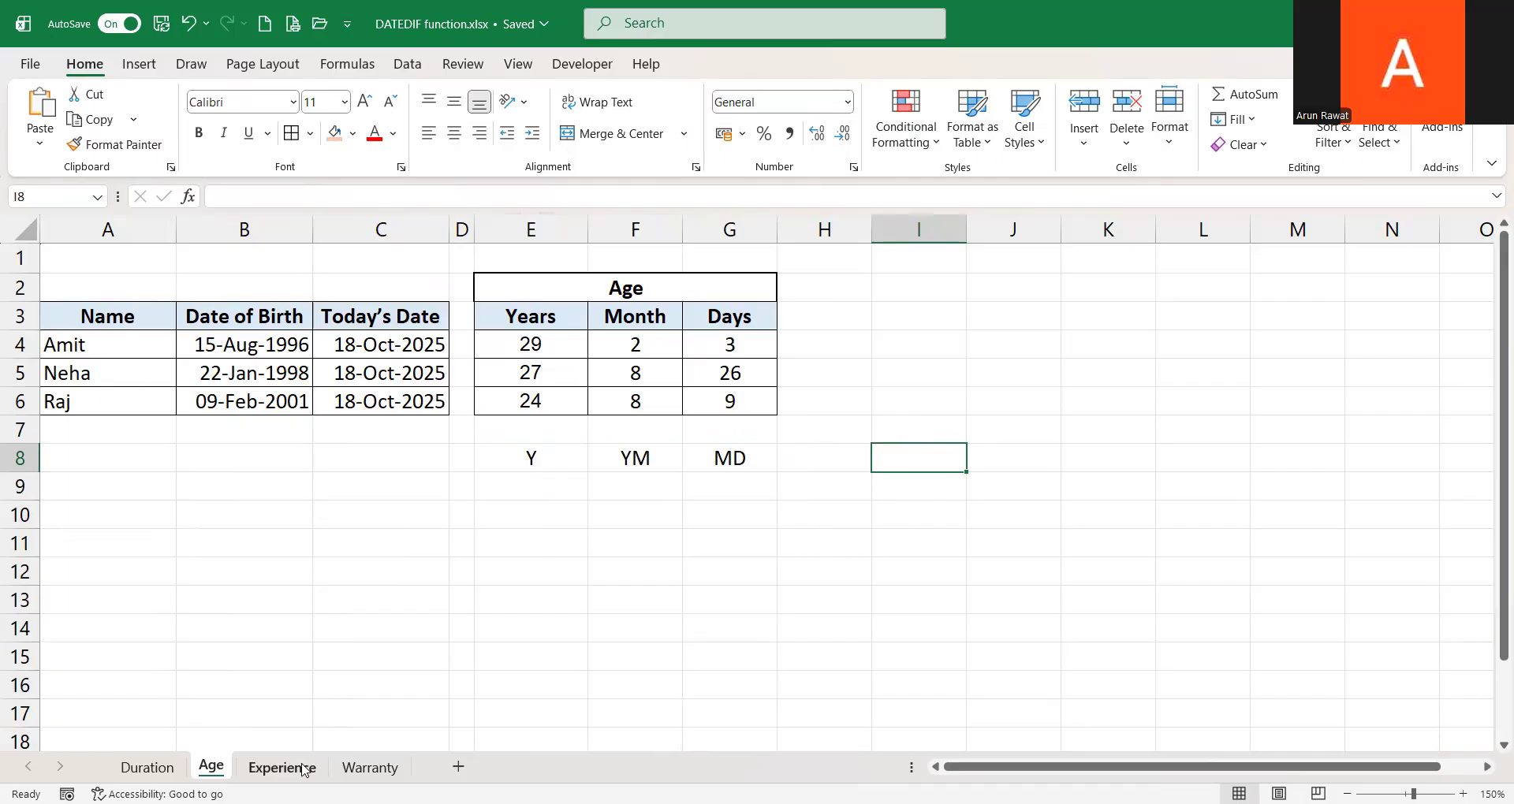
Open the Experience sheet and look over the employee table in columns A to C
{"action": "left_click", "coordinate": [304, 768]}
{"action": "left_click", "coordinate": [91, 227]}
{"action": "left_click_drag", "start_coordinate": [91, 227], "coordinate": [390, 229]}
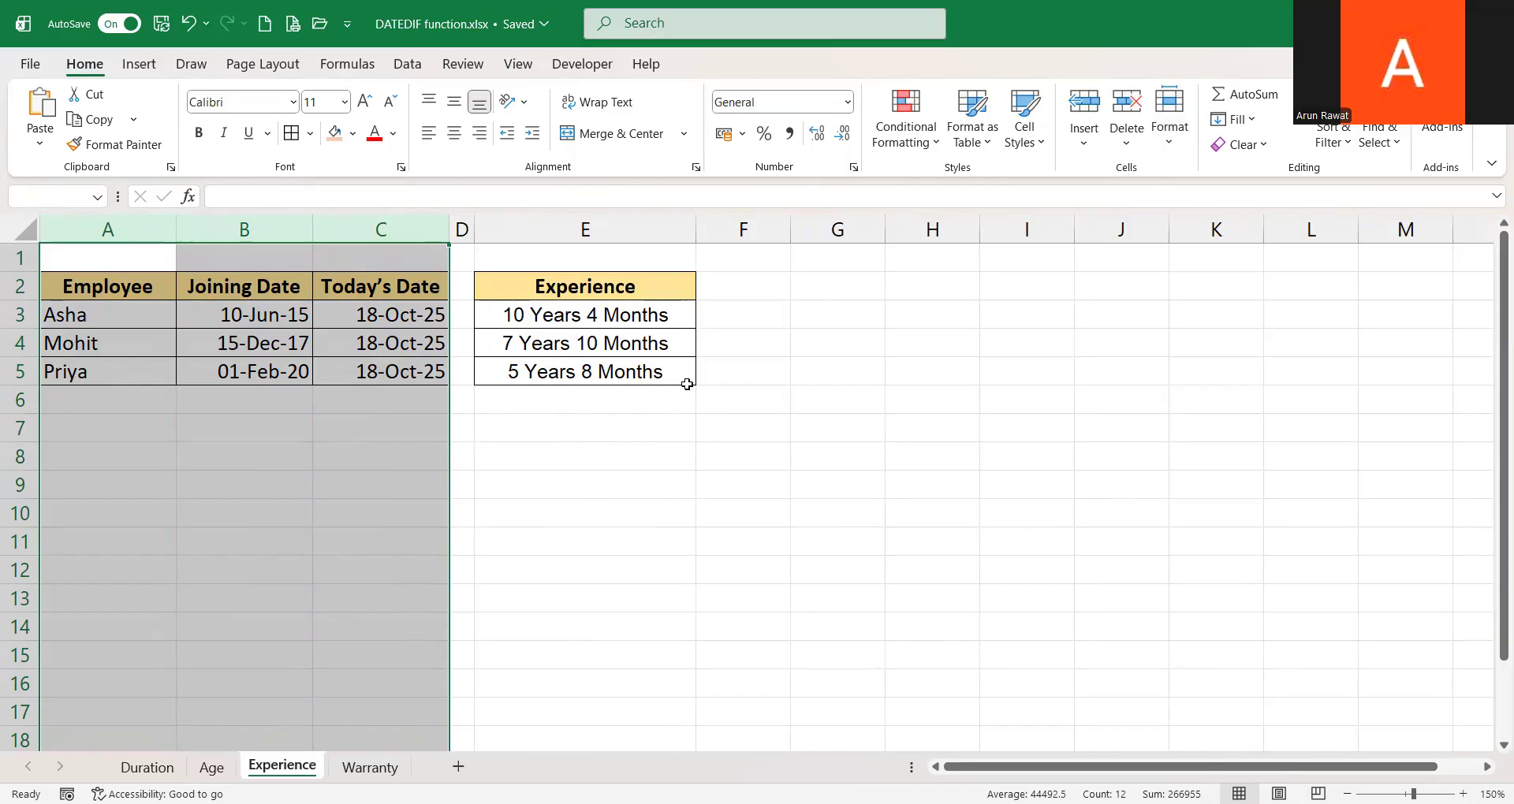
{"action": "left_click", "coordinate": [743, 321]}
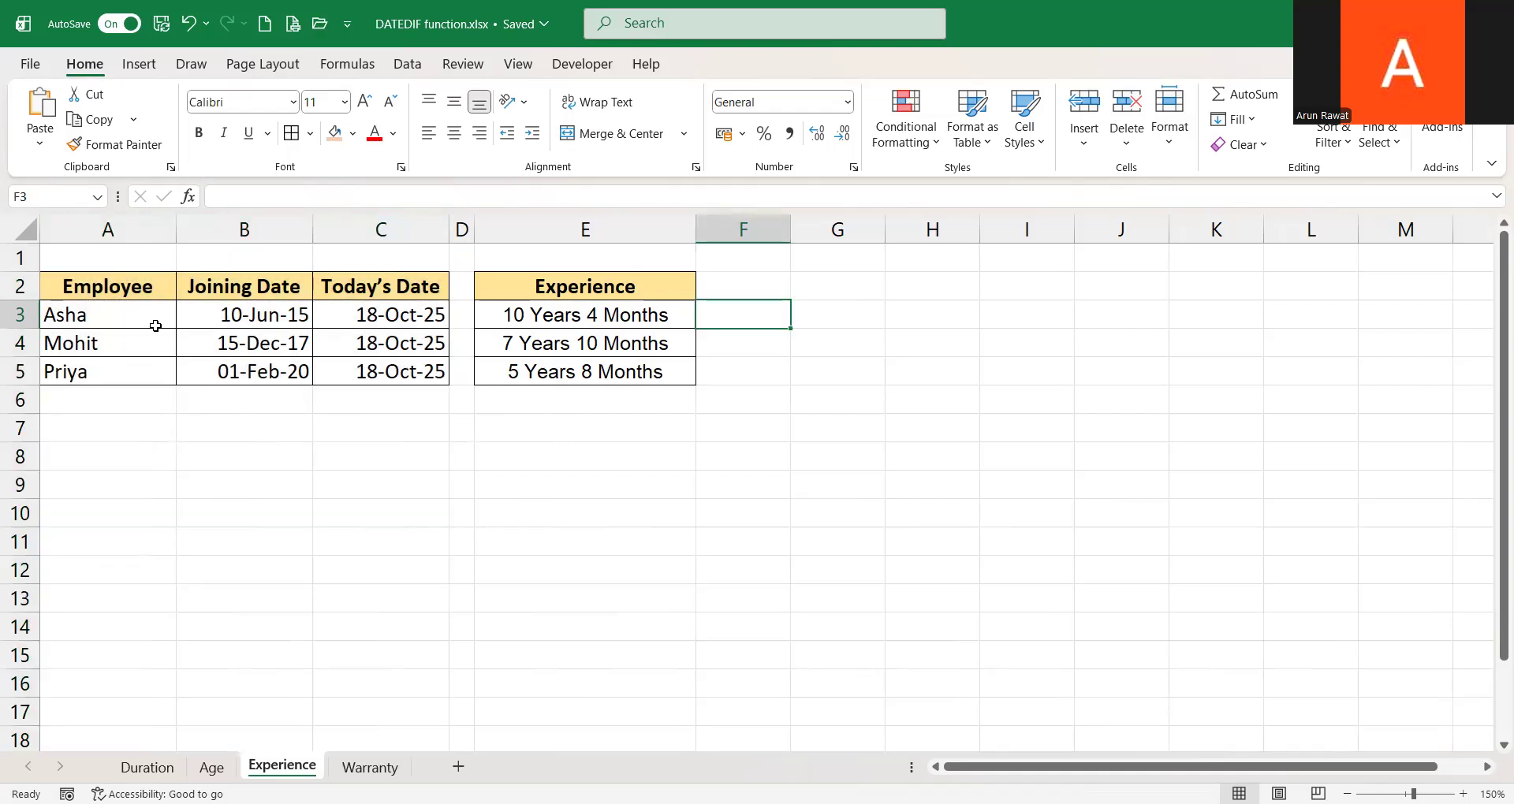
Examine the headers, joining dates and experience values on the Experience sheet
{"action": "left_click", "coordinate": [595, 286]}
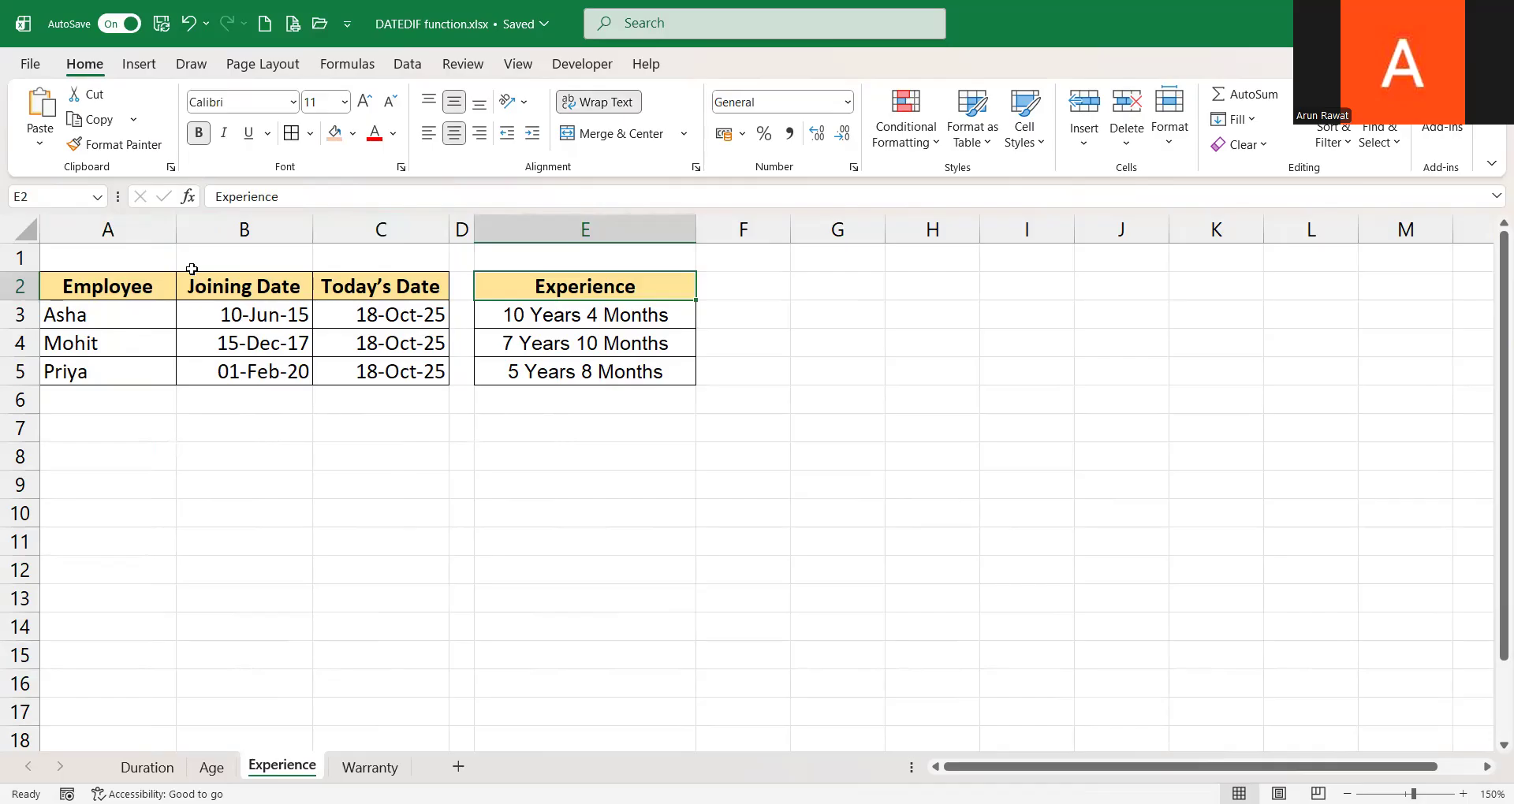
{"action": "left_click", "coordinate": [248, 289]}
{"action": "key", "text": "Down"}
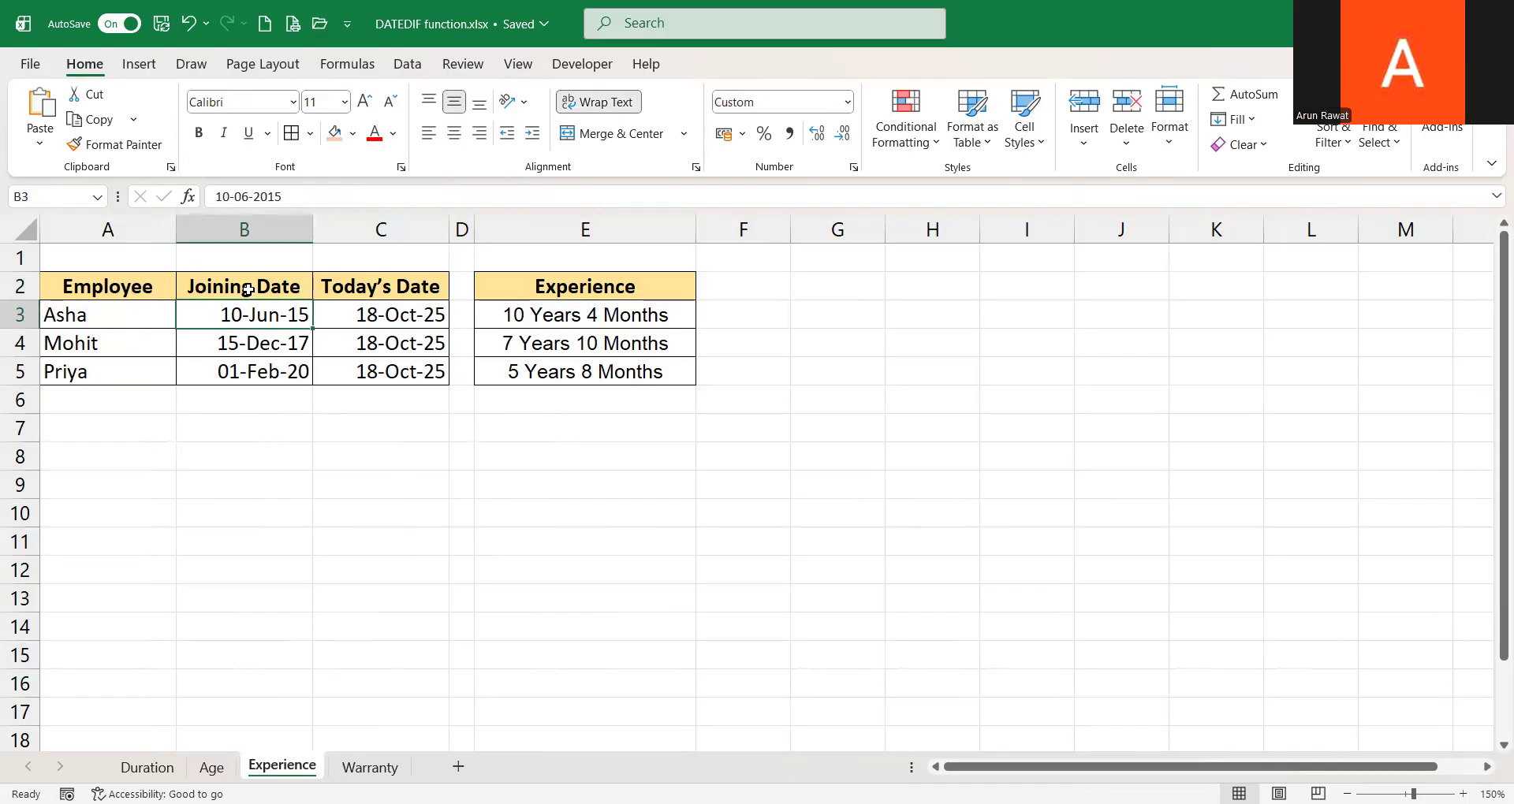
{"action": "key", "text": "Up"}
{"action": "key", "text": "Right"}
{"action": "key", "text": "Down"}
{"action": "key", "text": "Up"}
{"action": "key", "text": "Right"}
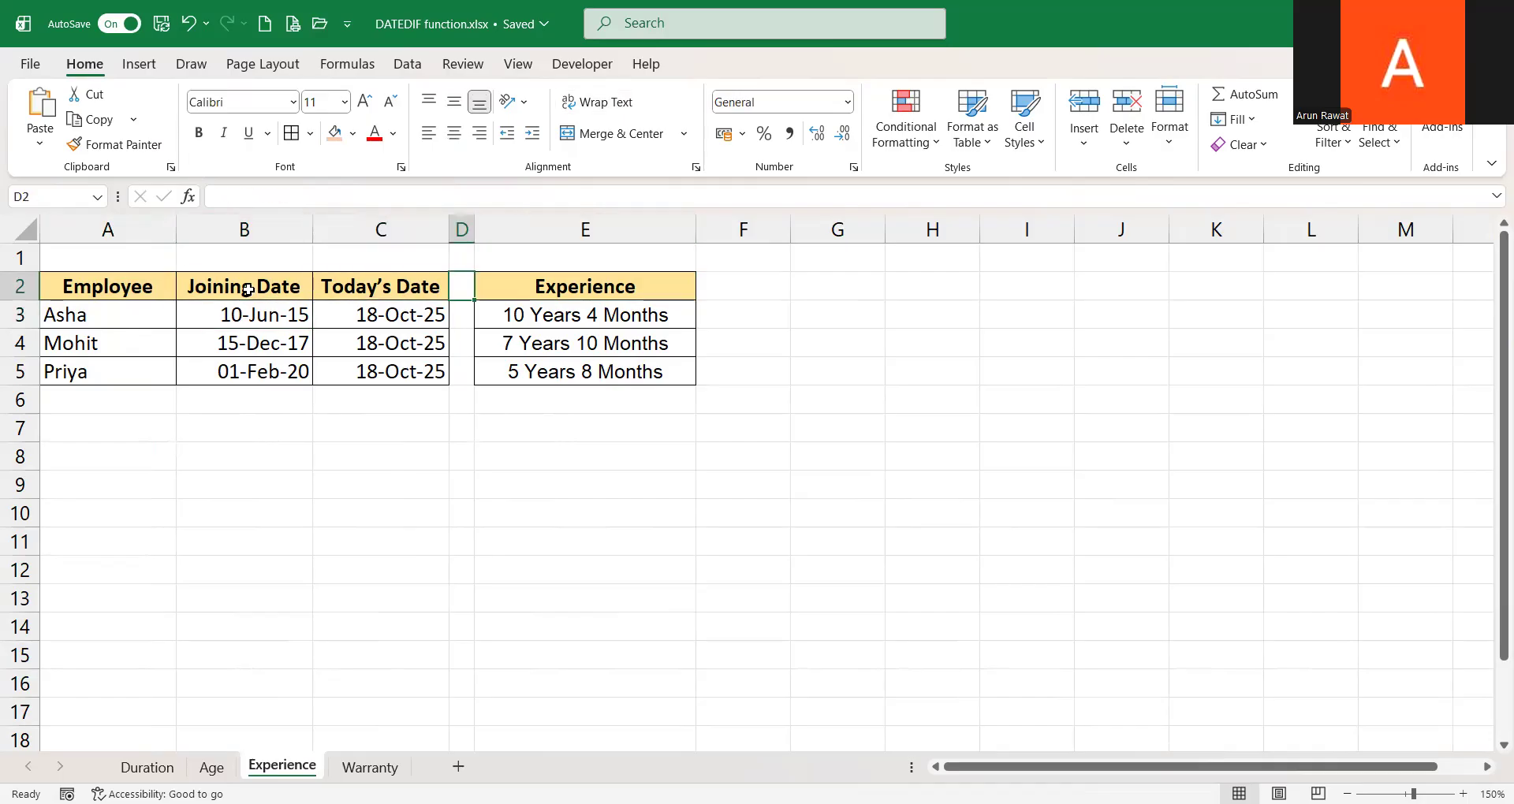
{"action": "key", "text": "Right"}
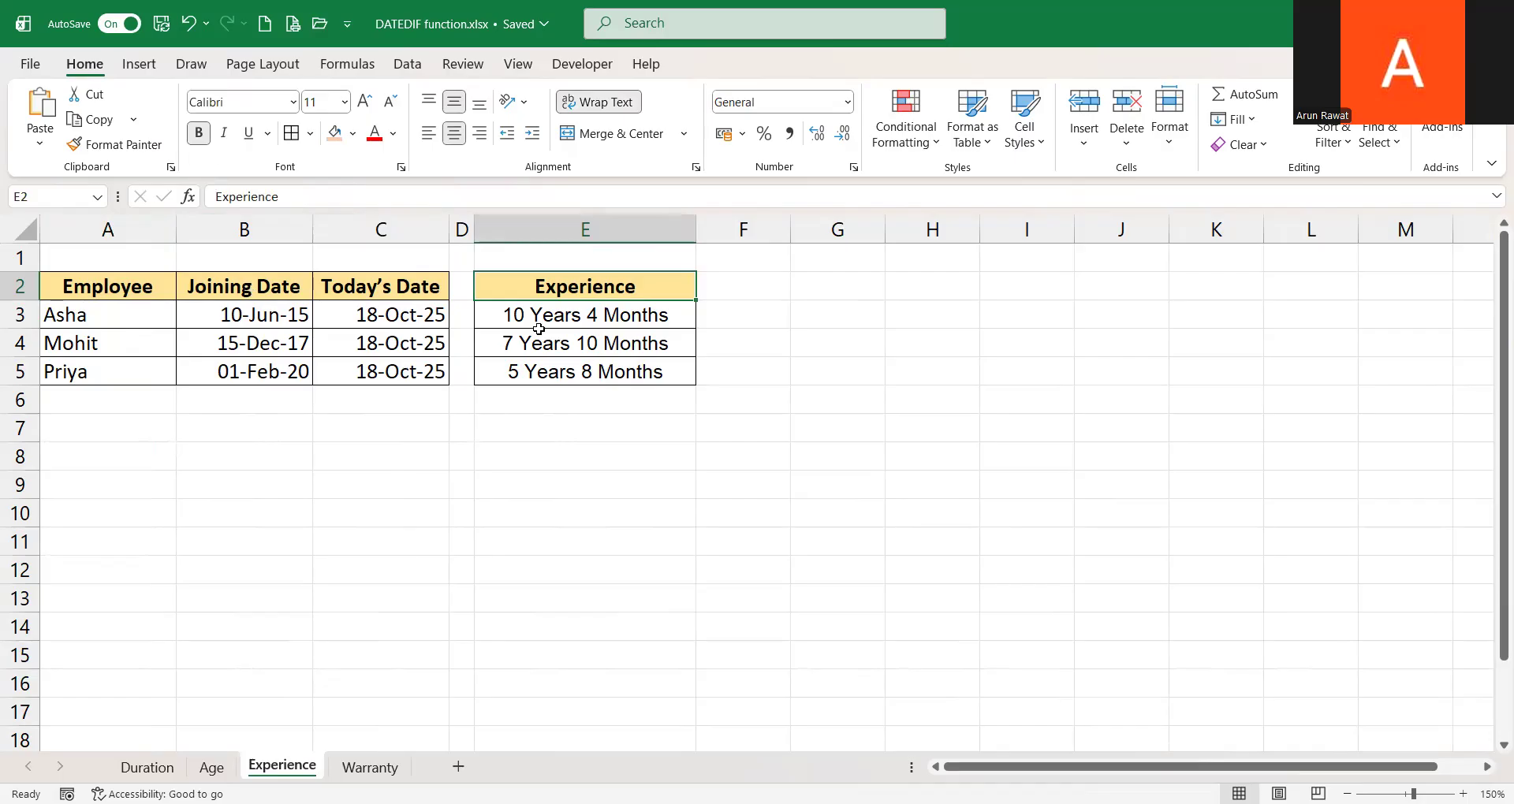
{"action": "left_click", "coordinate": [613, 314]}
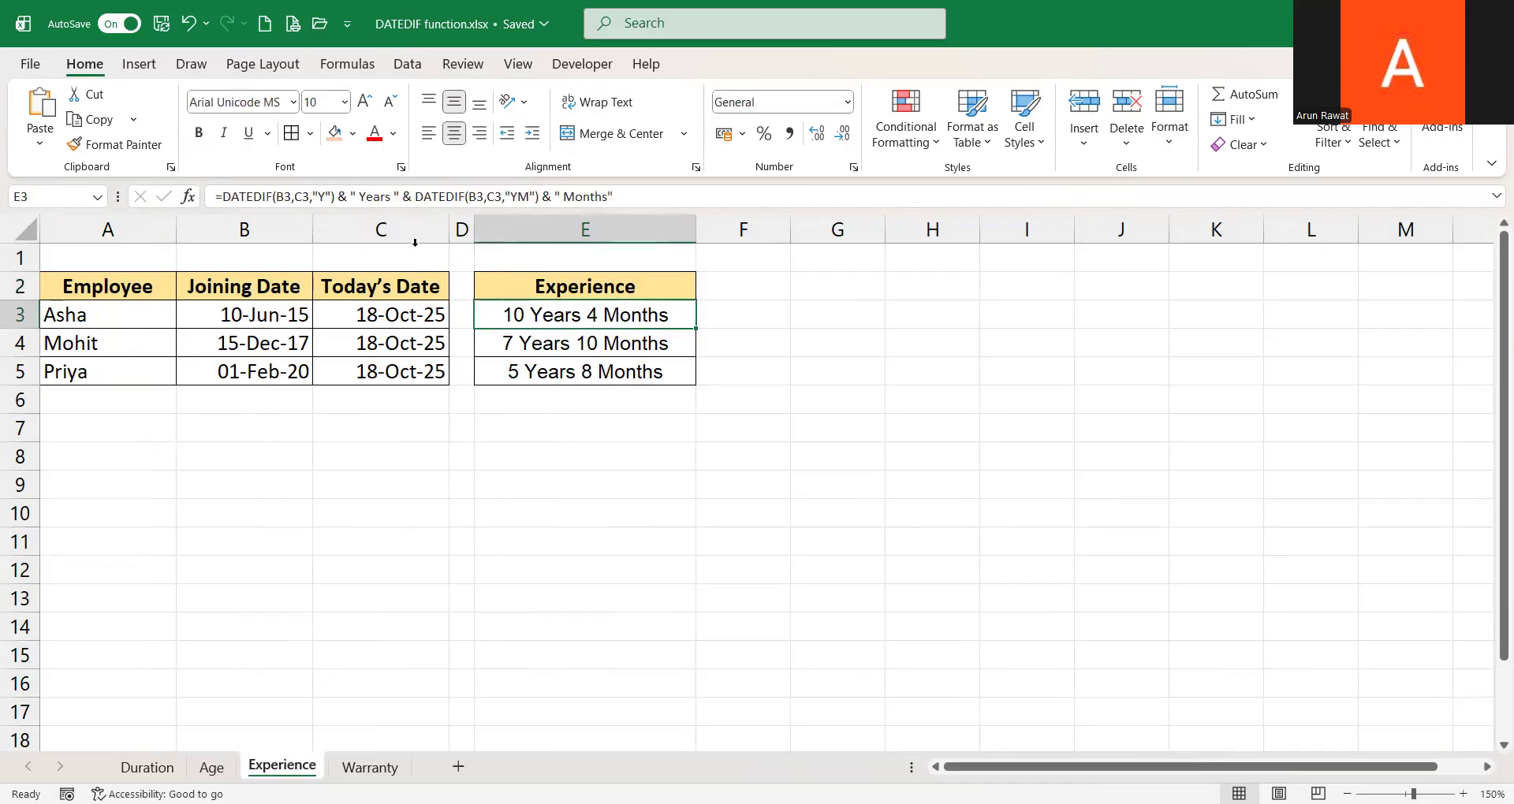
Display the formula of E3 as text in F3
{"action": "left_click", "coordinate": [767, 315]}
{"action": "type", "text": "=FORMULATEXT(E3"}
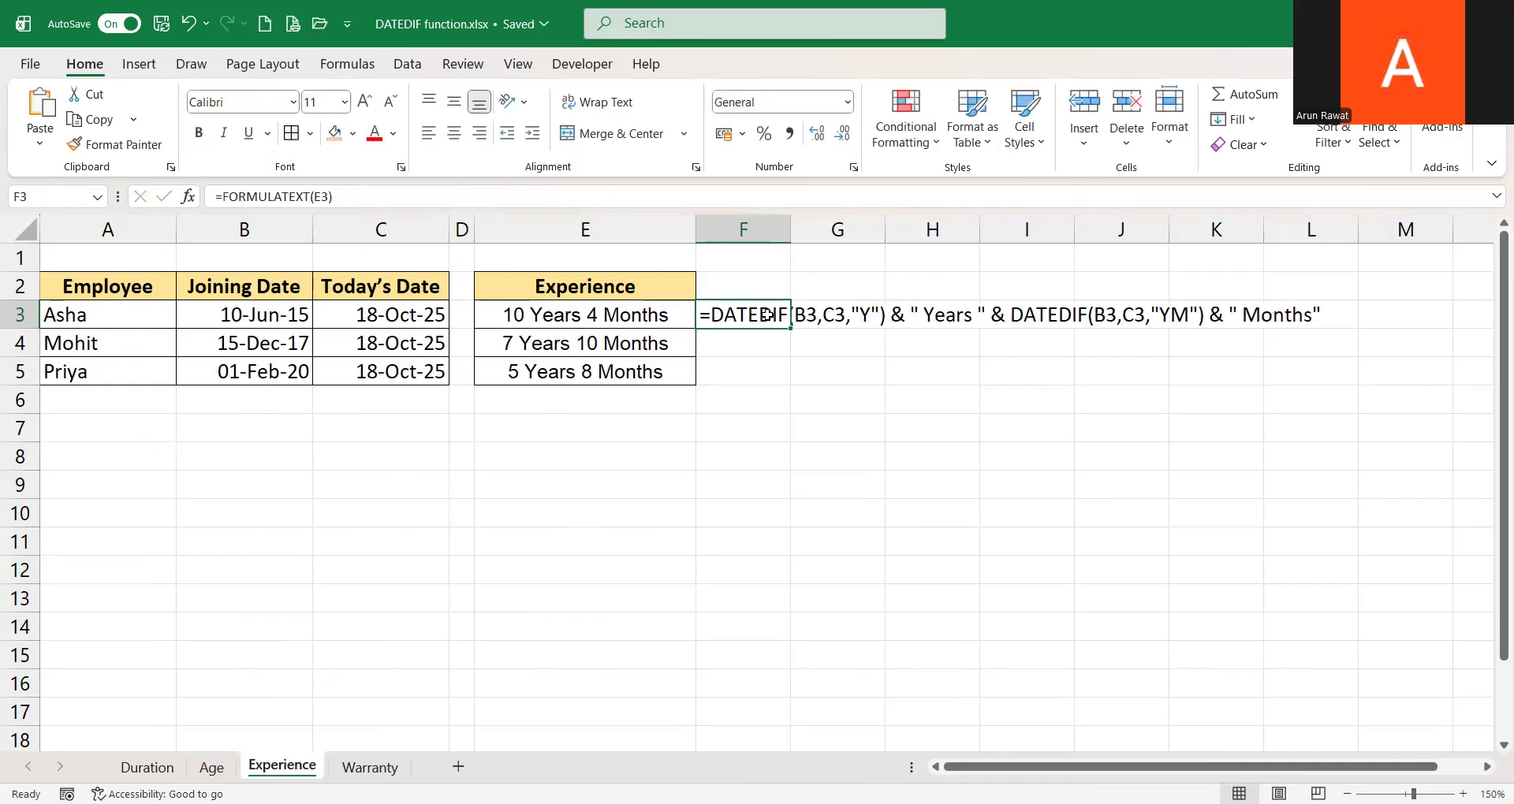
{"action": "key", "text": "Left"}
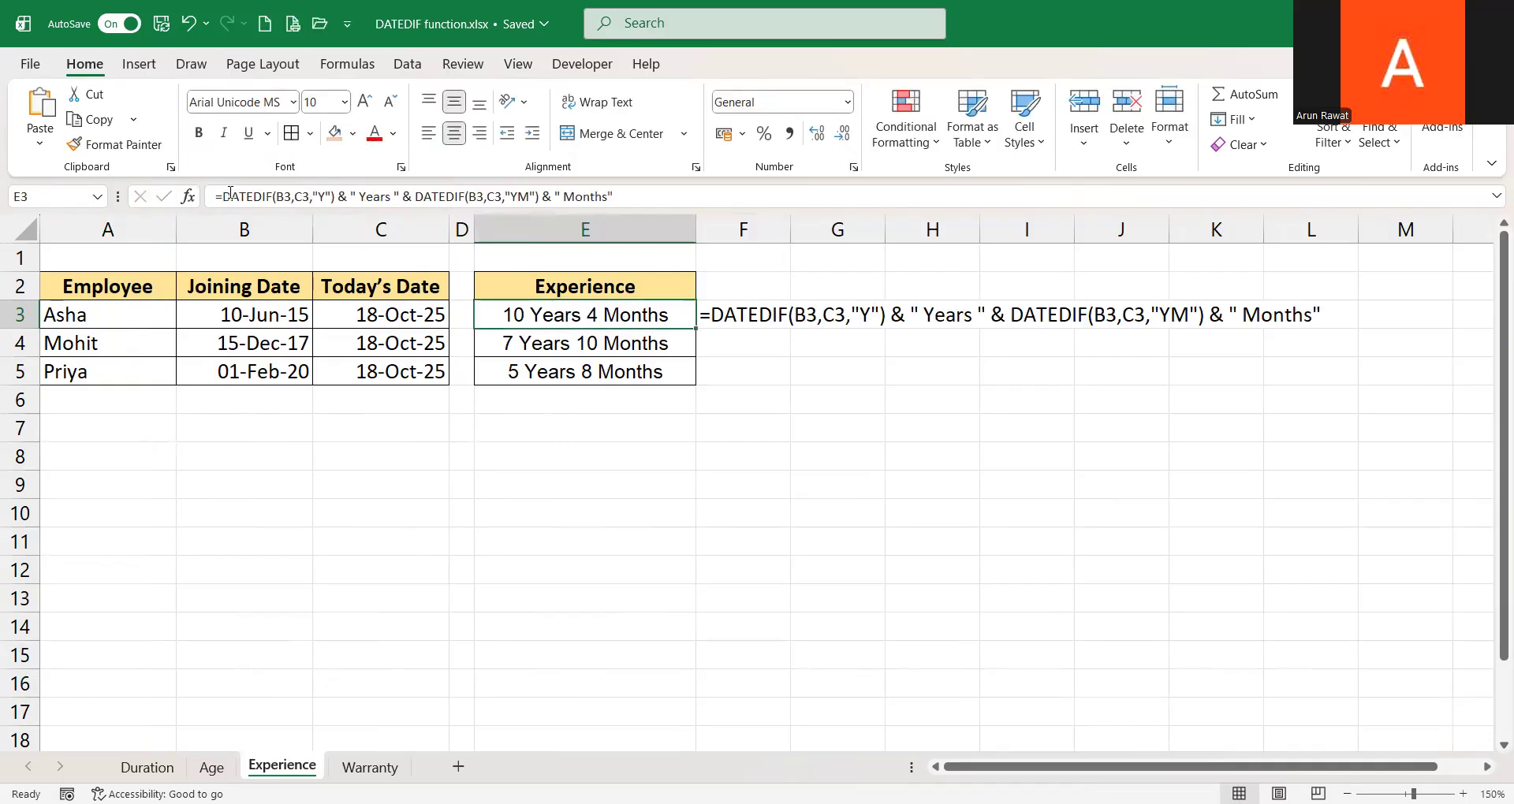
Examine the Y part, the Years text, the YM part and the Months text of E3's formula
{"action": "left_click_drag", "start_coordinate": [223, 196], "coordinate": [336, 199]}
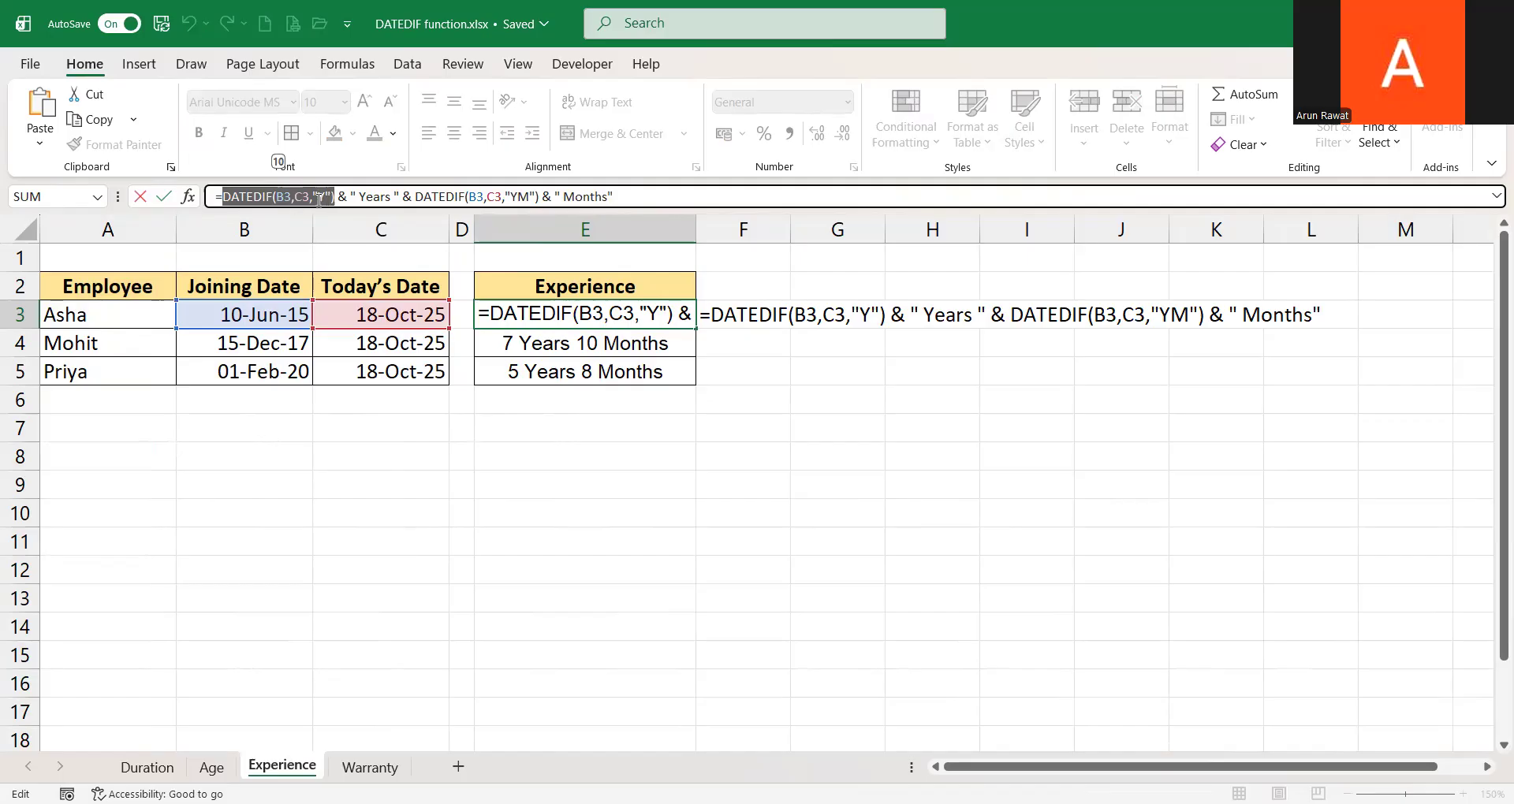
{"action": "left_click_drag", "start_coordinate": [340, 197], "coordinate": [399, 197]}
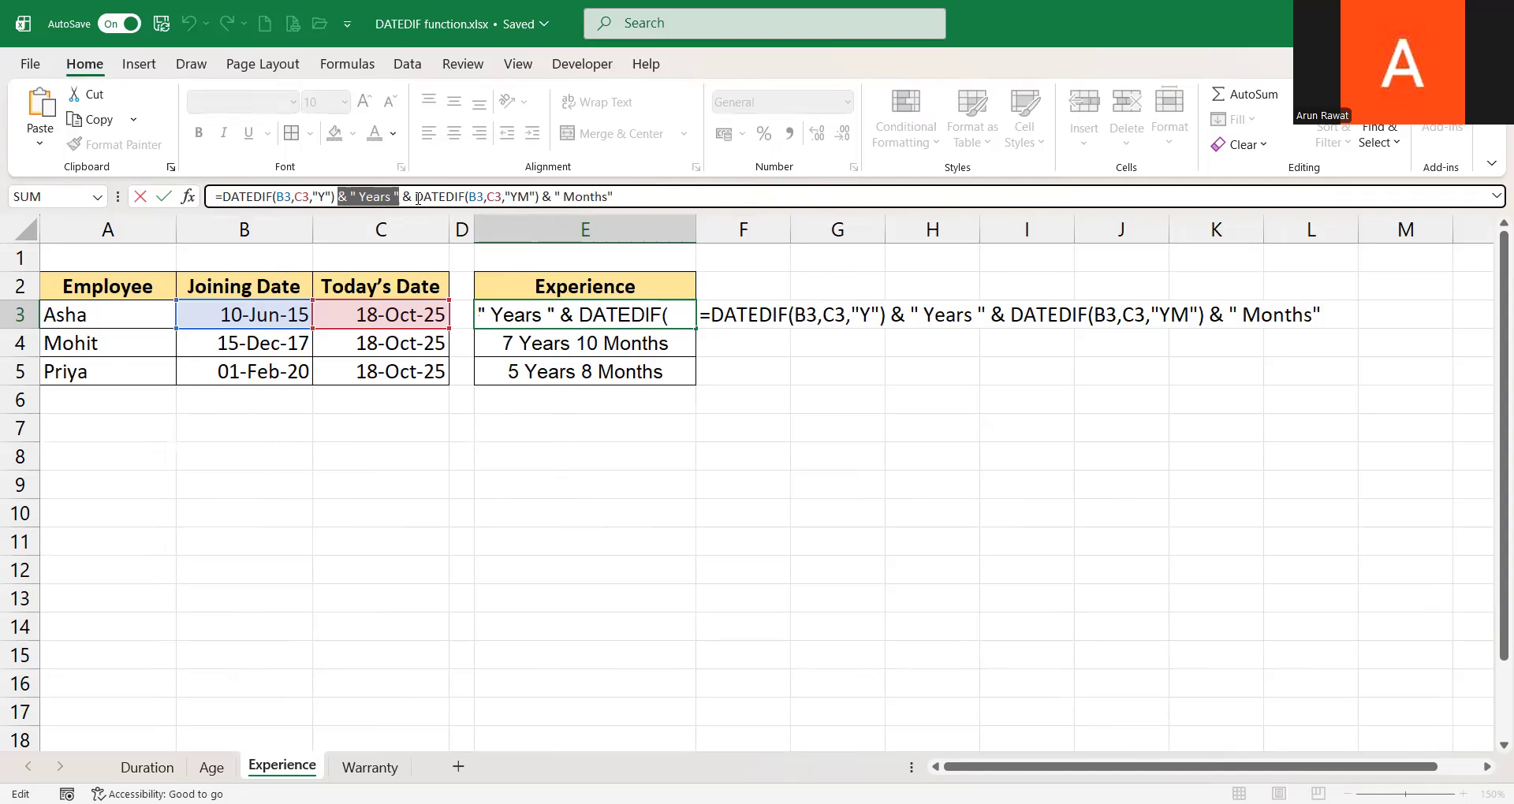
{"action": "left_click_drag", "start_coordinate": [413, 195], "coordinate": [544, 196]}
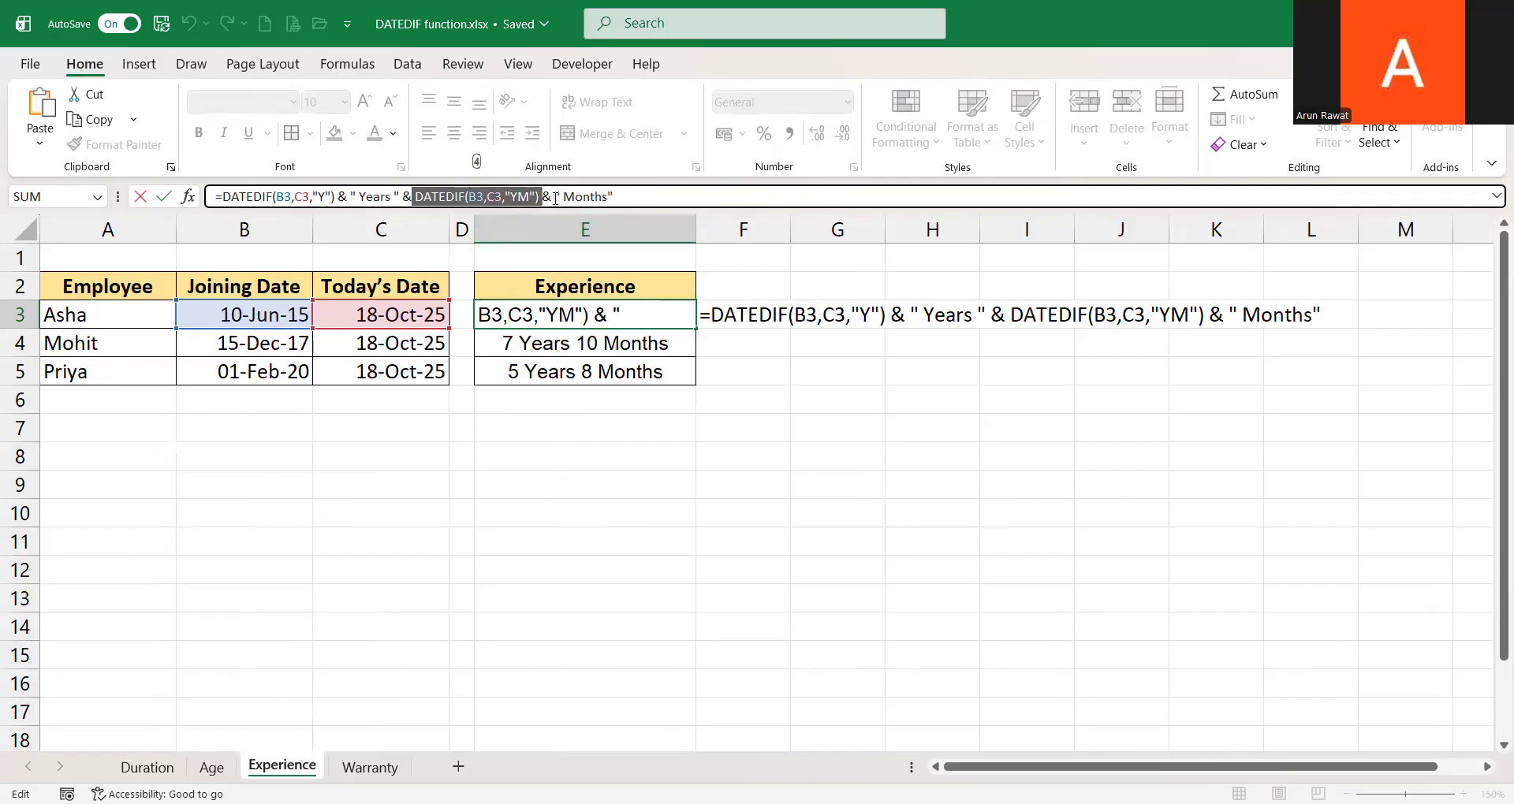
{"action": "left_click_drag", "start_coordinate": [542, 197], "coordinate": [615, 196]}
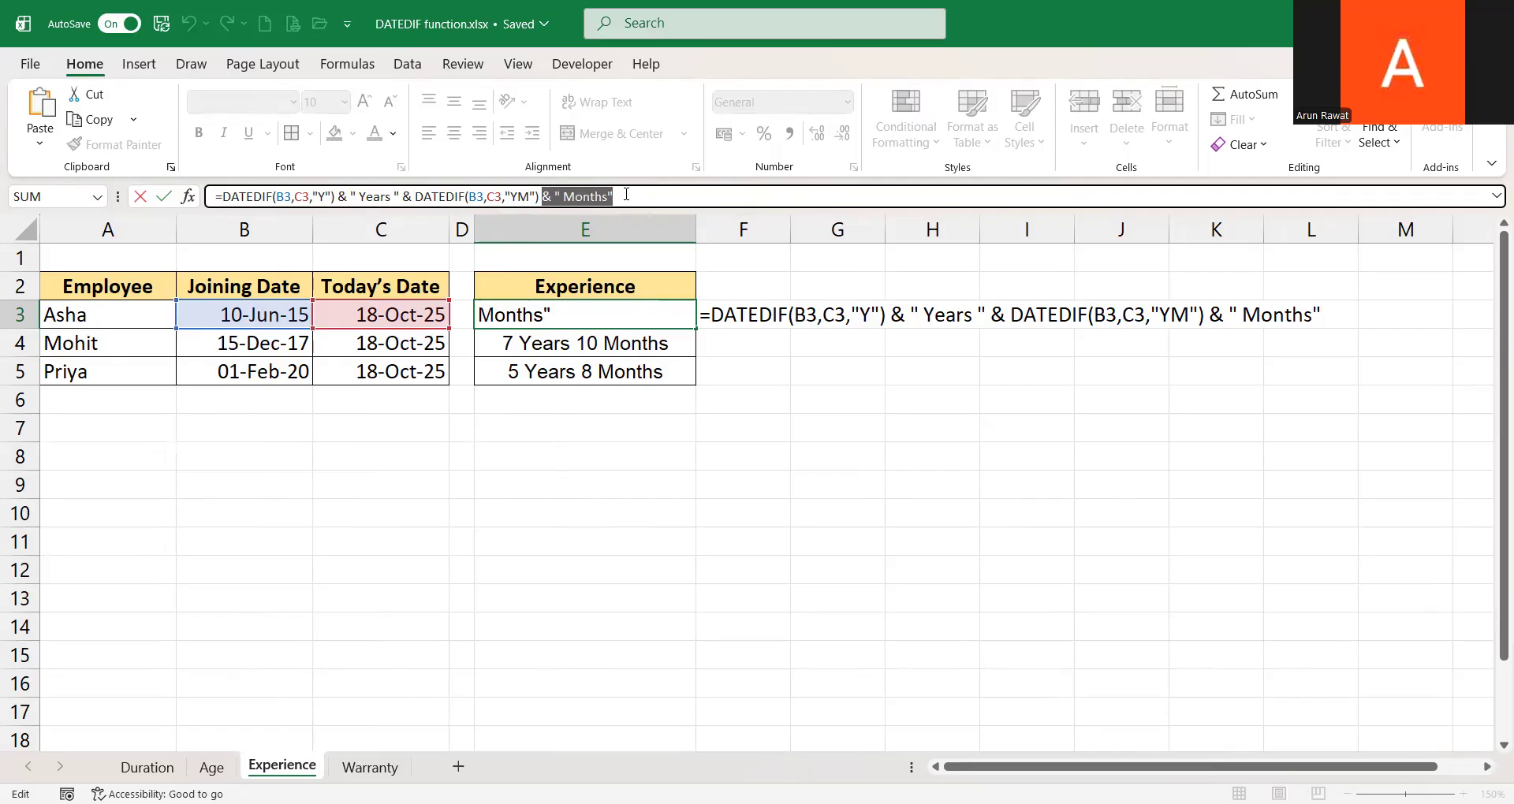
{"action": "key", "text": "Return"}
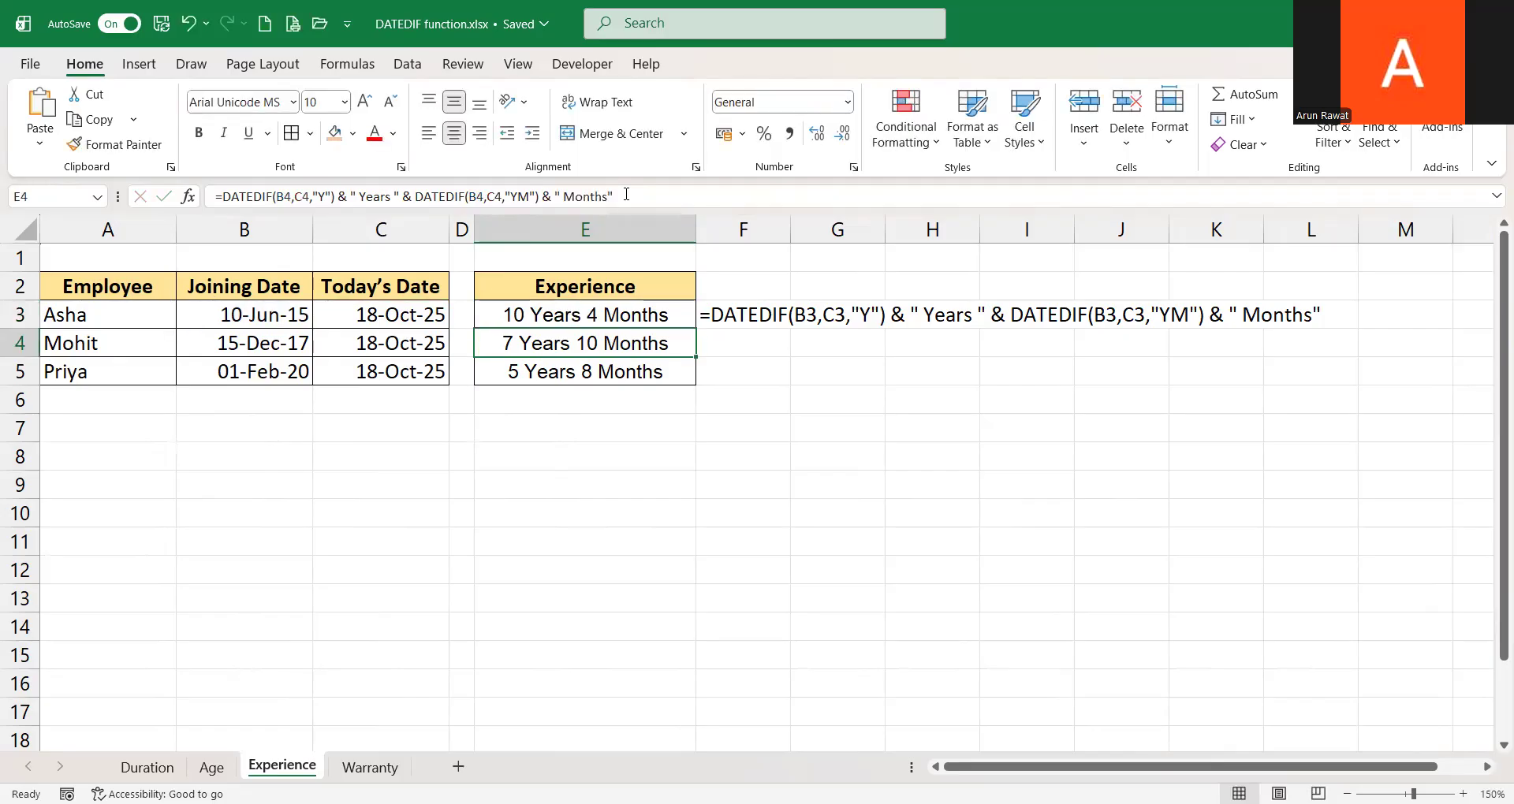
{"action": "key", "text": "Up"}
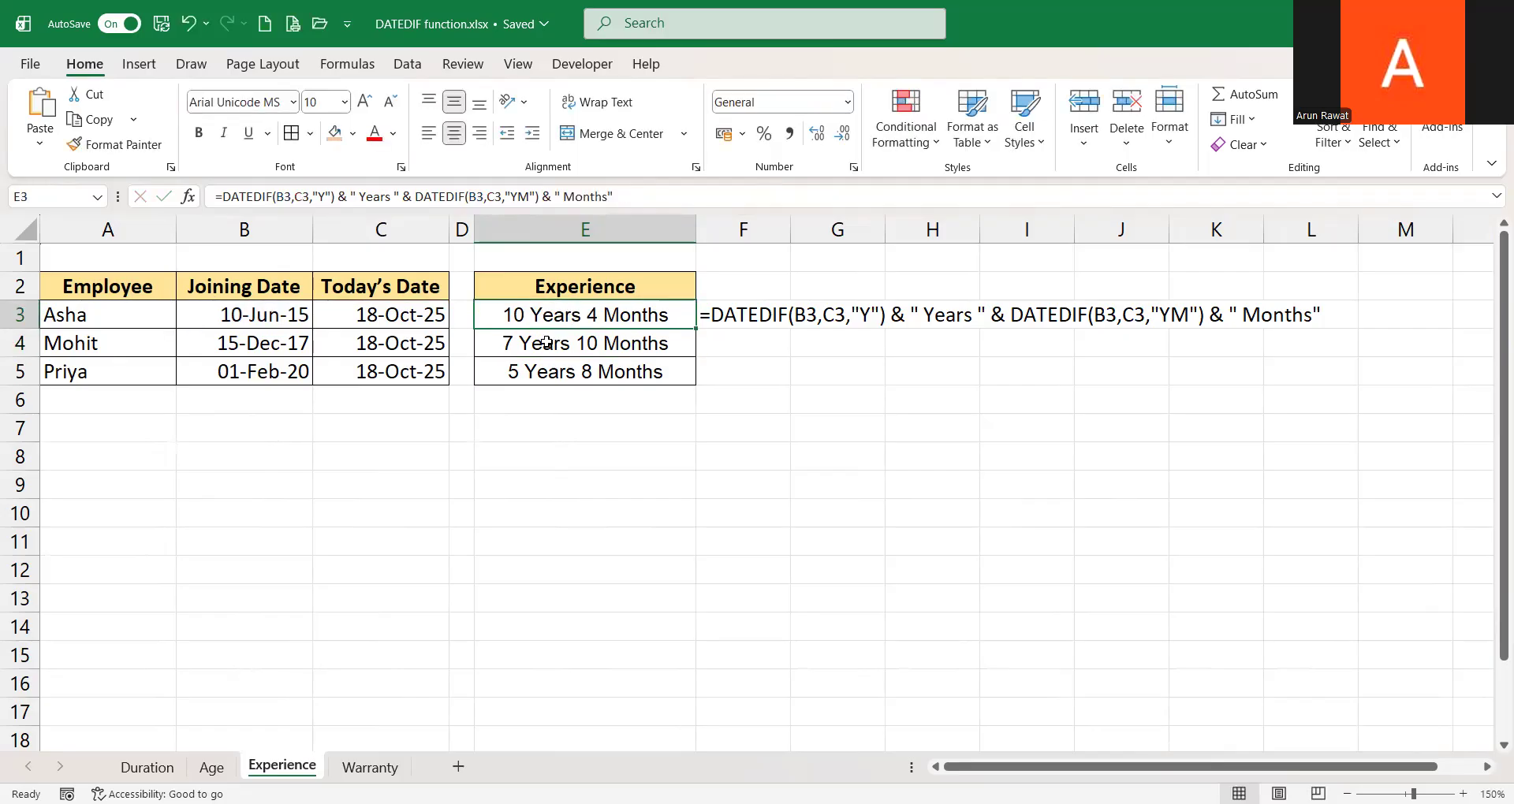
Change the joining dates in B3 and B4 to 10-Jun-16 and 15-Dec-18
{"action": "double_click", "coordinate": [281, 316]}
{"action": "key", "text": "BackSpace"}
{"action": "type", "text": "6"}
{"action": "key", "text": "Return"}
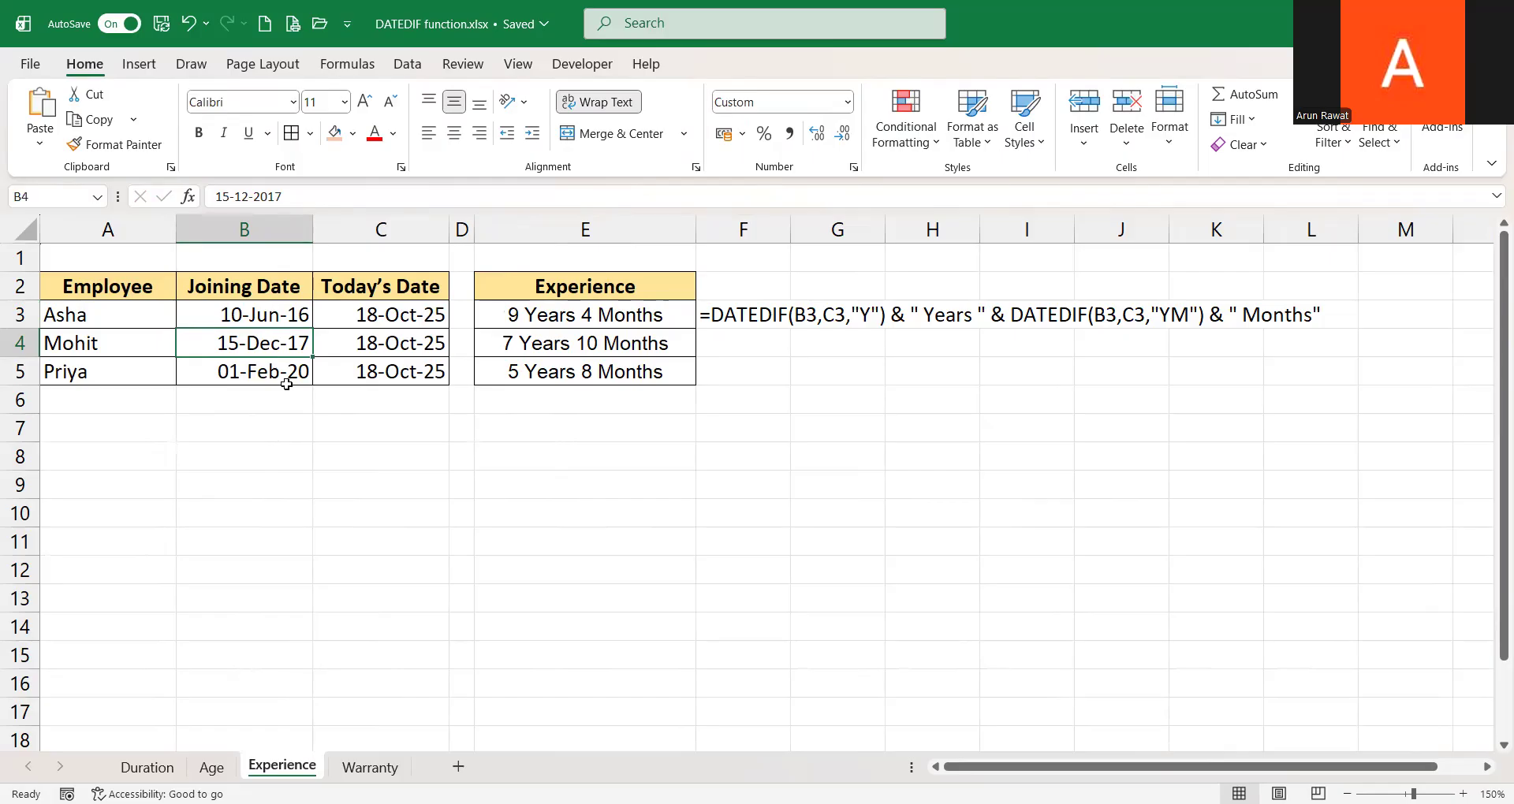
{"action": "key", "text": "F2"}
{"action": "key", "text": "BackSpace"}
{"action": "type", "text": "8"}
{"action": "key", "text": "Return"}
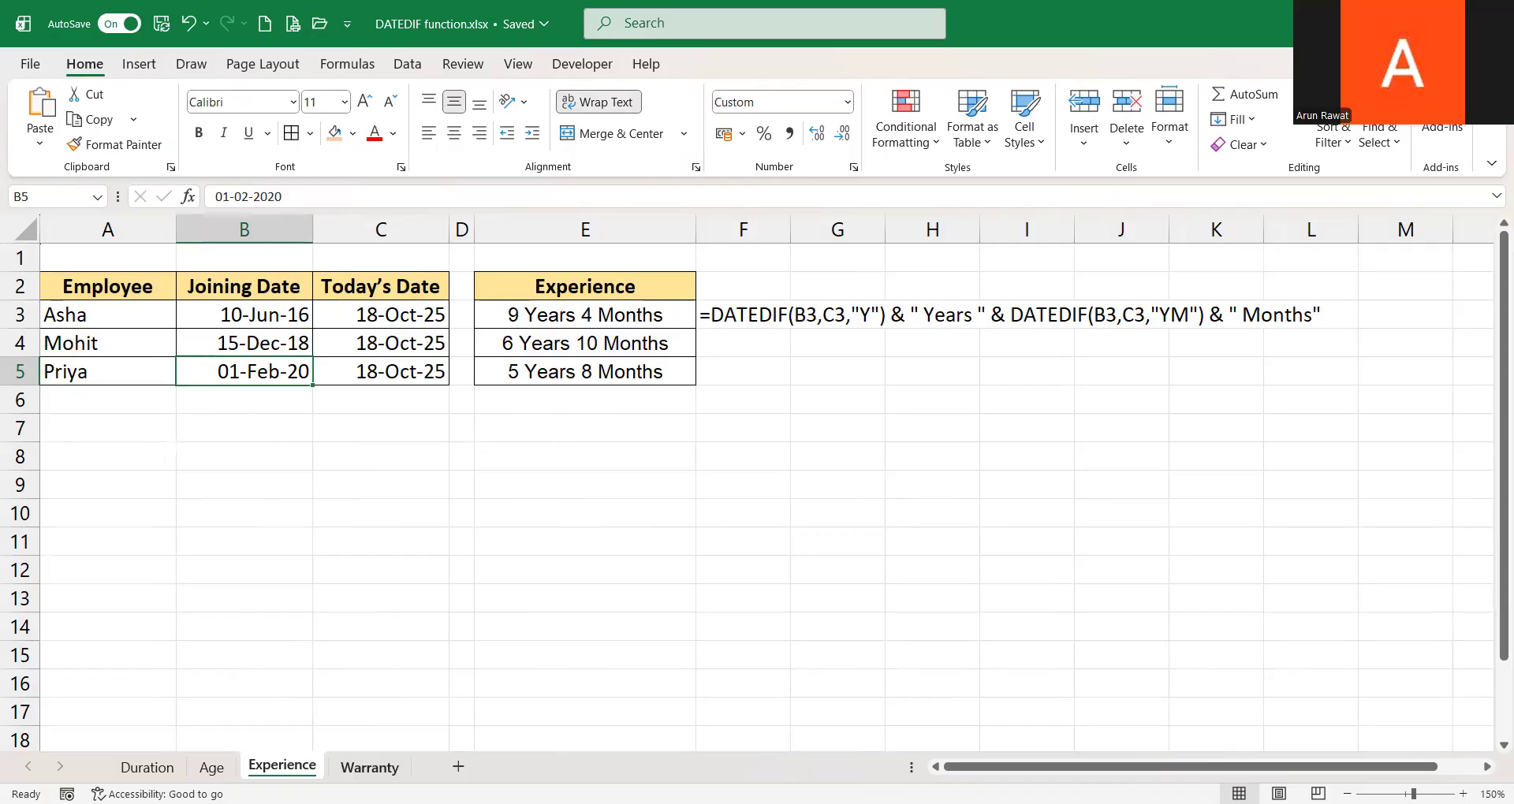
Open the Warranty sheet and look over the product table and the Remaining Days column
{"action": "left_click", "coordinate": [371, 768]}
{"action": "left_click", "coordinate": [126, 286]}
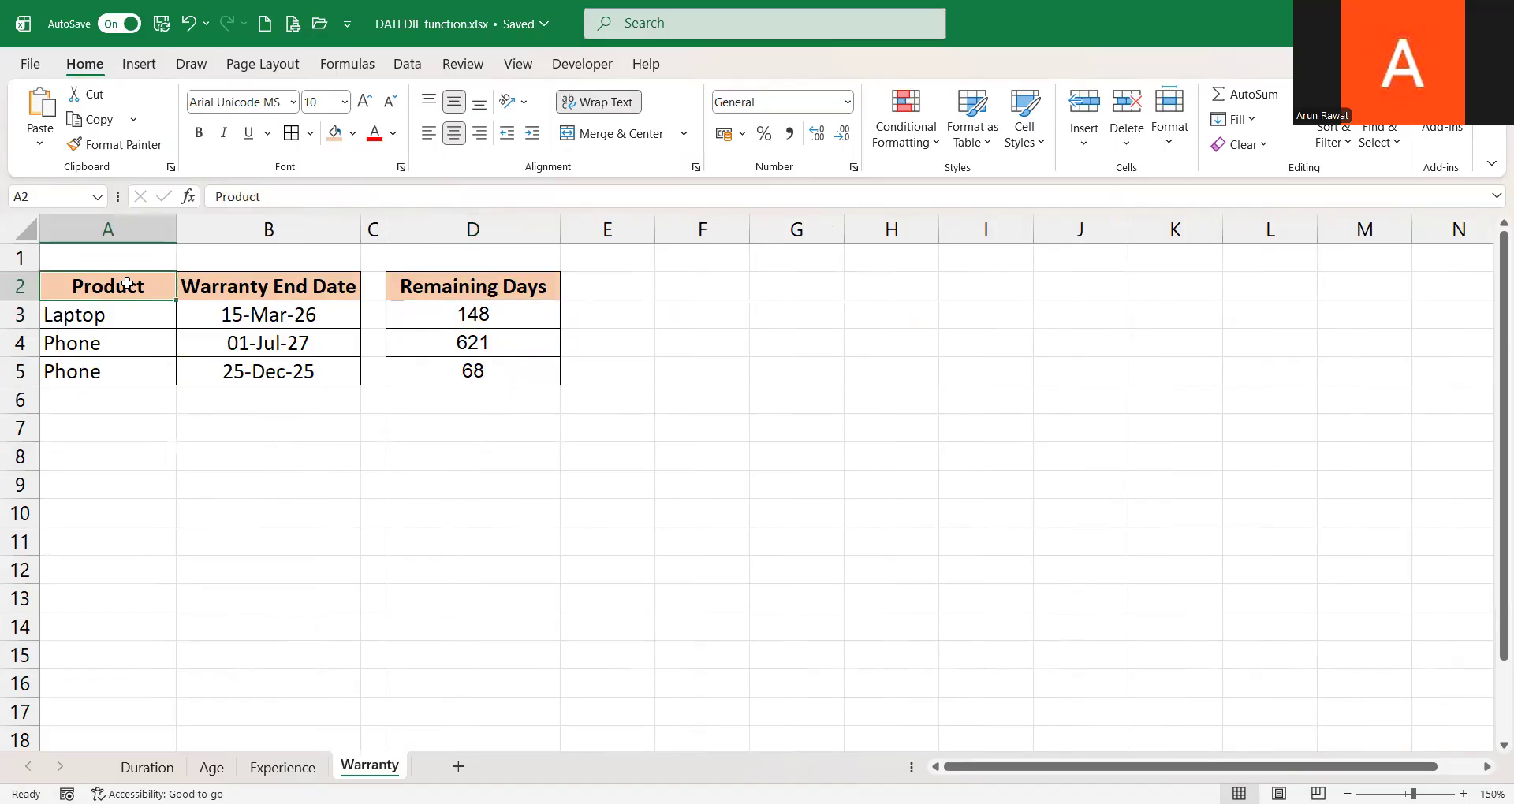
{"action": "key", "text": "Up"}
{"action": "key", "text": "Right"}
{"action": "key", "text": "ctrl+space"}
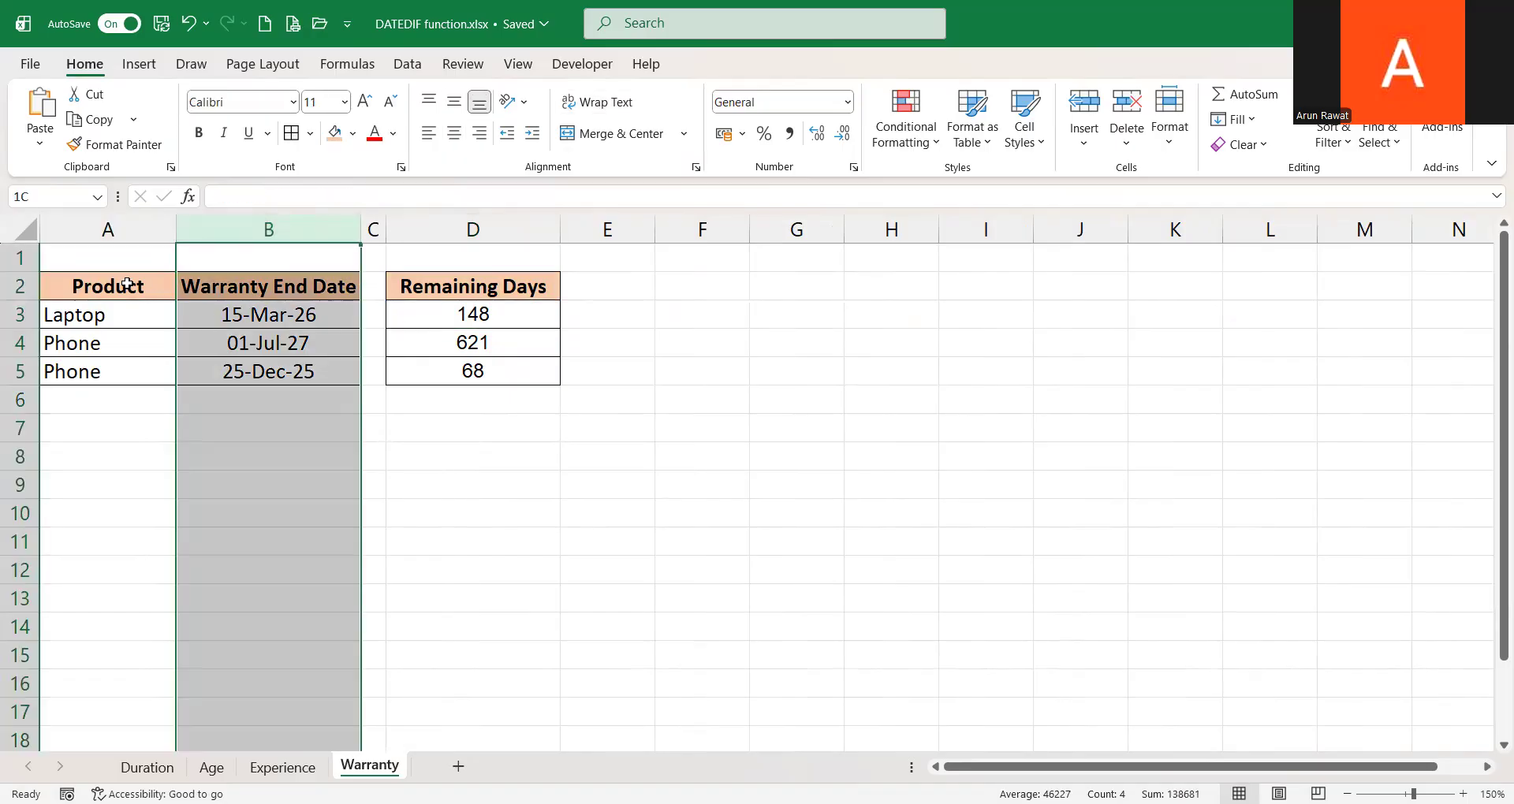
{"action": "key", "text": "Left"}
{"action": "key", "text": "ctrl+space"}
{"action": "key", "text": "Right"}
{"action": "key", "text": "Right"}
{"action": "key", "text": "Right"}
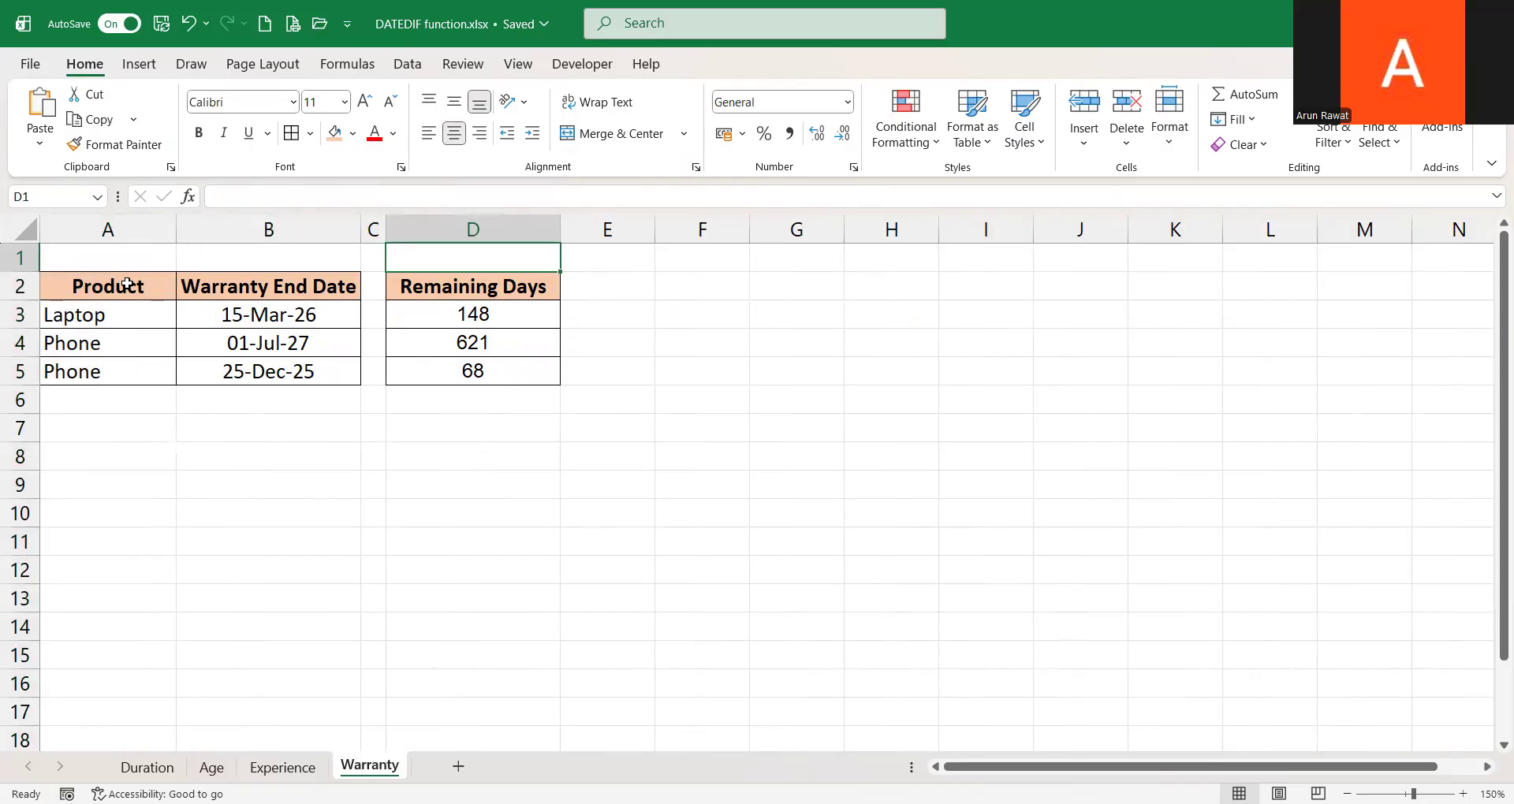
{"action": "key", "text": "Down"}
{"action": "key", "text": "Down"}
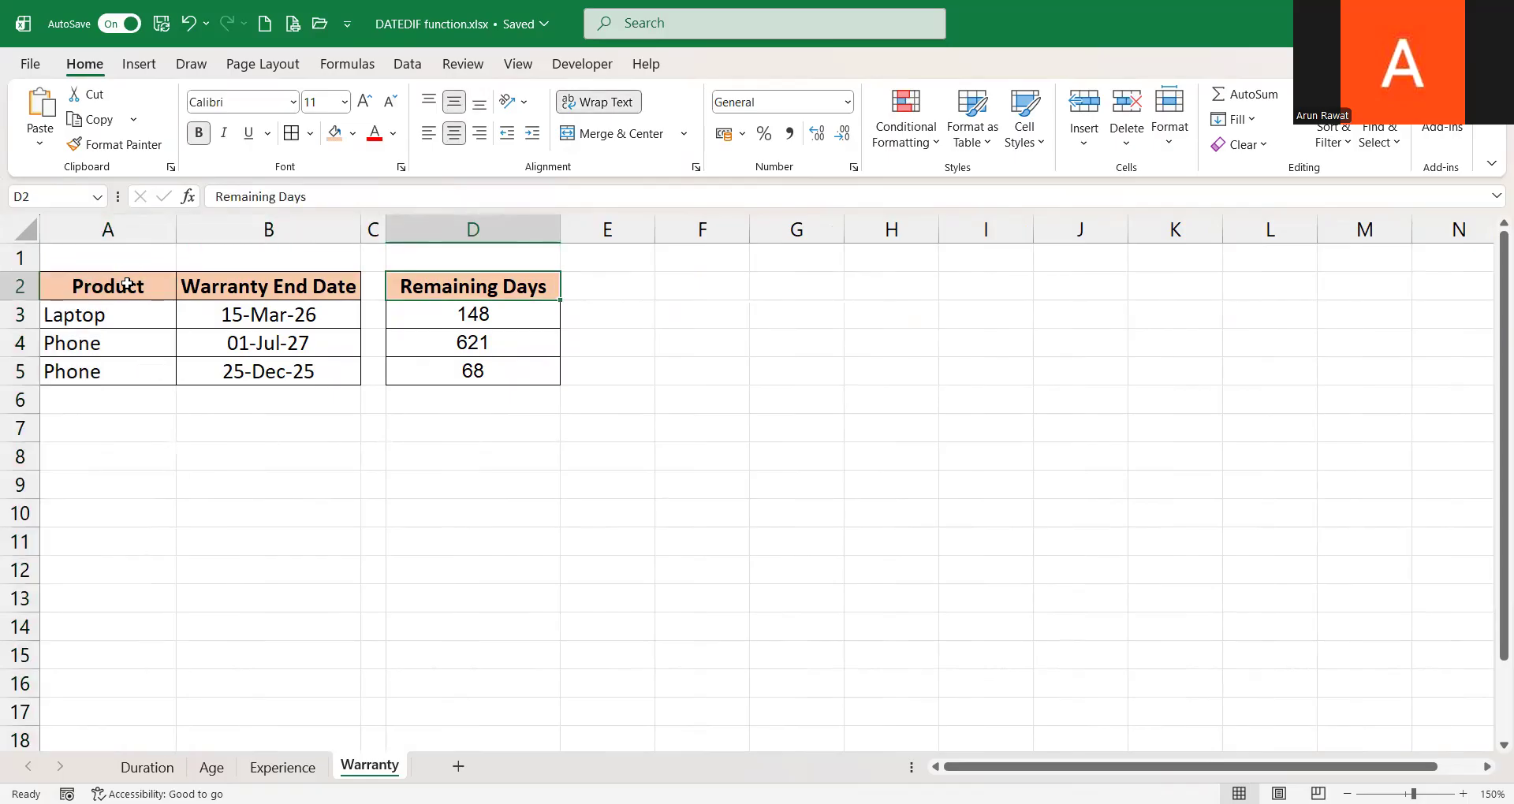
Enter =FORMULATEXT(D3) in E3 to show the Remaining Days formula as text
{"action": "key", "text": "Right"}
{"action": "type", "text": "="}
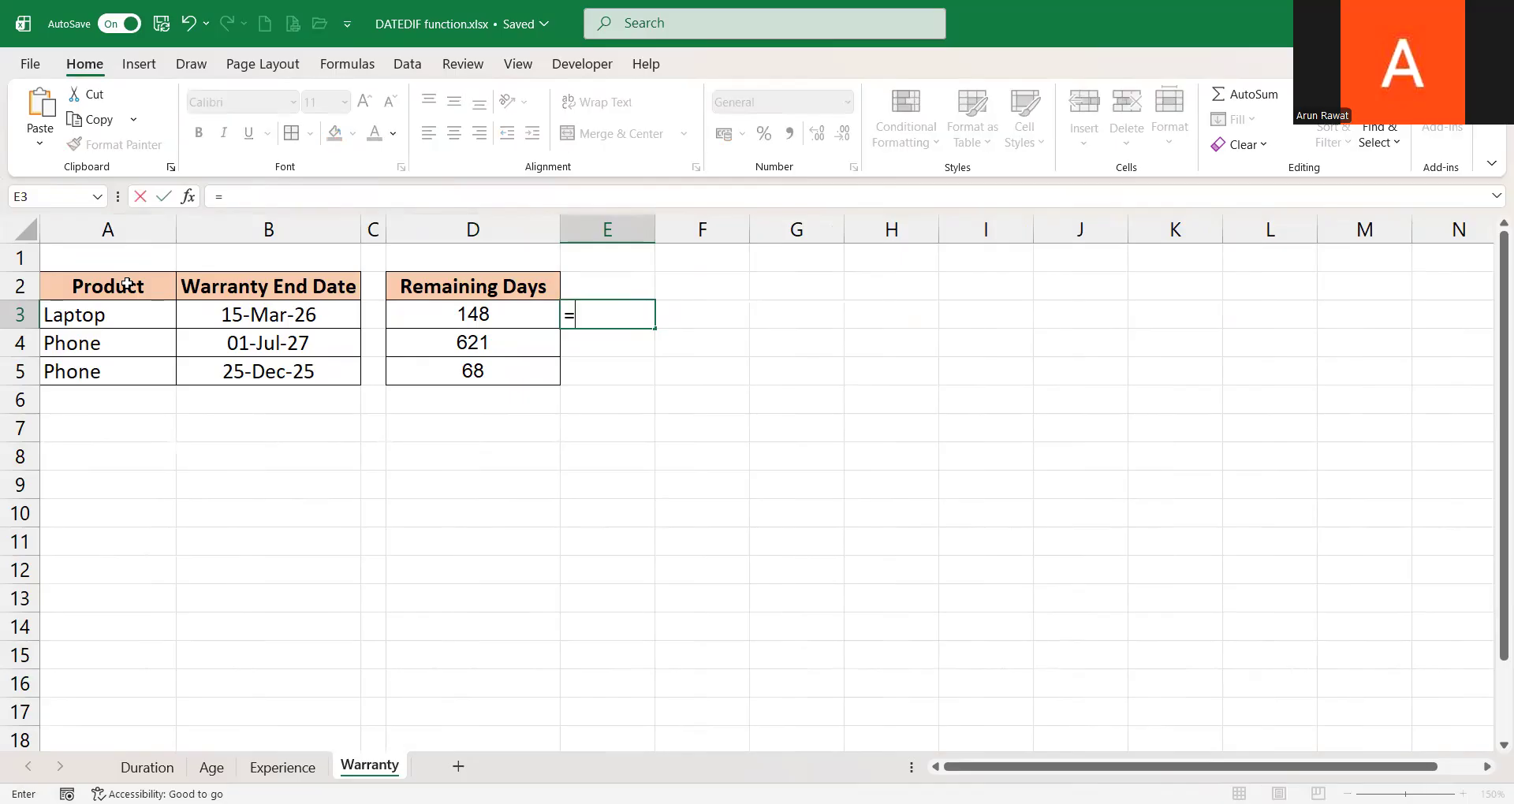
{"action": "type", "text": "FORMULATEXT(D3)"}
{"action": "key", "text": "Return"}
Examine the TODAY() and B3 arguments of the DATEDIF formula in D3 without changing it
{"action": "key", "text": "Up"}
{"action": "key", "text": "Up"}
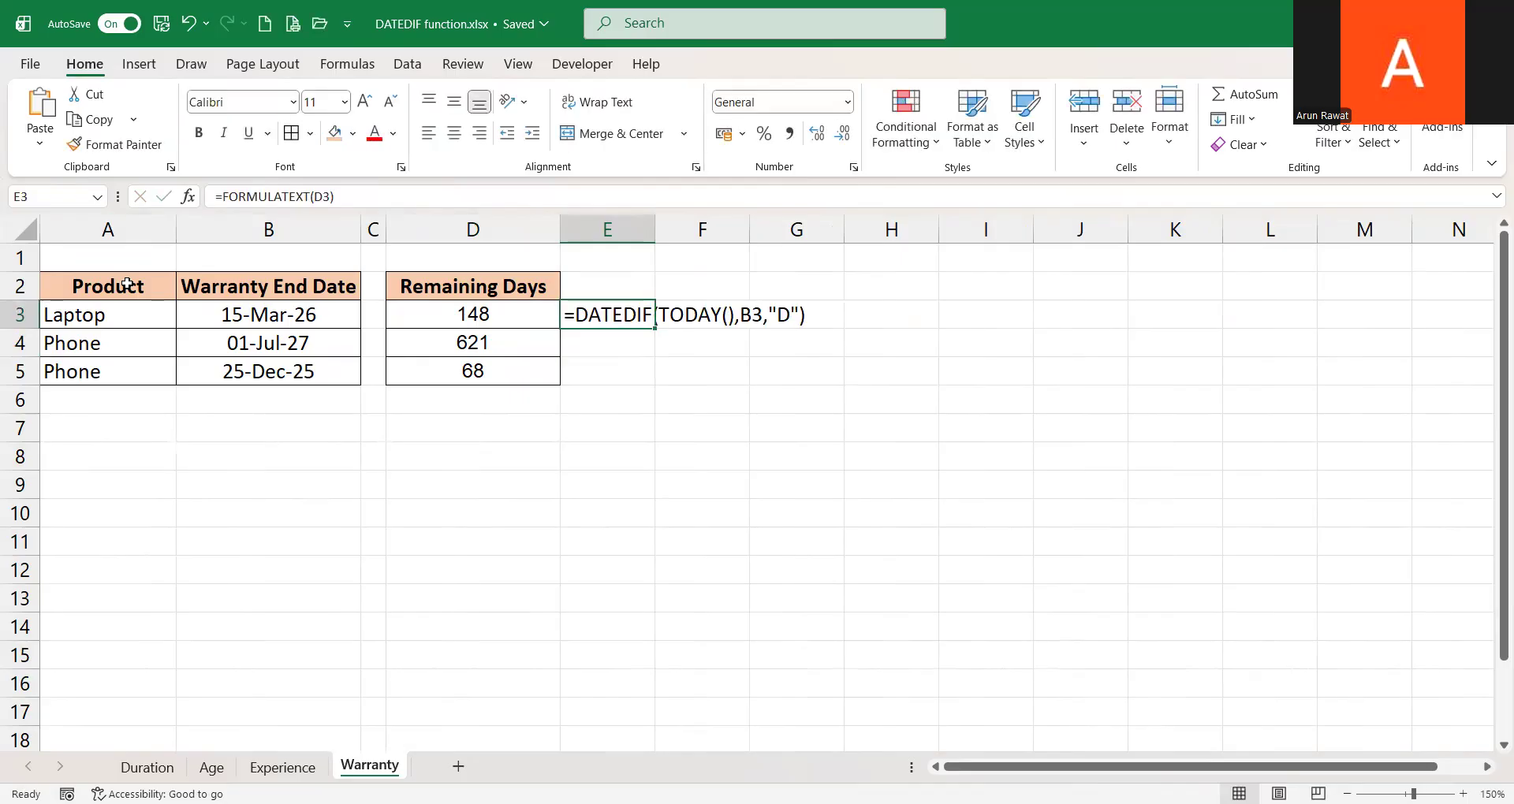
{"action": "key", "text": "Left"}
{"action": "key", "text": "Down"}
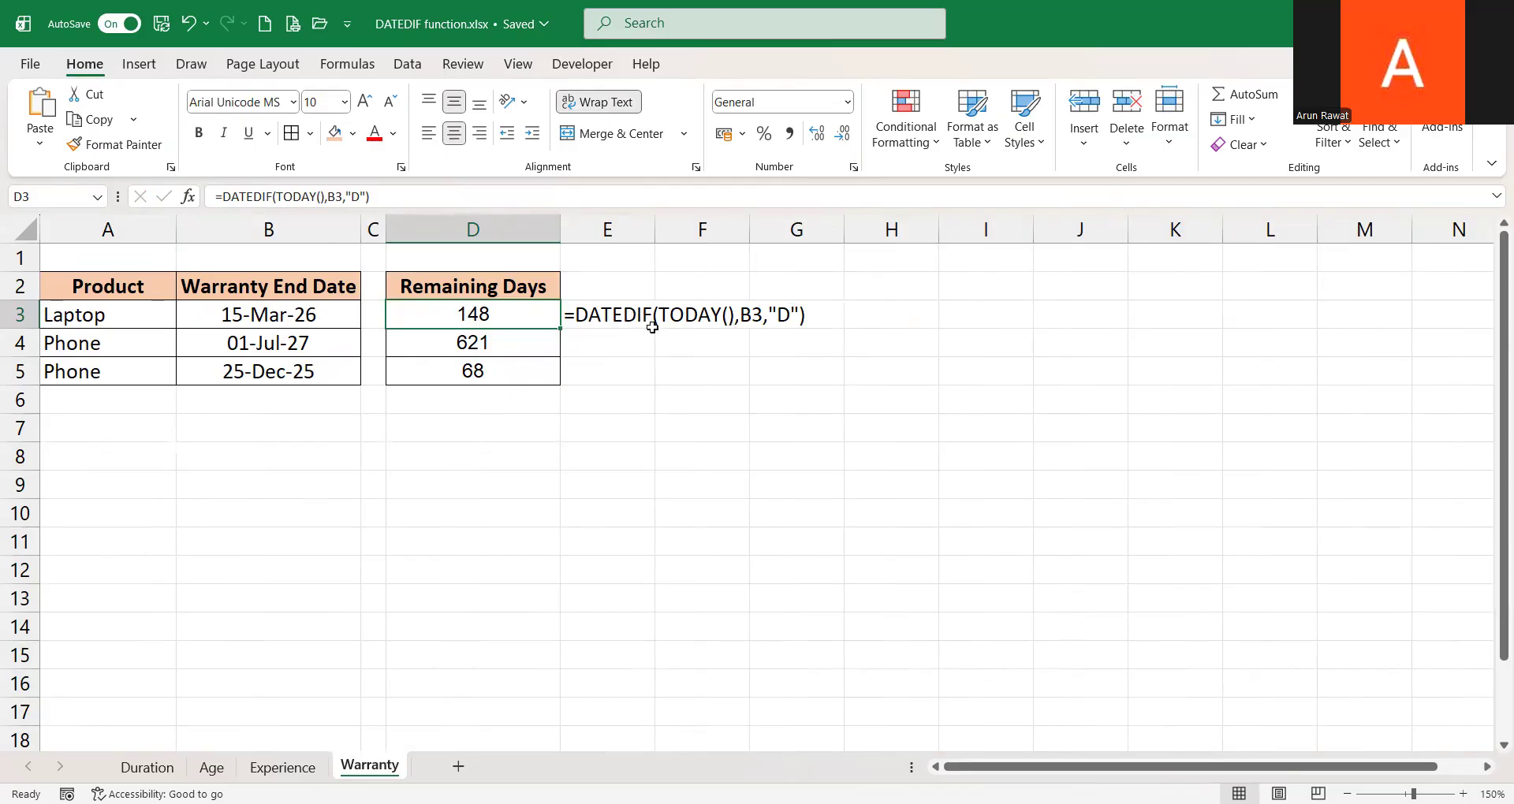
{"action": "key", "text": "F2"}
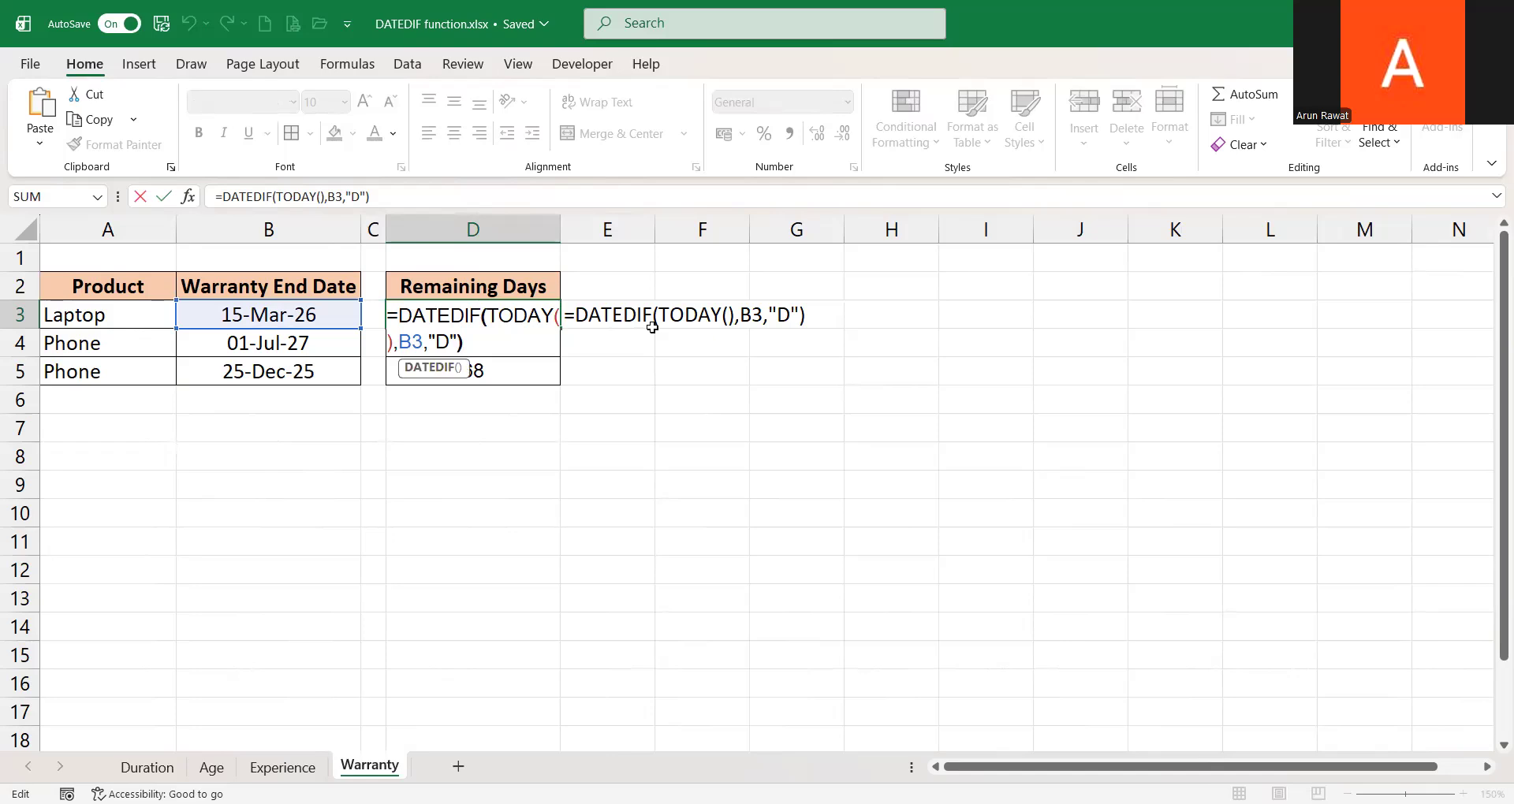
{"action": "key", "text": "ctrl+shift+Right"}
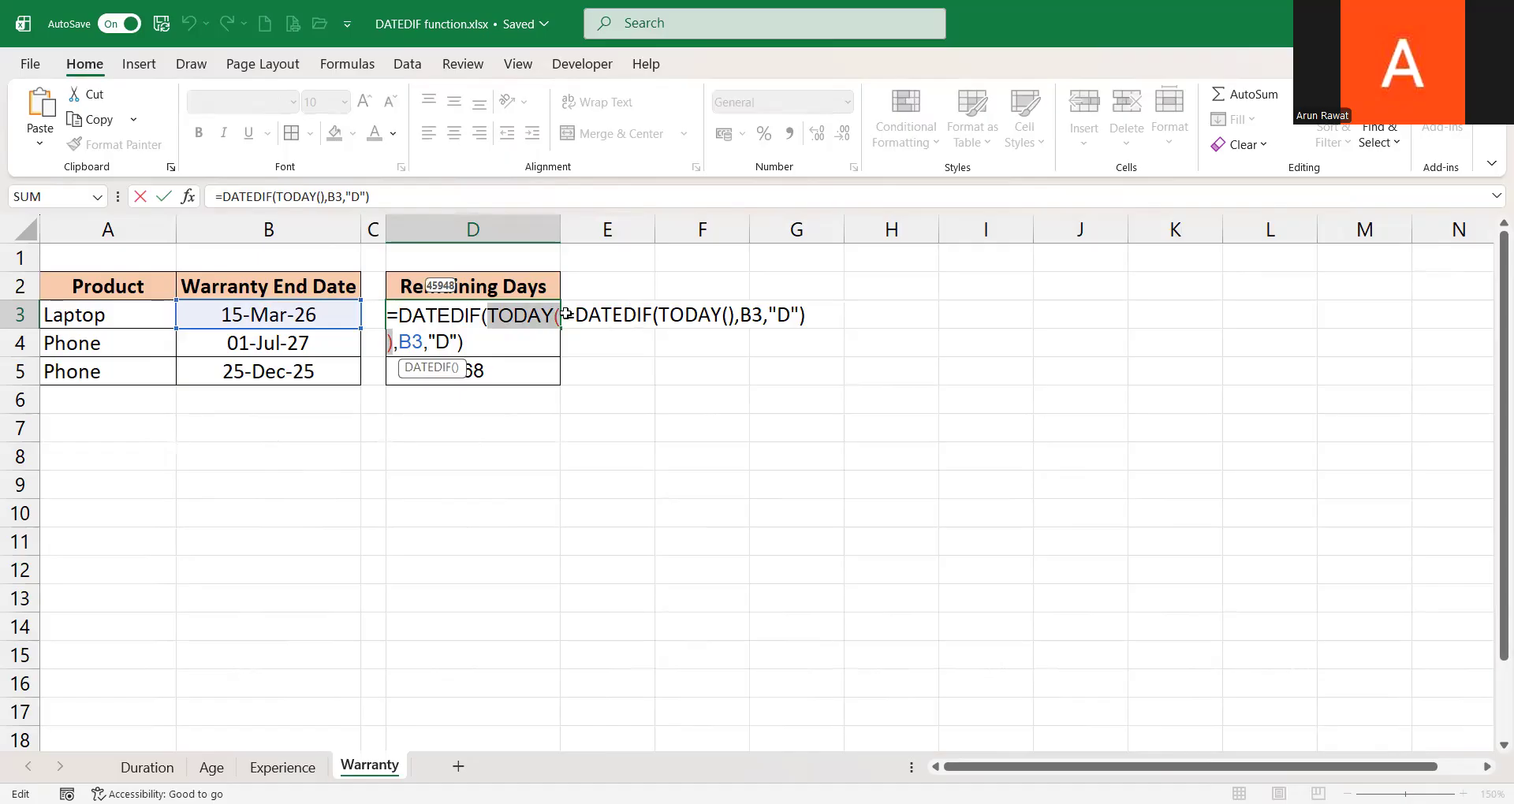
{"action": "left_click", "coordinate": [423, 344]}
{"action": "key", "text": "shift+Left"}
{"action": "key", "text": "shift+Left"}
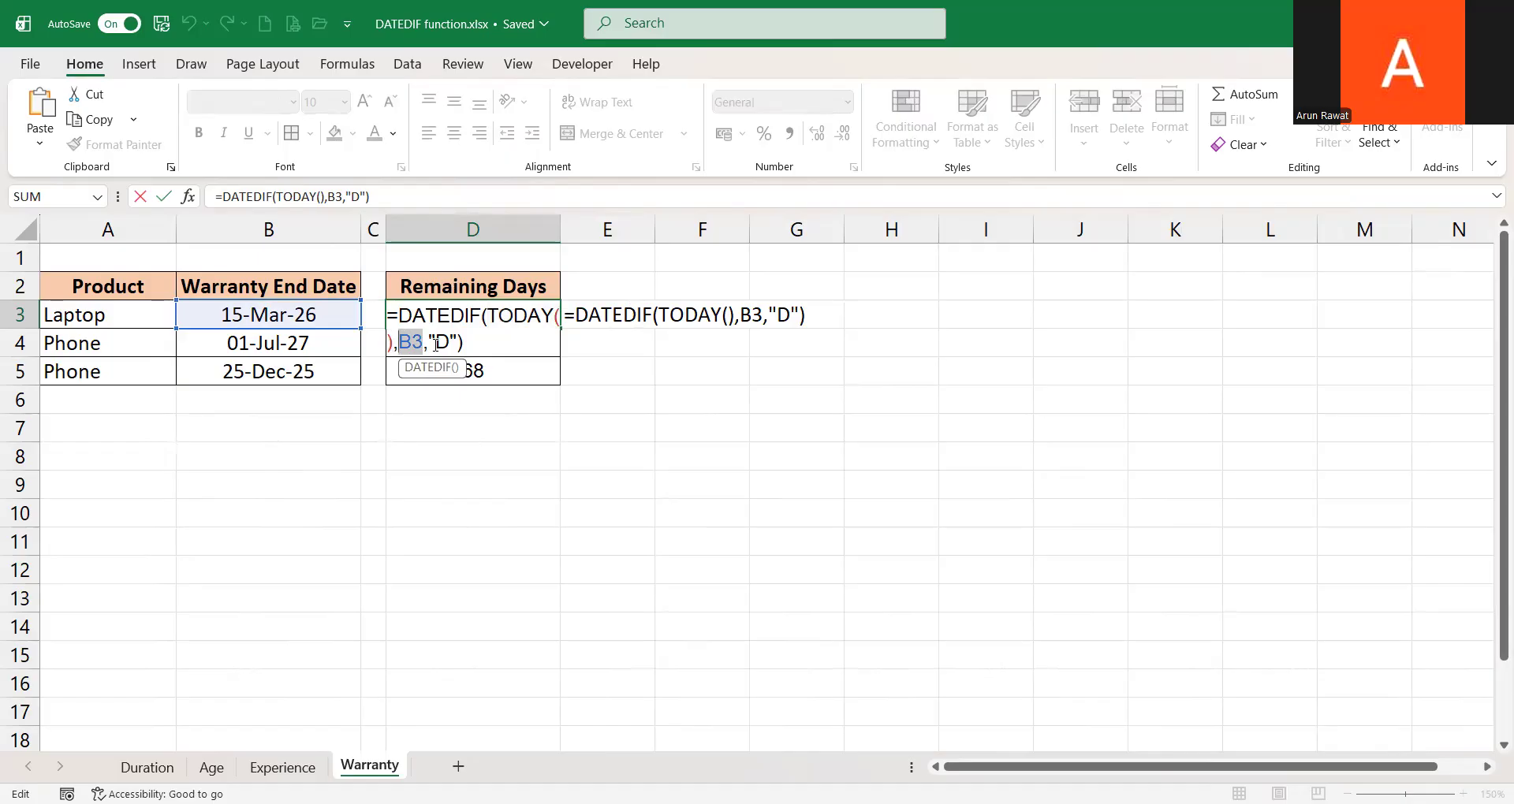
{"action": "key", "text": "Escape"}
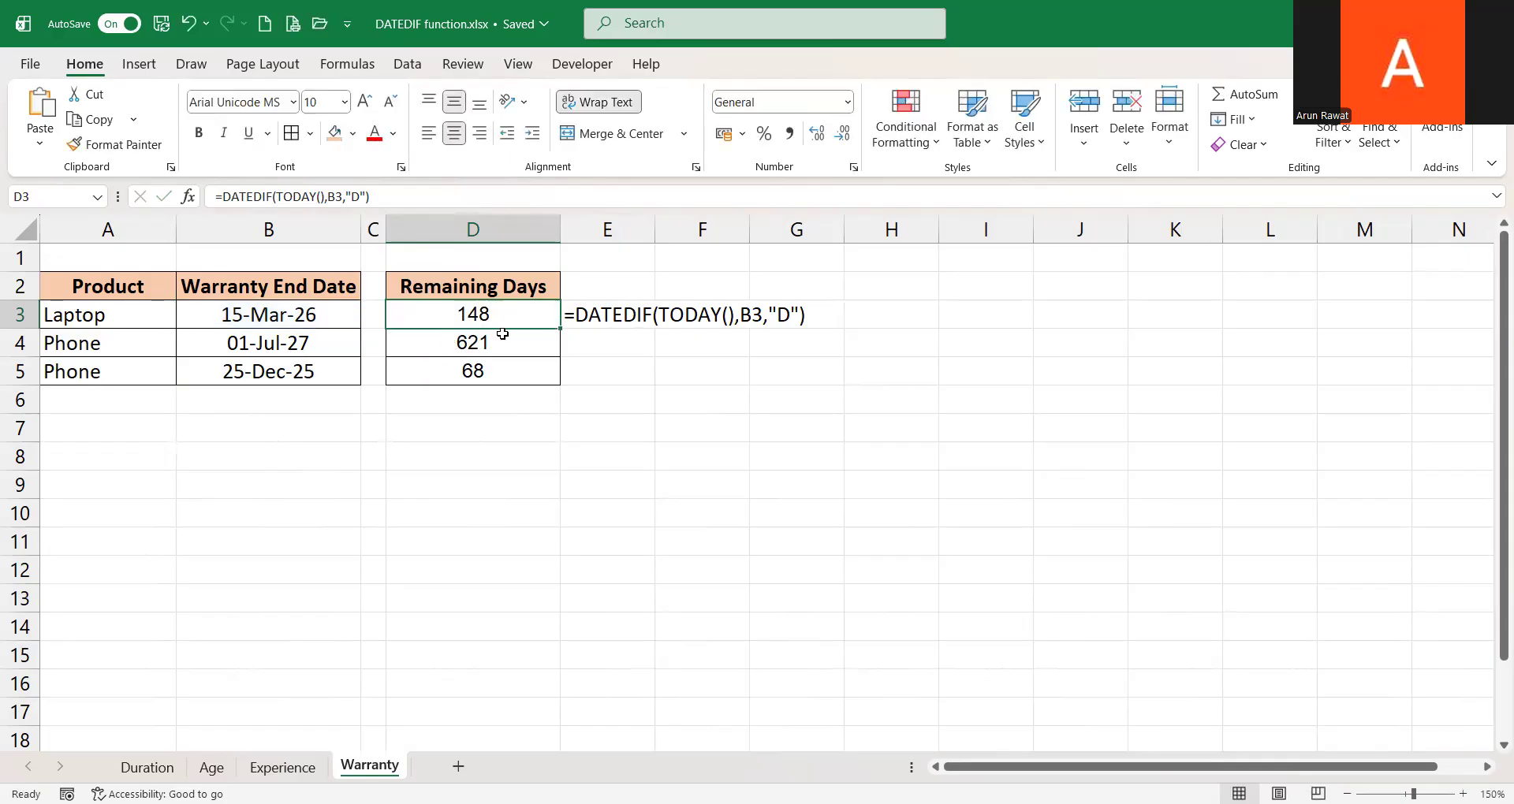
Review the remaining-days results in D3:D5
{"action": "key", "text": "Down"}
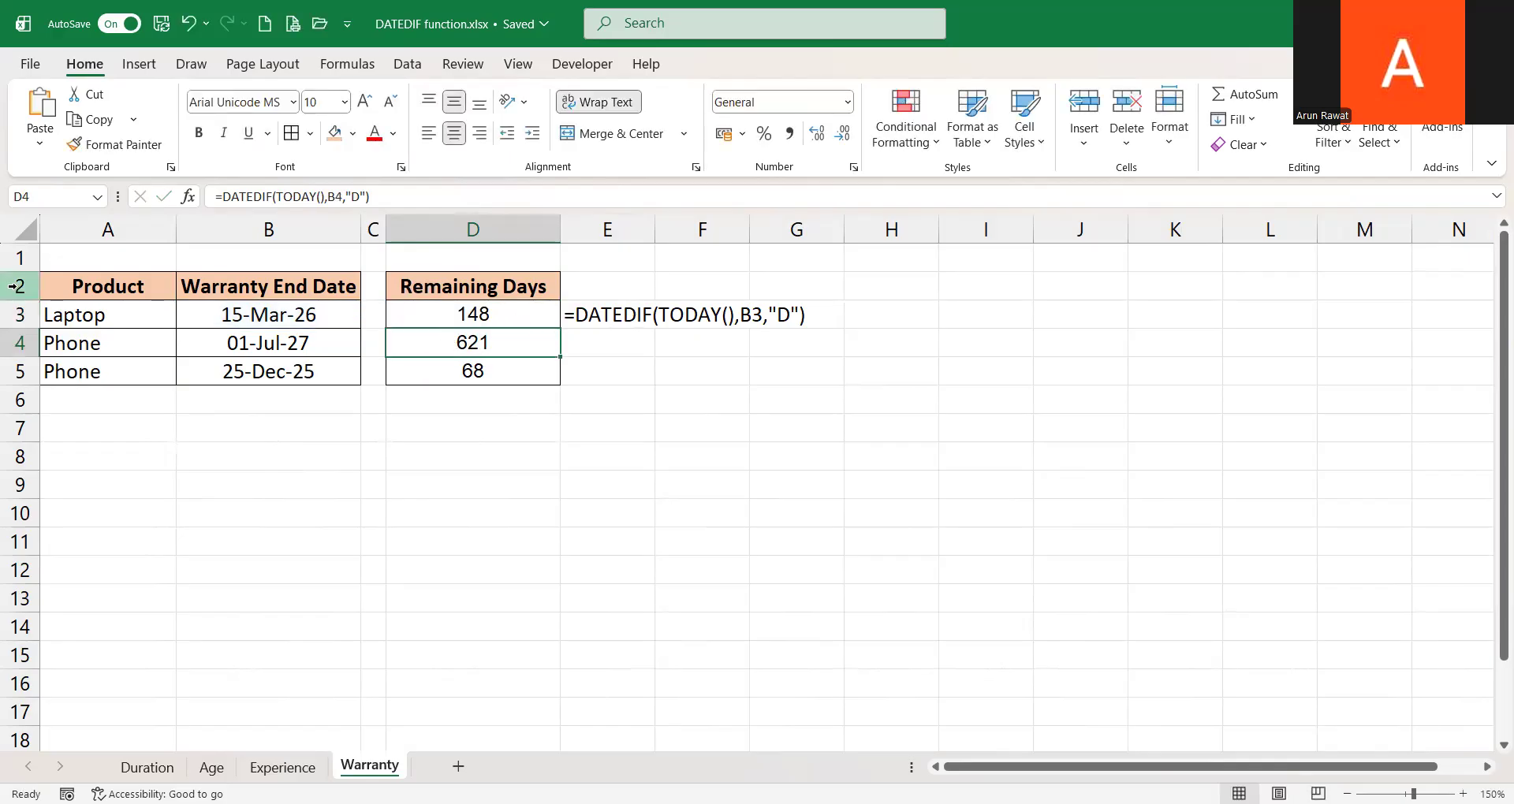
{"action": "left_click", "coordinate": [492, 369]}
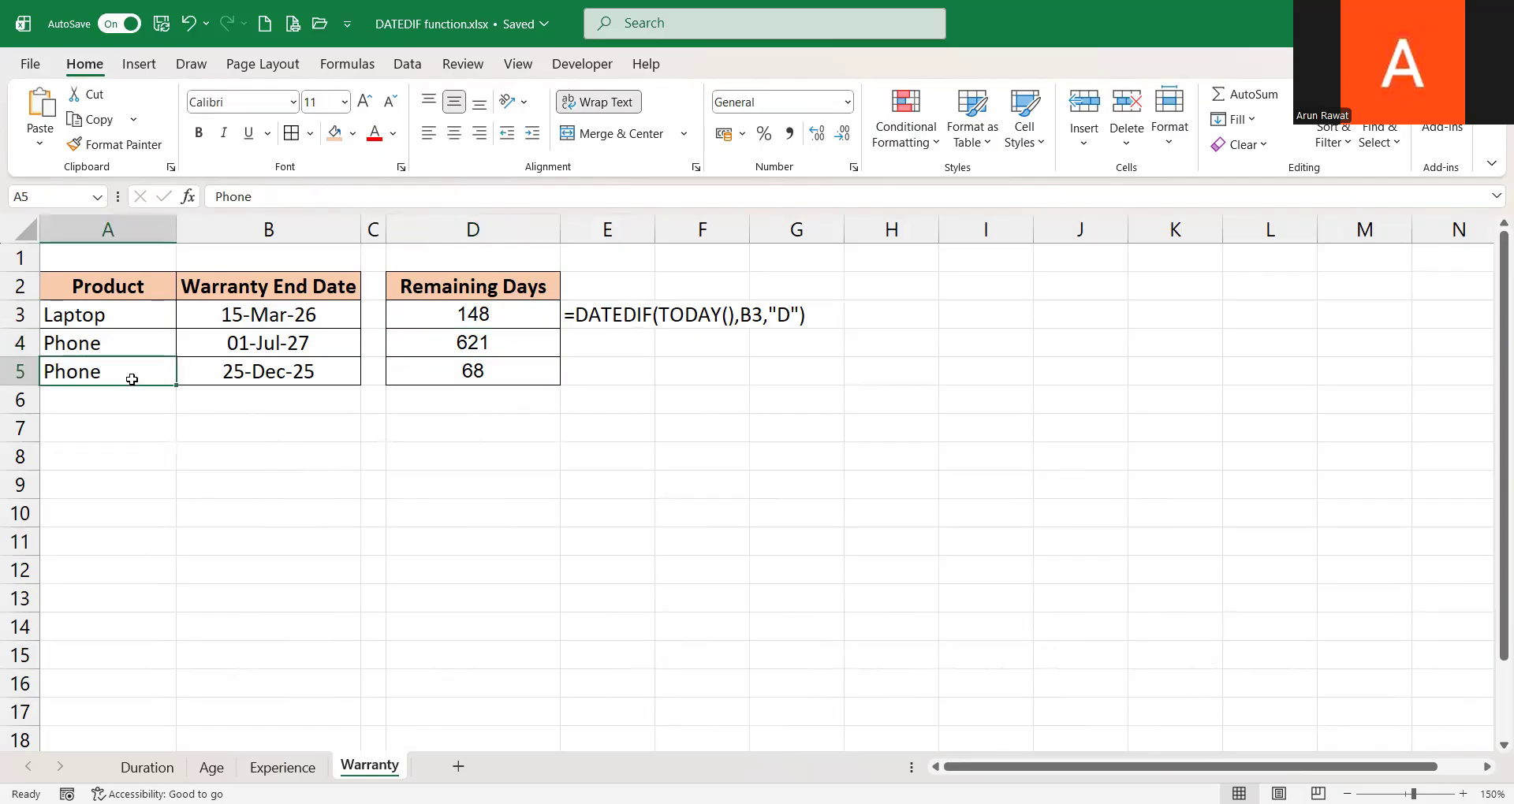
{"action": "left_click", "coordinate": [494, 319]}
{"action": "key", "text": "ctrl+shift+Down"}
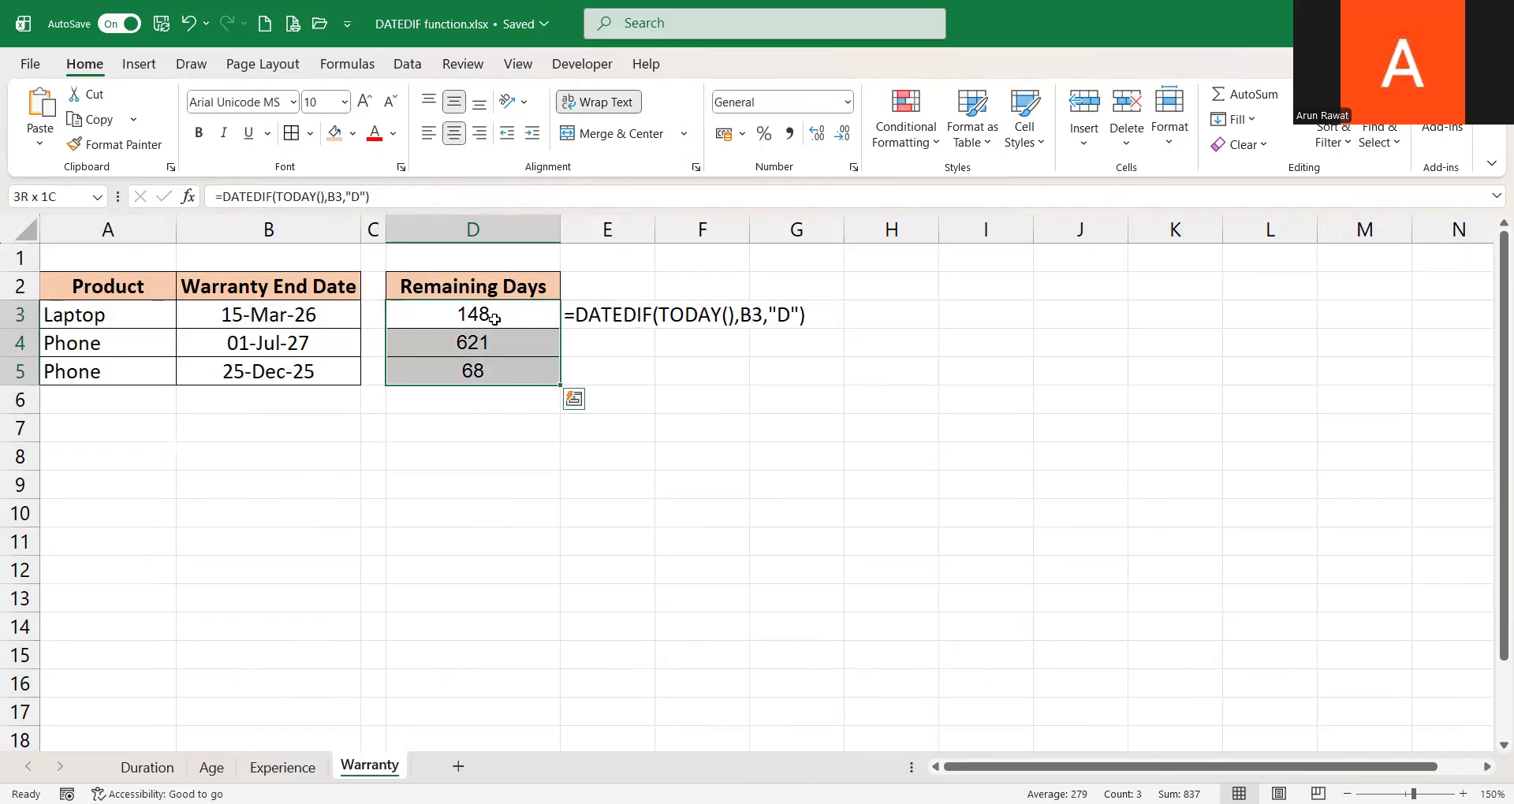
{"action": "left_click", "coordinate": [494, 318]}
{"action": "key", "text": "Down"}
{"action": "key", "text": "Down"}
{"action": "key", "text": "Down"}
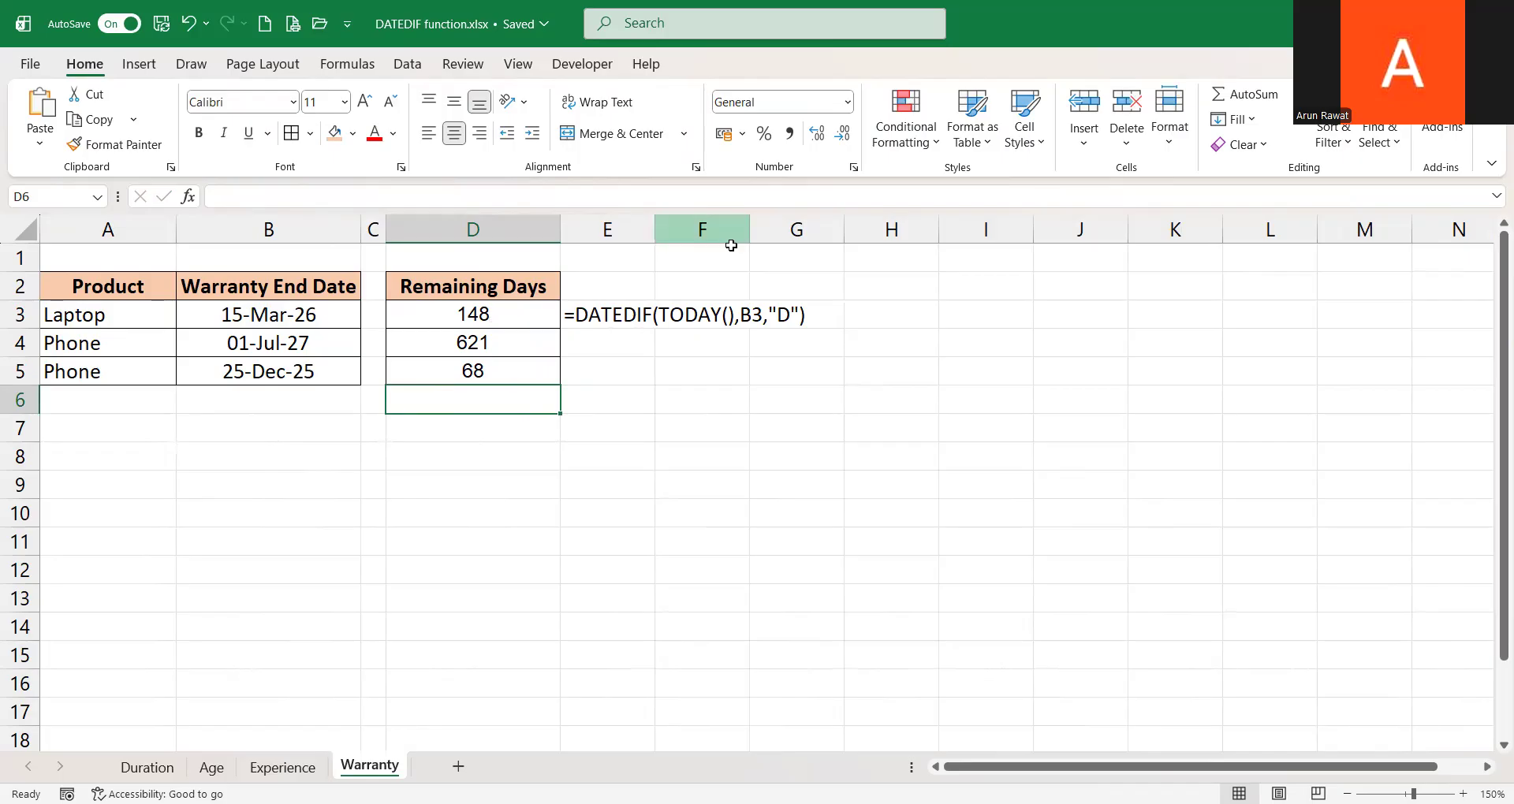
{"action": "left_click", "coordinate": [408, 446]}
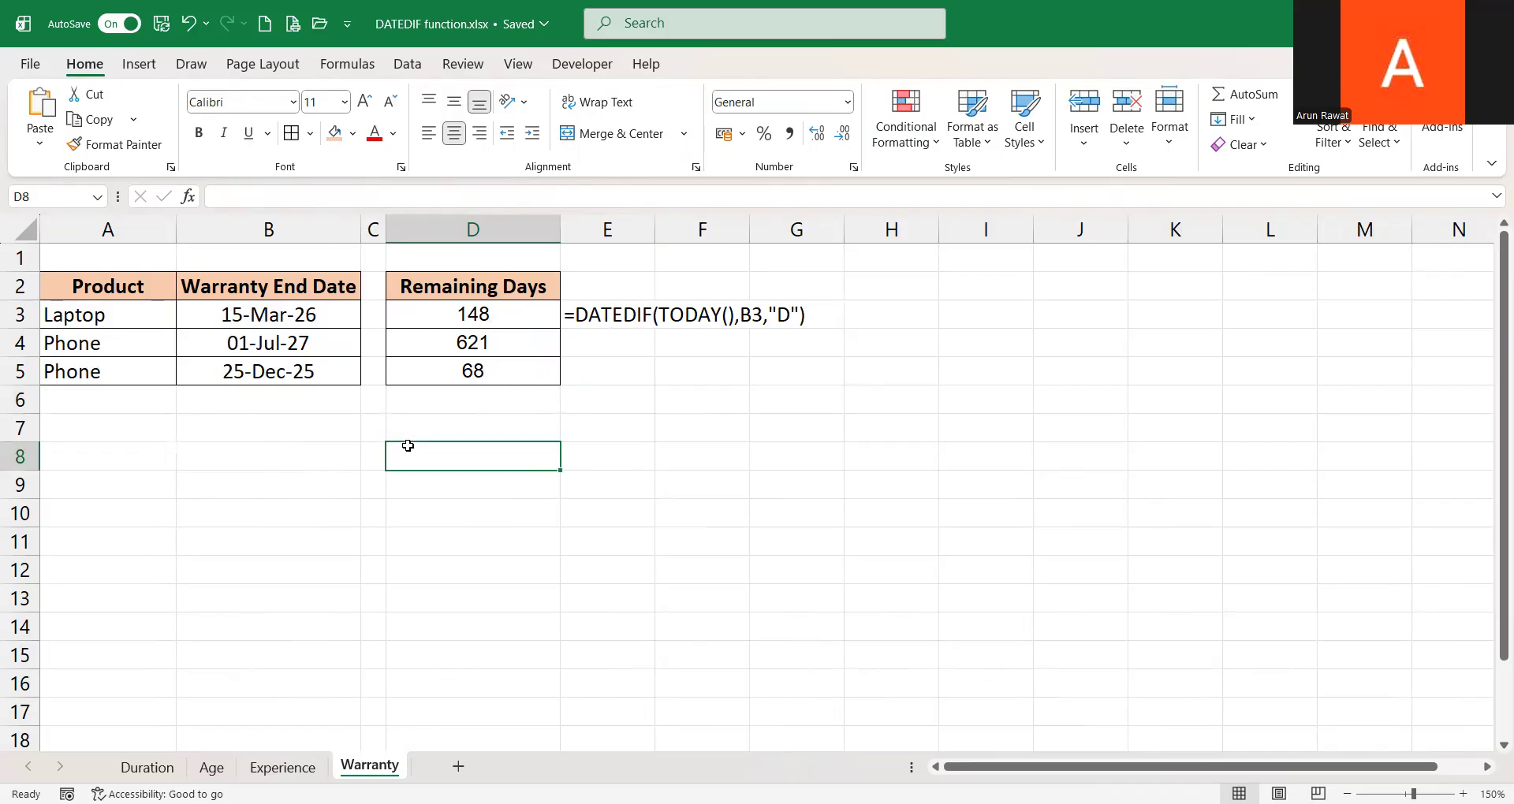